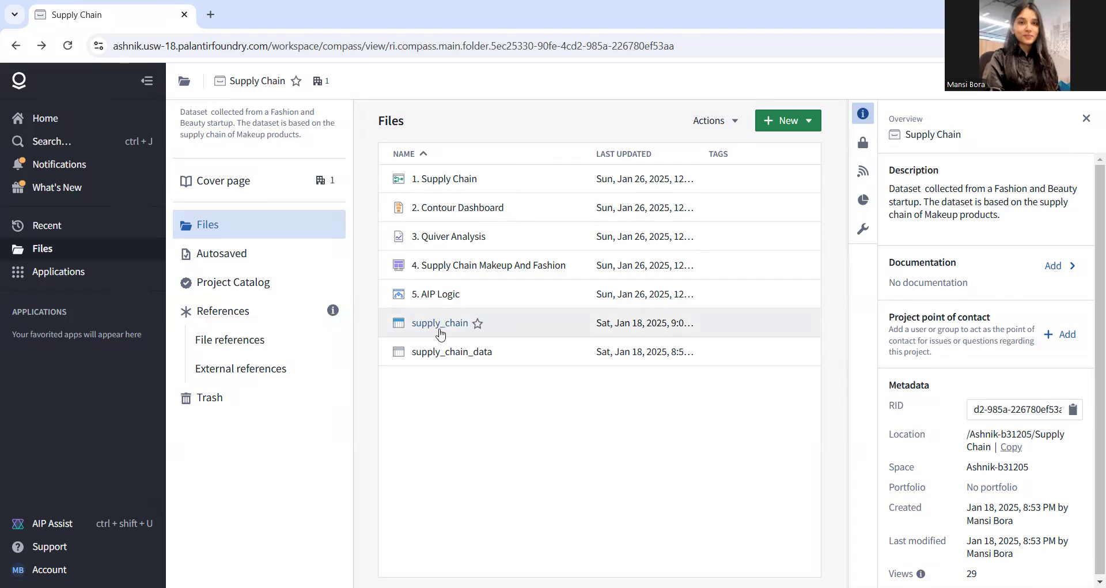
Open the supply_chain dataset from the Supply Chain project files.
right_click(436, 328)
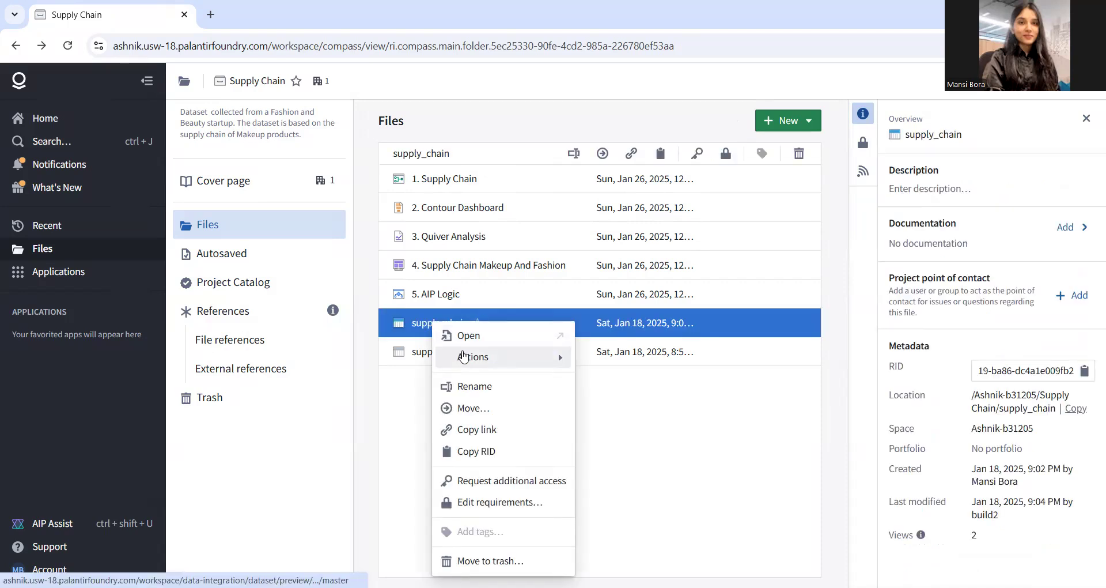
mouse_move(481, 360)
click(458, 333)
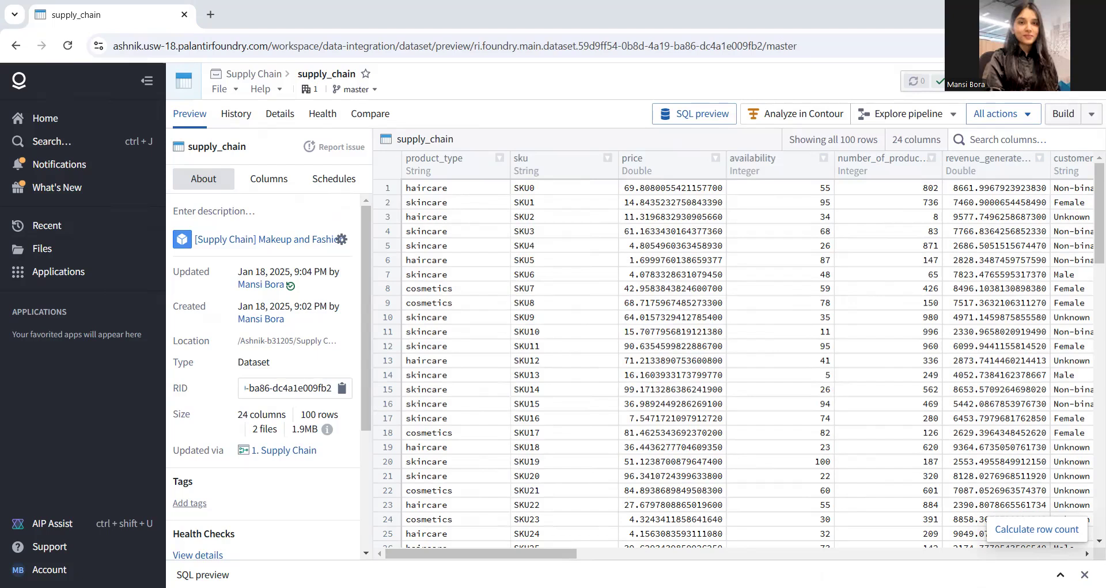
Examine the dataset's product, price, availability, revenue, customer demographics, stock, lead time, order quantity and shipping columns.
click(769, 202)
scroll(769, 205, right, 2)
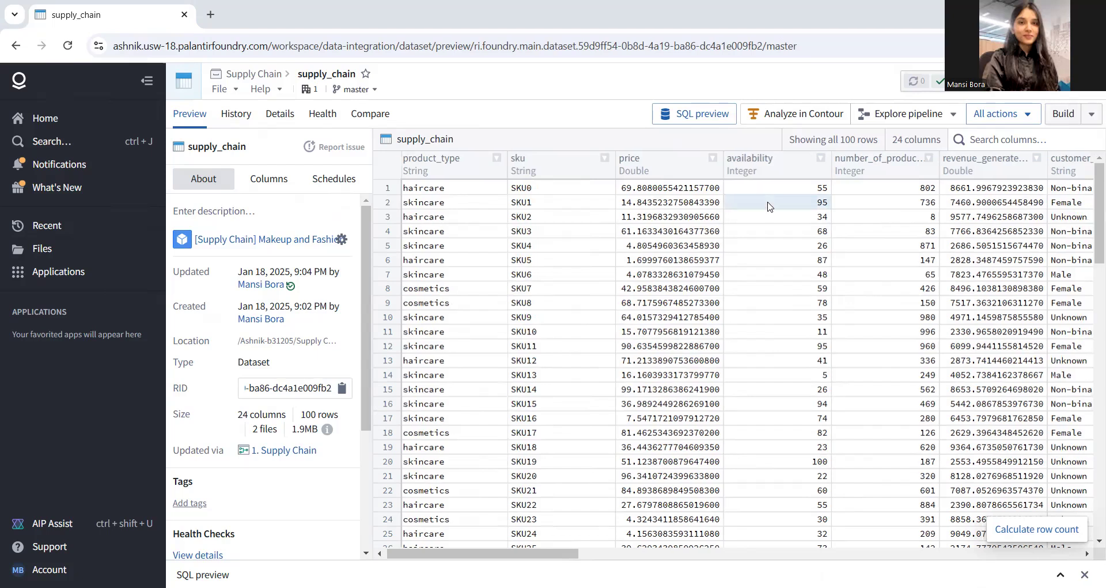
scroll(770, 206, right, 1)
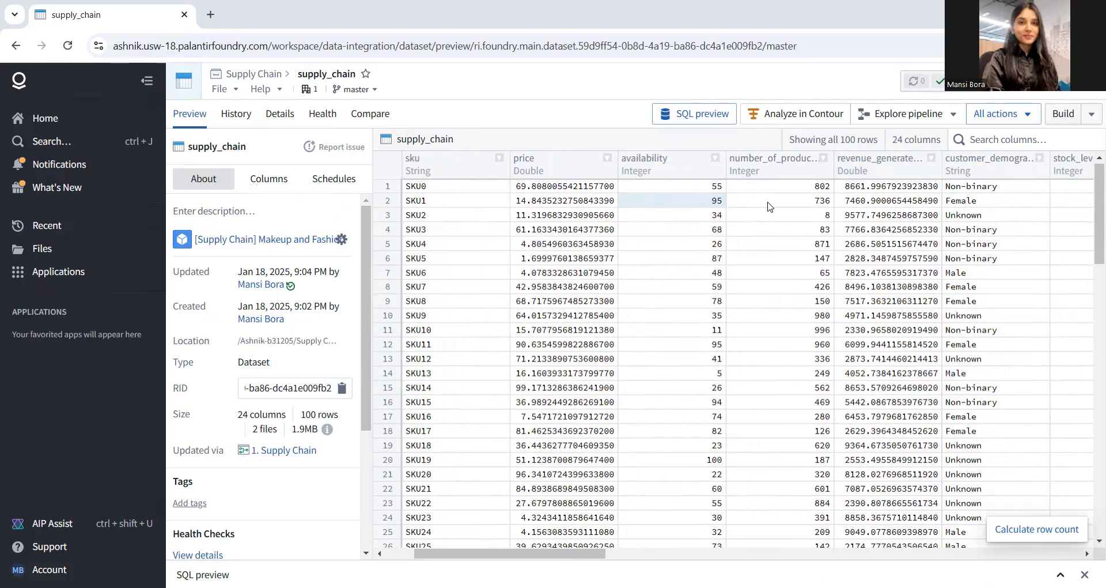
click(767, 274)
scroll(766, 273, right, 1)
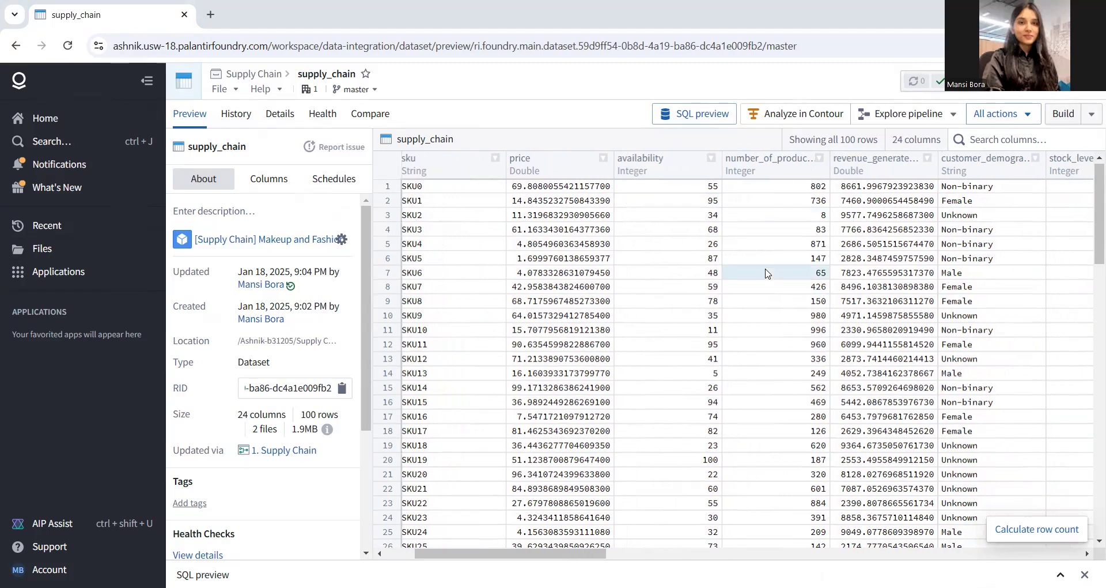
scroll(767, 273, right, 5)
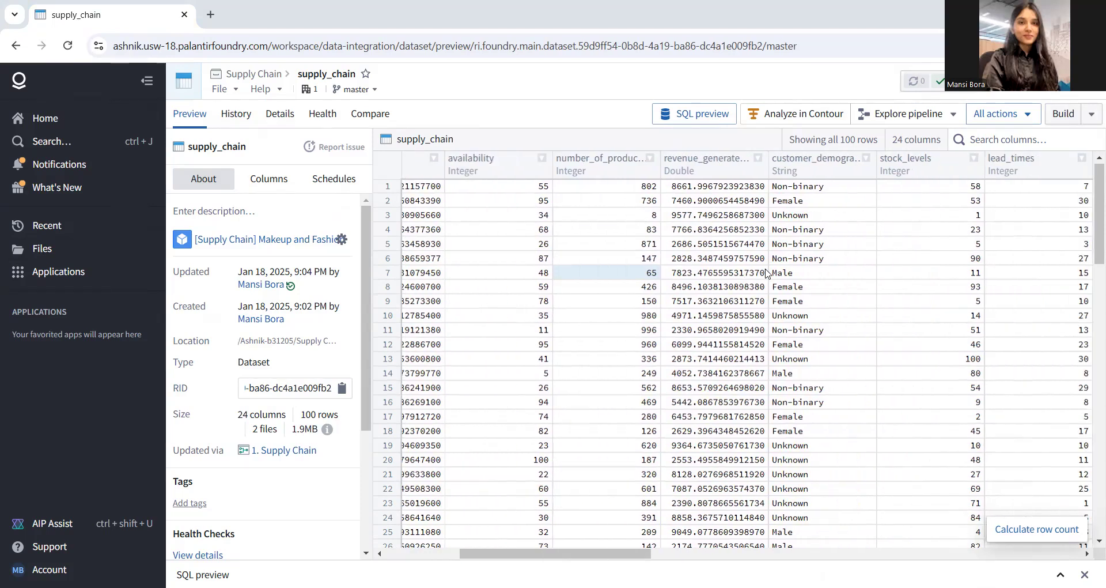
scroll(766, 273, right, 2)
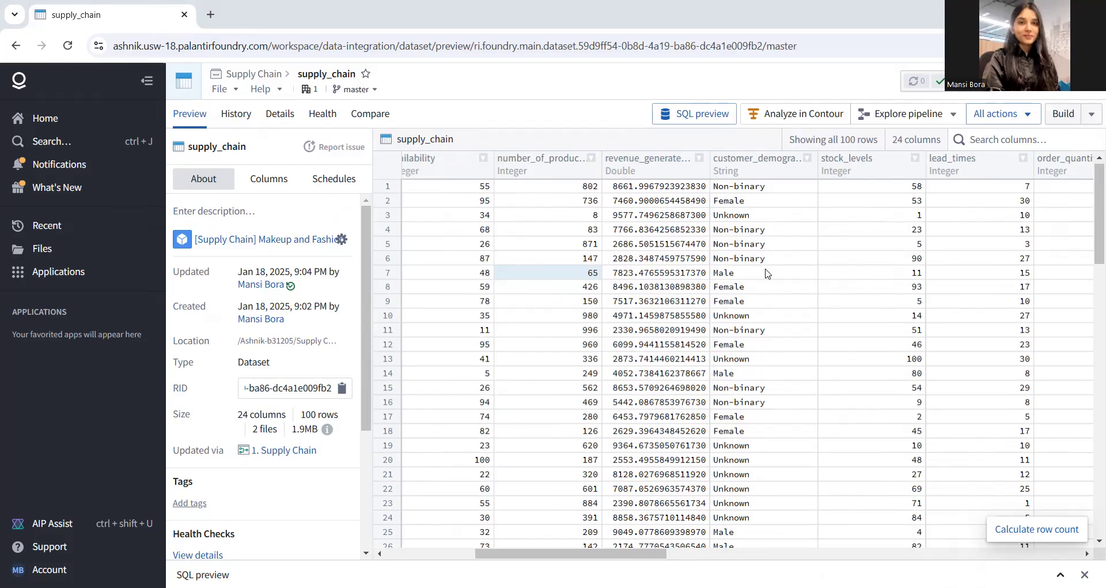
scroll(767, 273, right, 5)
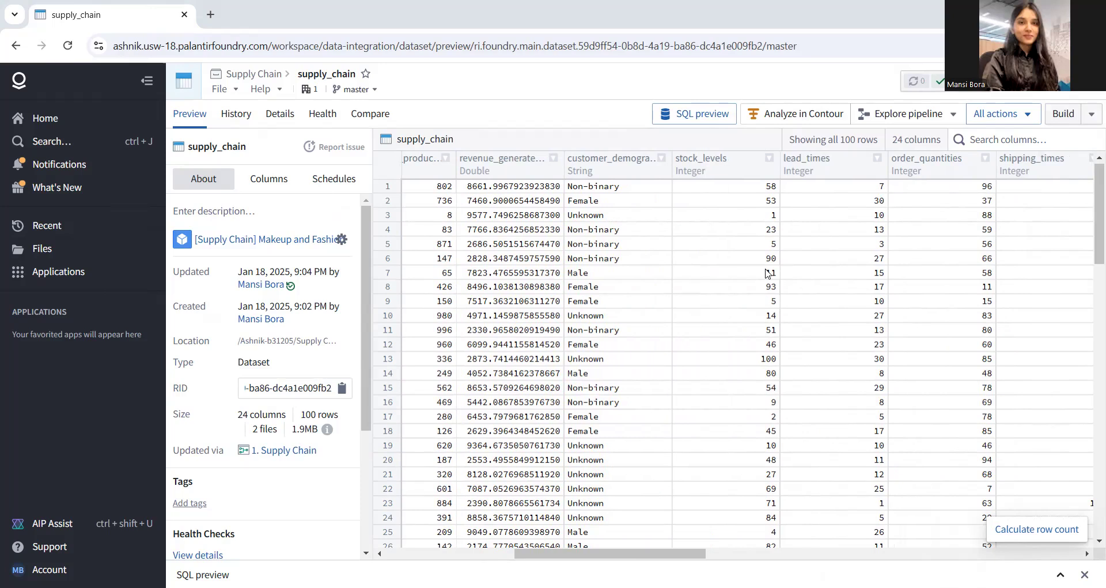
scroll(750, 373, right, 2)
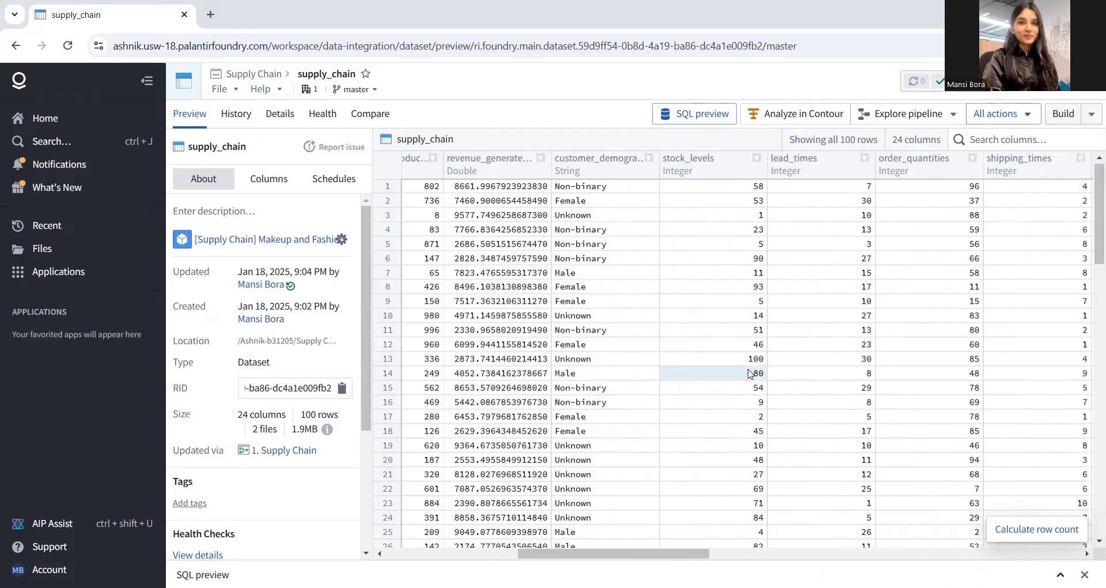
scroll(750, 373, right, 2)
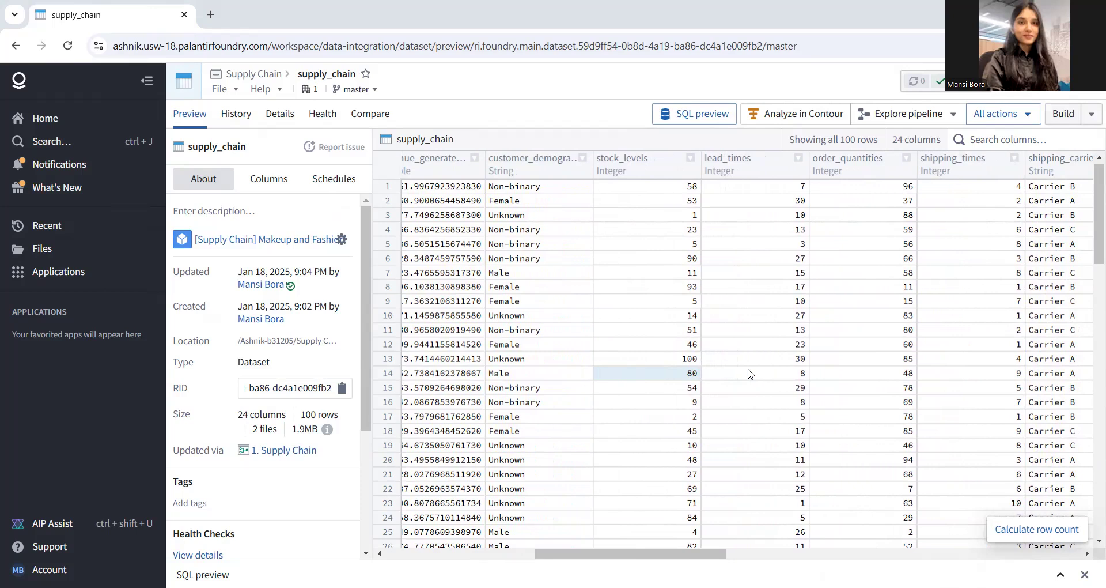
scroll(750, 374, right, 6)
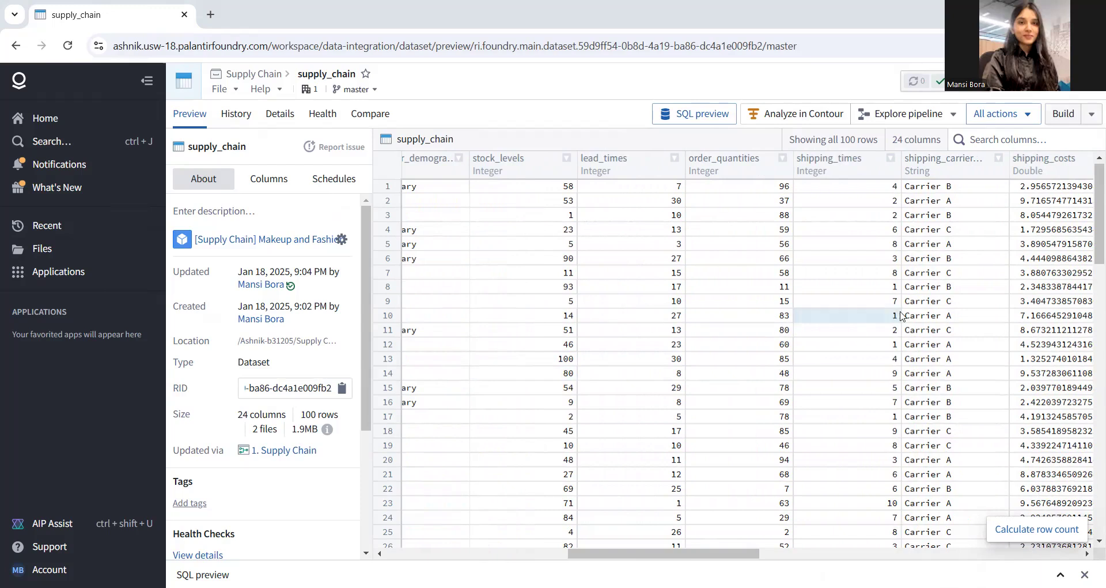
scroll(737, 311, right, 5)
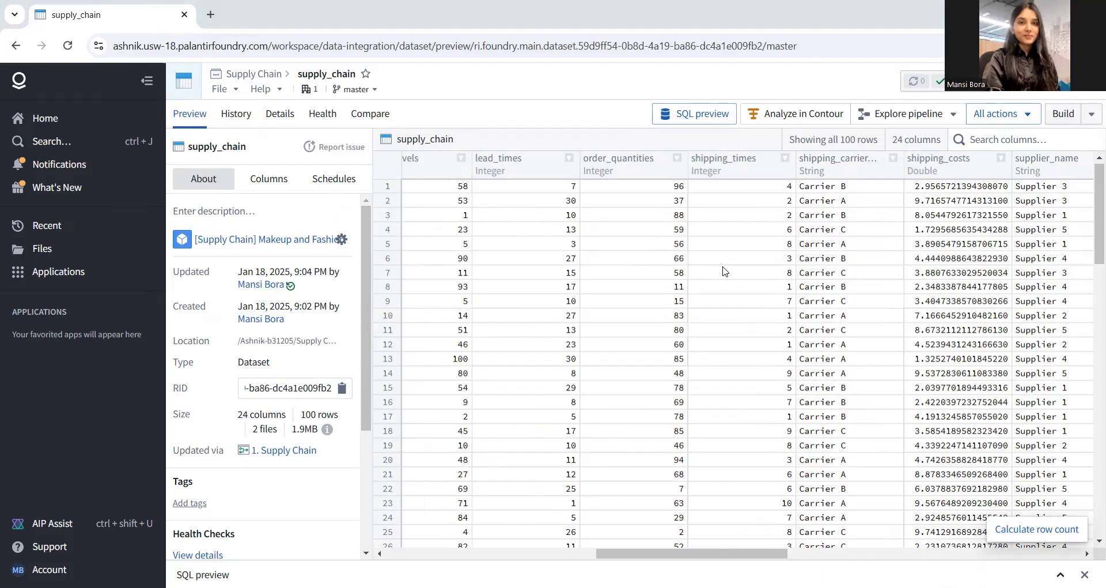
Examine the dataset's supplier, location, production, manufacturing, inspection, defect rate, transportation mode, route and cost columns.
click(934, 374)
scroll(933, 373, right, 5)
scroll(934, 374, right, 2)
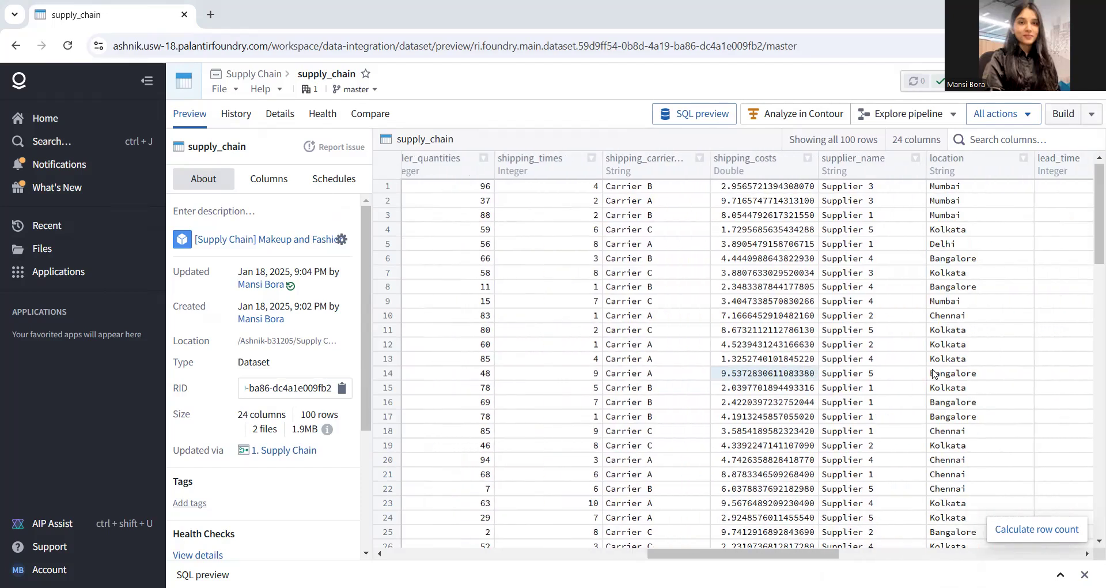
scroll(935, 373, right, 1)
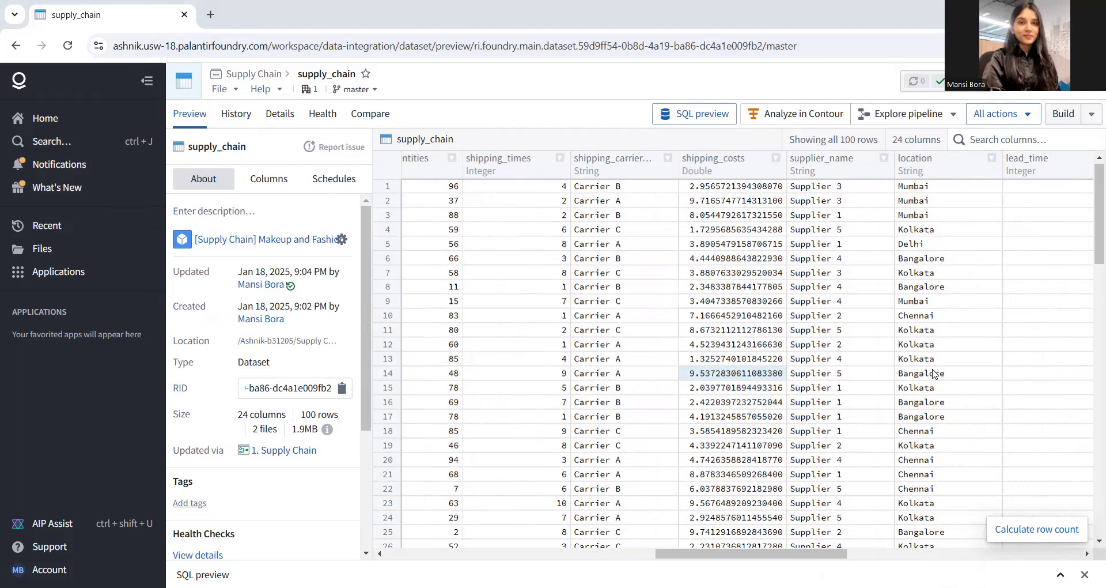
scroll(935, 374, right, 2)
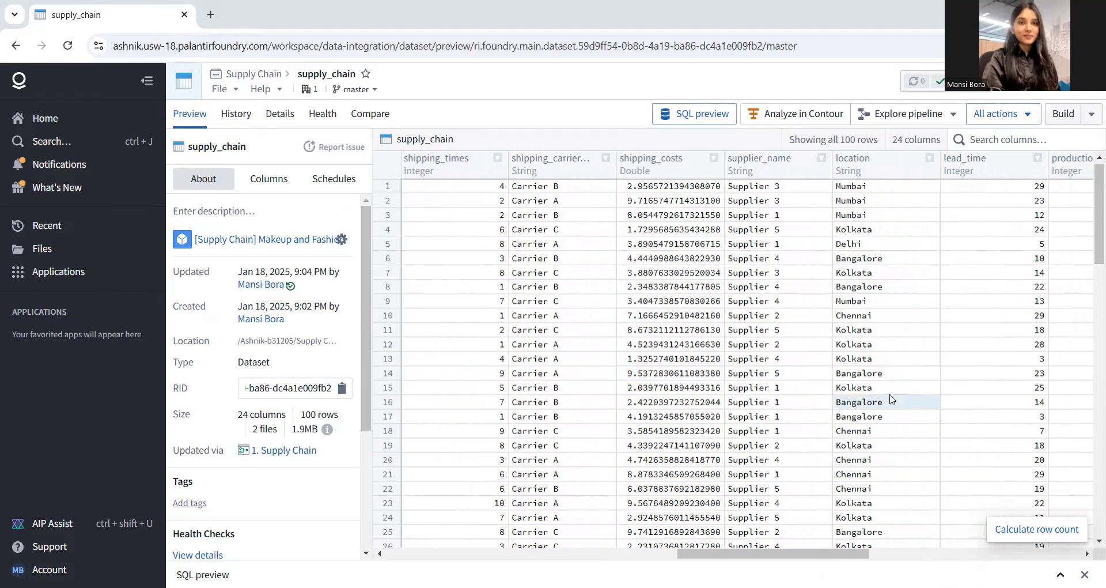
scroll(892, 398, right, 3)
scroll(892, 399, right, 1)
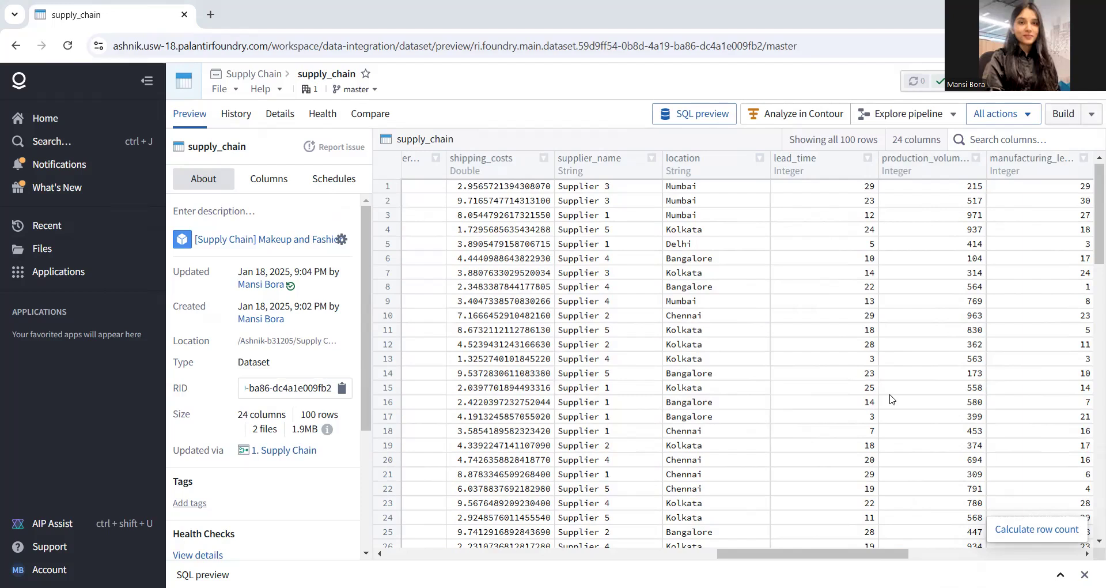
scroll(868, 371, right, 3)
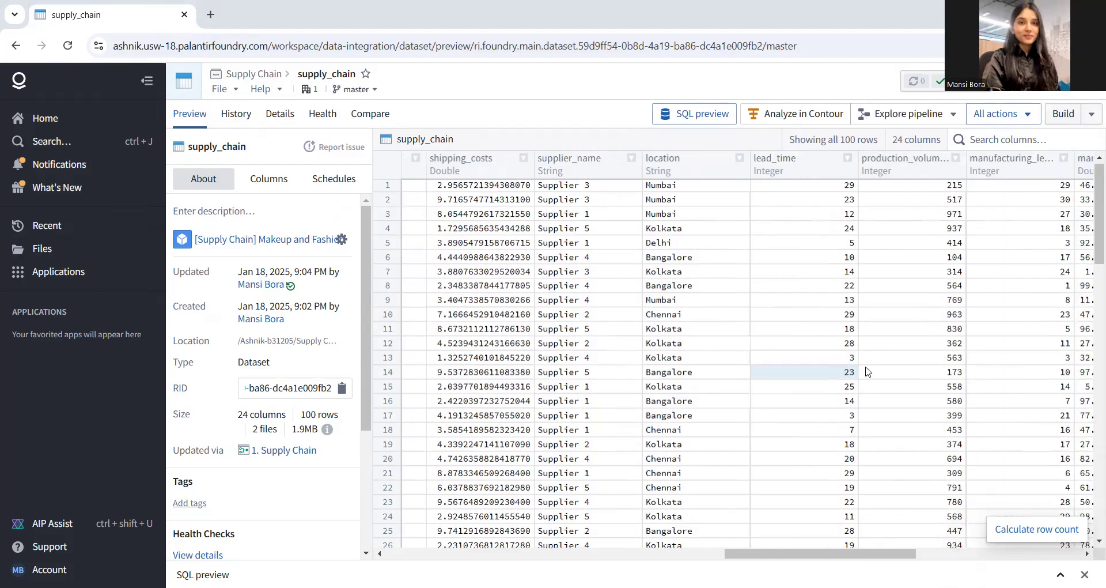
scroll(867, 371, right, 1)
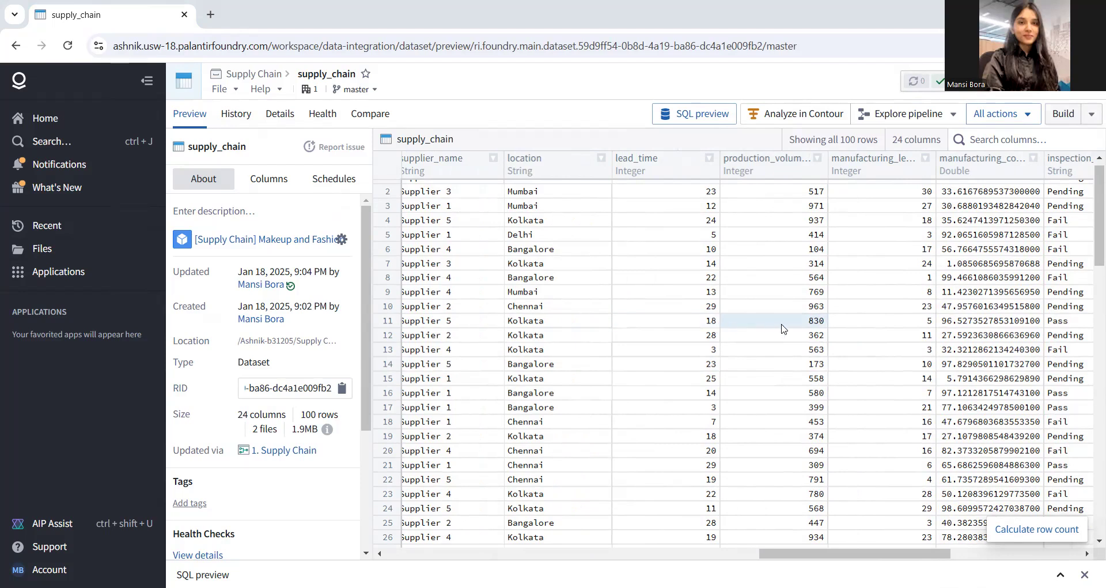
scroll(781, 328, right, 5)
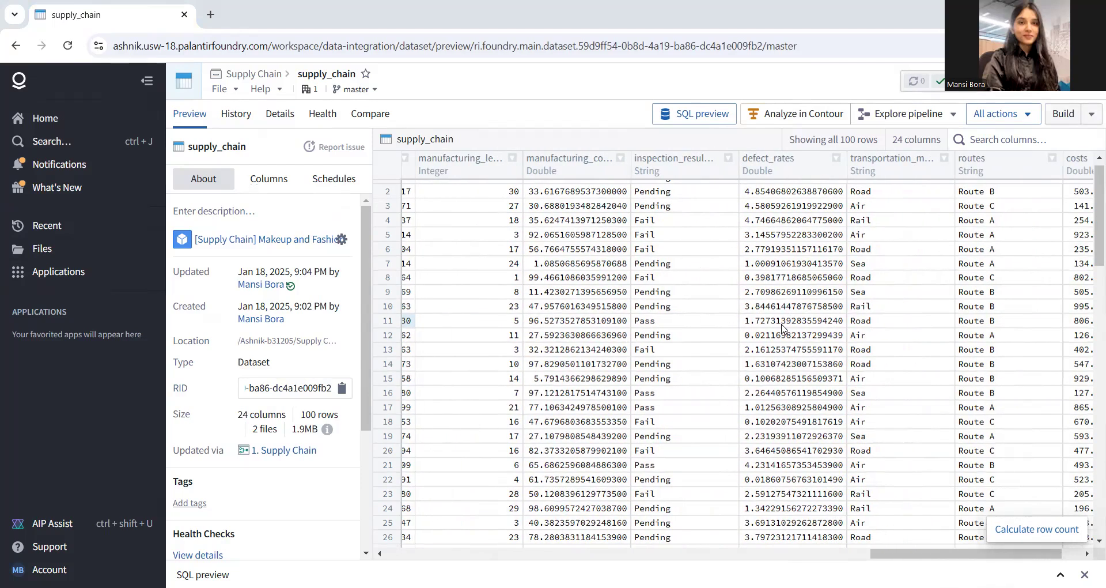
scroll(781, 328, right, 1)
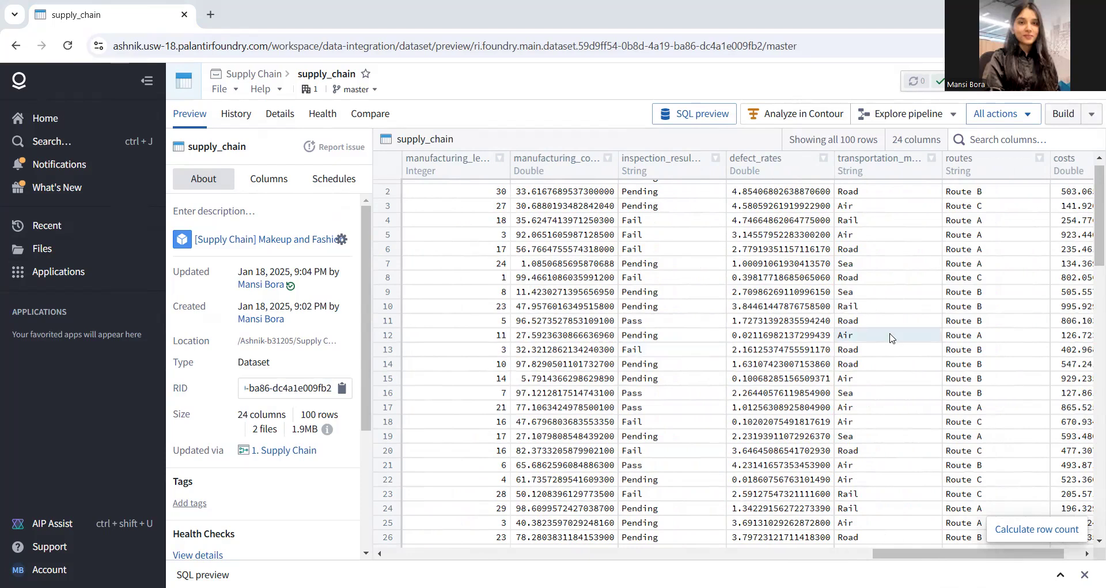
scroll(875, 337, right, 1)
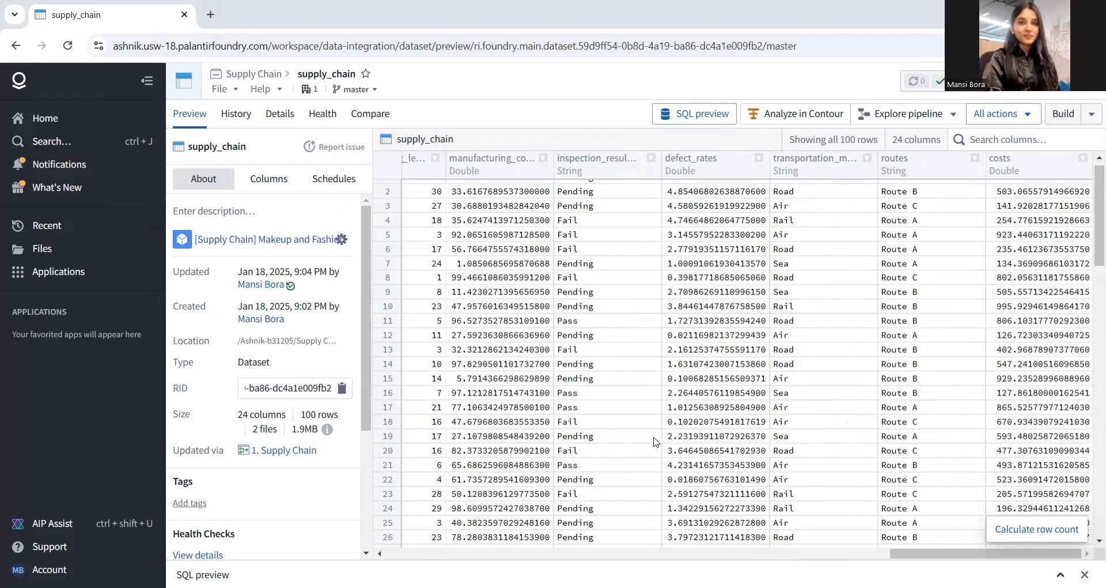
Return to the Supply Chain project files and open the 1. Supply Chain pipeline to view its graph.
click(15, 45)
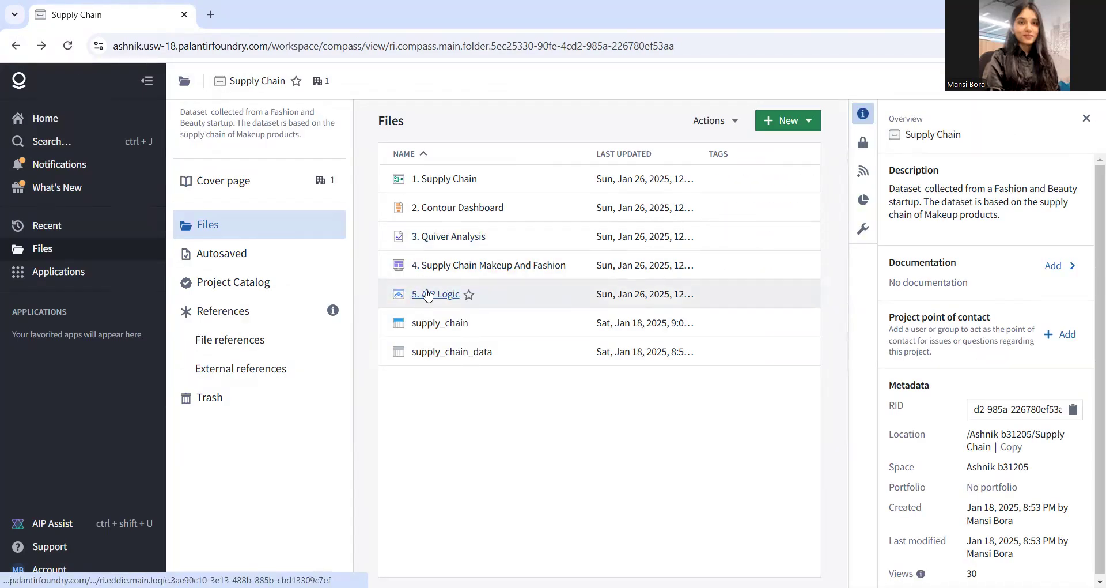
right_click(447, 178)
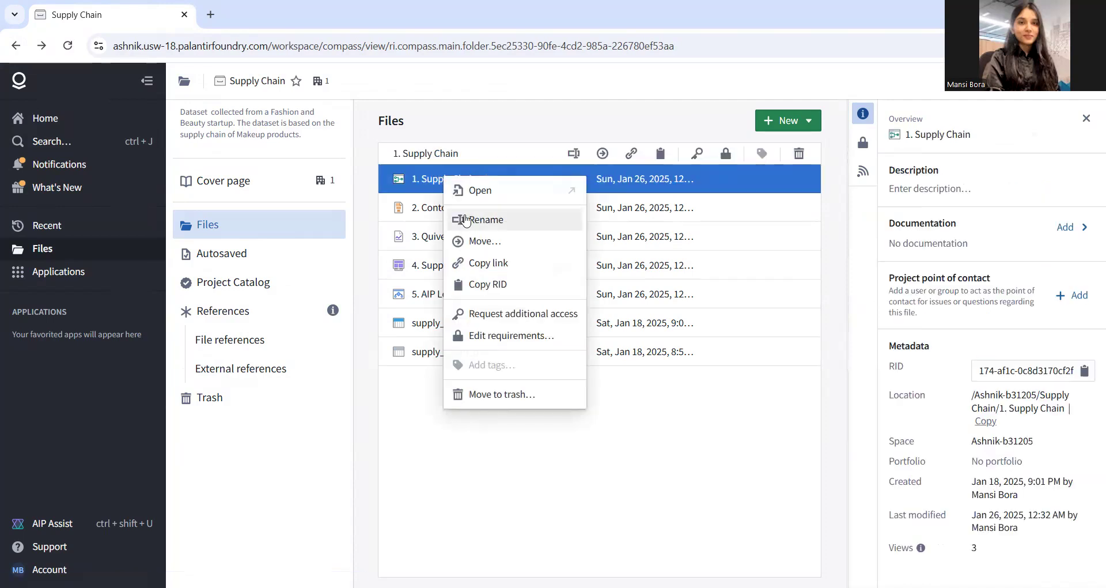
click(503, 193)
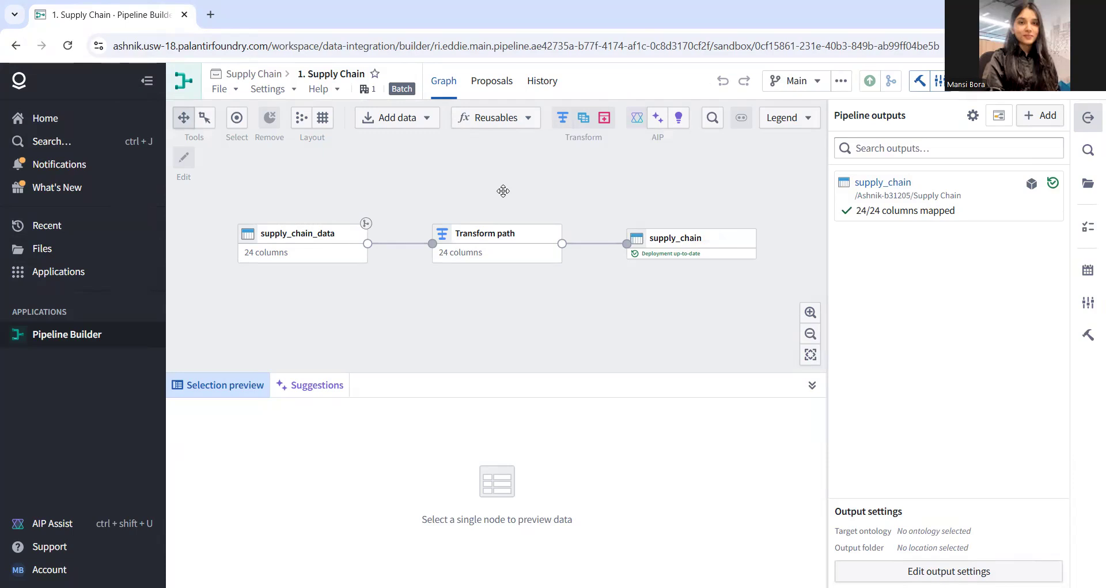
Return to the project files and open the supply_chain path of the 2. Contour Dashboard analysis.
click(16, 45)
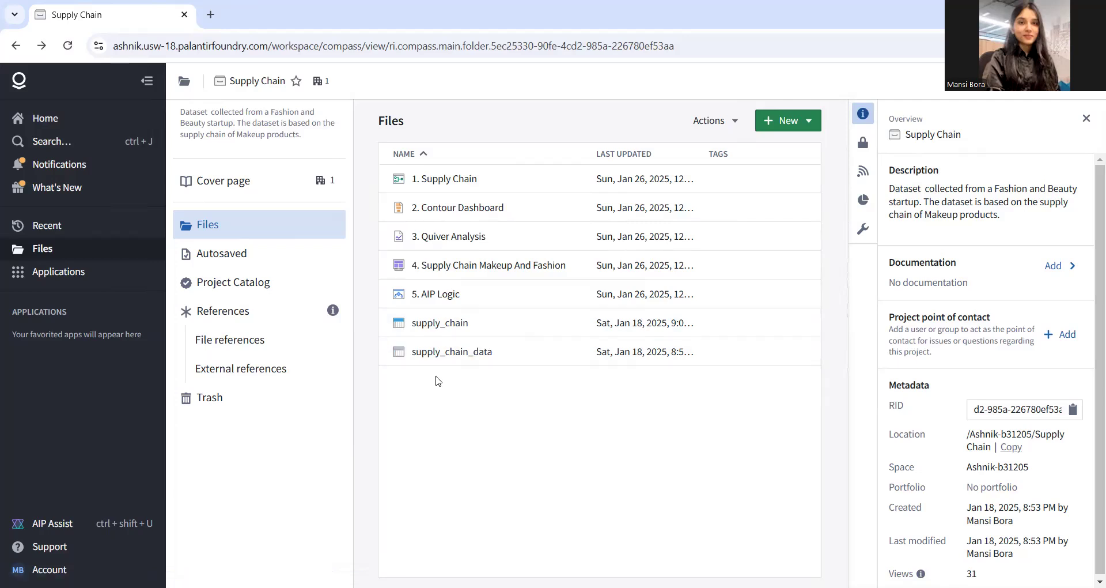
right_click(452, 216)
mouse_move(510, 243)
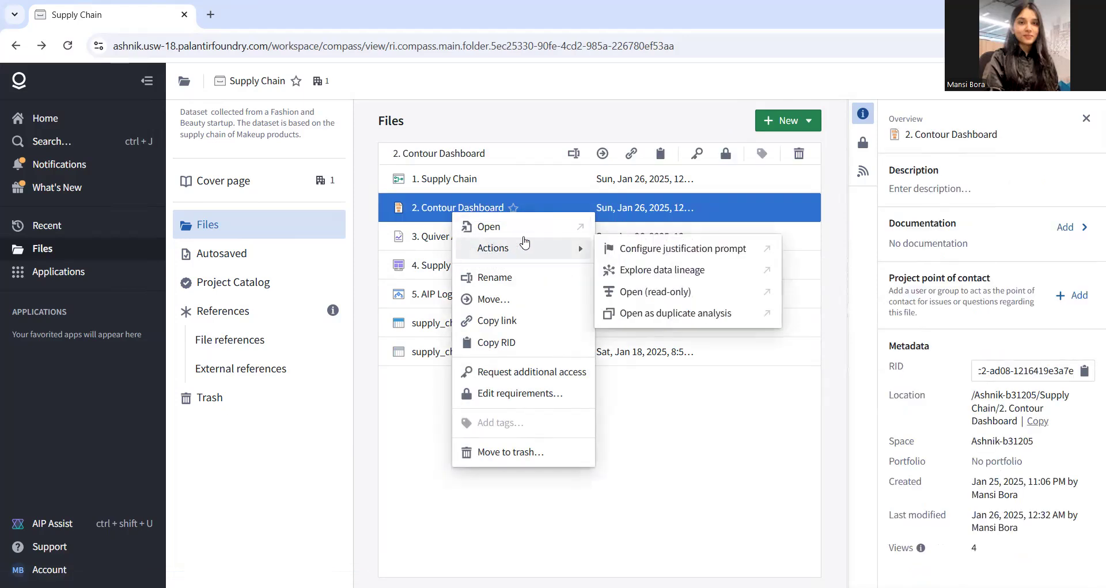
click(521, 226)
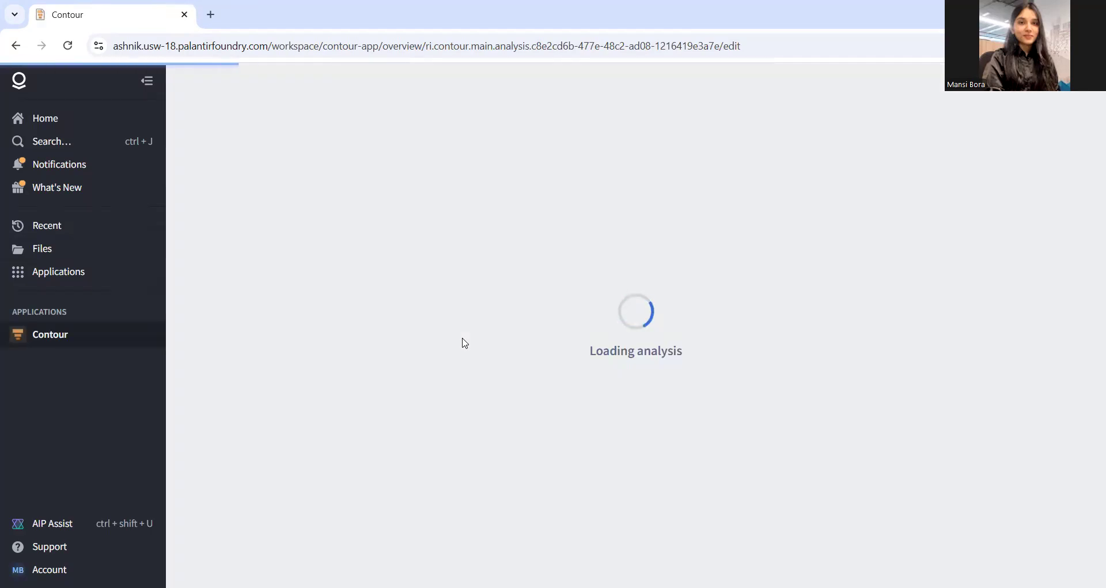
click(307, 418)
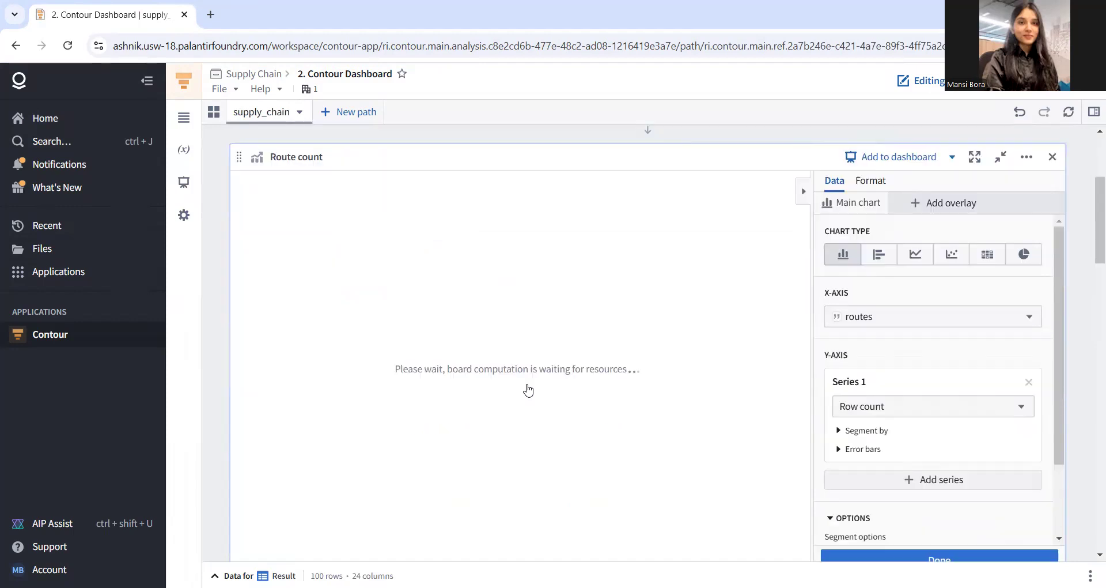
Examine the Route count bar chart, checking the bars for Route A, Route B and Route C.
scroll(529, 391, down, 1)
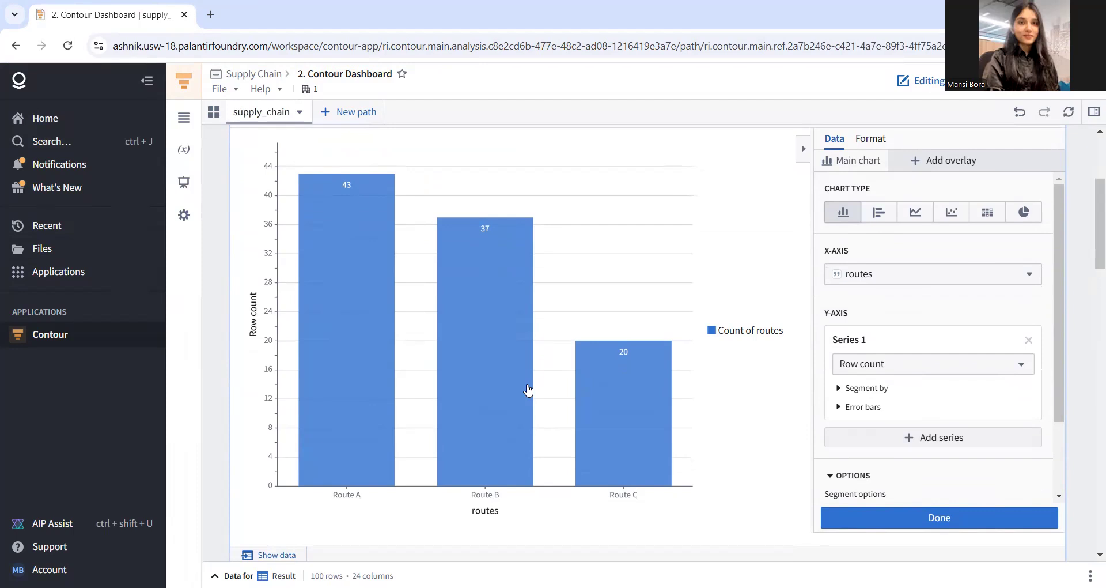
mouse_move(348, 294)
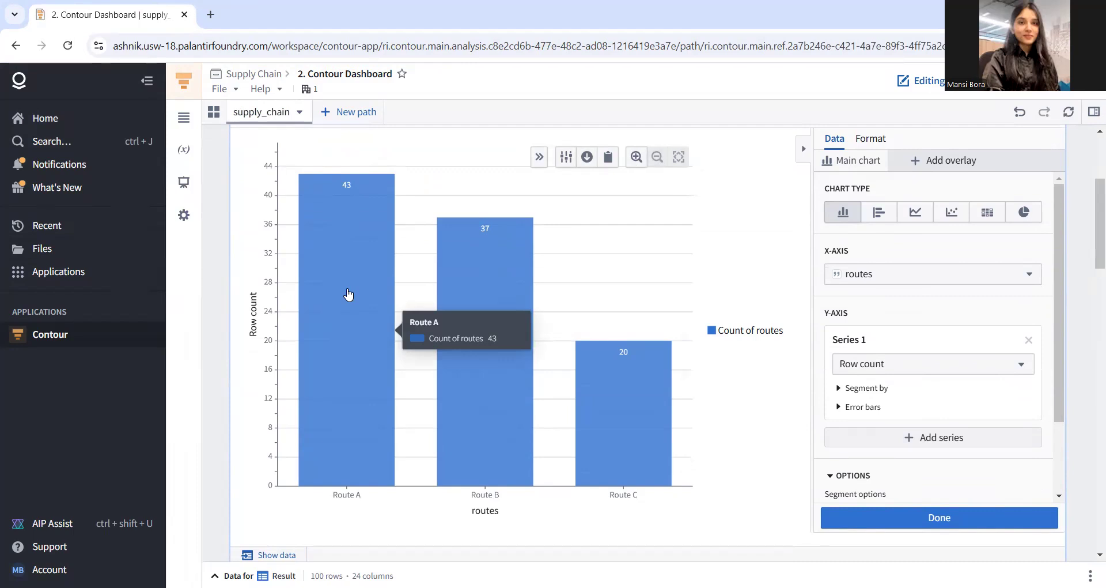
mouse_move(473, 380)
mouse_move(614, 434)
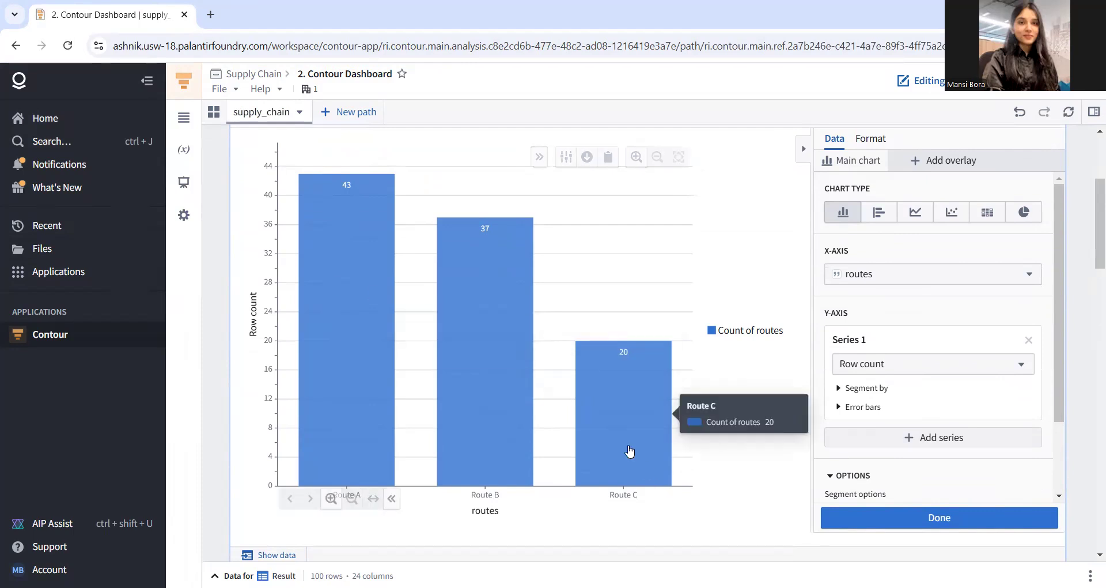
Examine the Routes of Product types heatmap and the Transportation modes of Suppliers heatmap.
scroll(629, 451, down, 8)
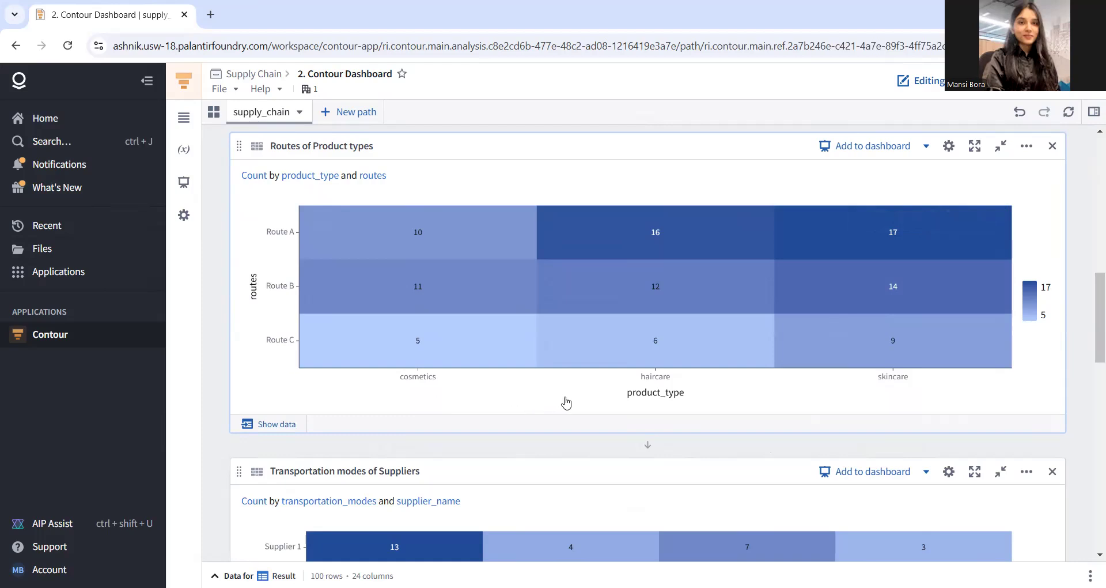
mouse_move(323, 369)
mouse_move(626, 239)
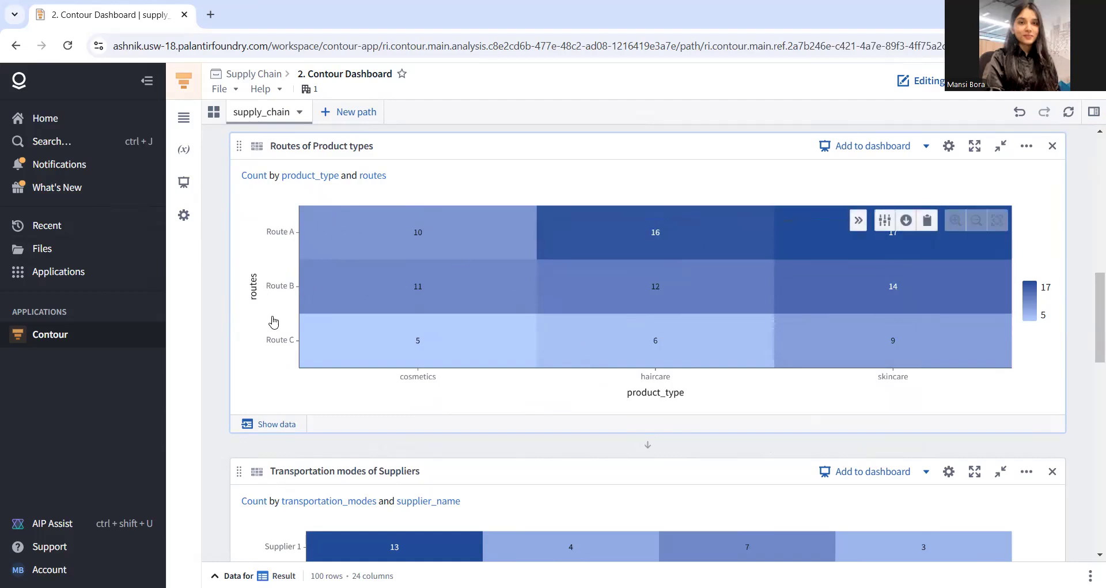
mouse_move(375, 346)
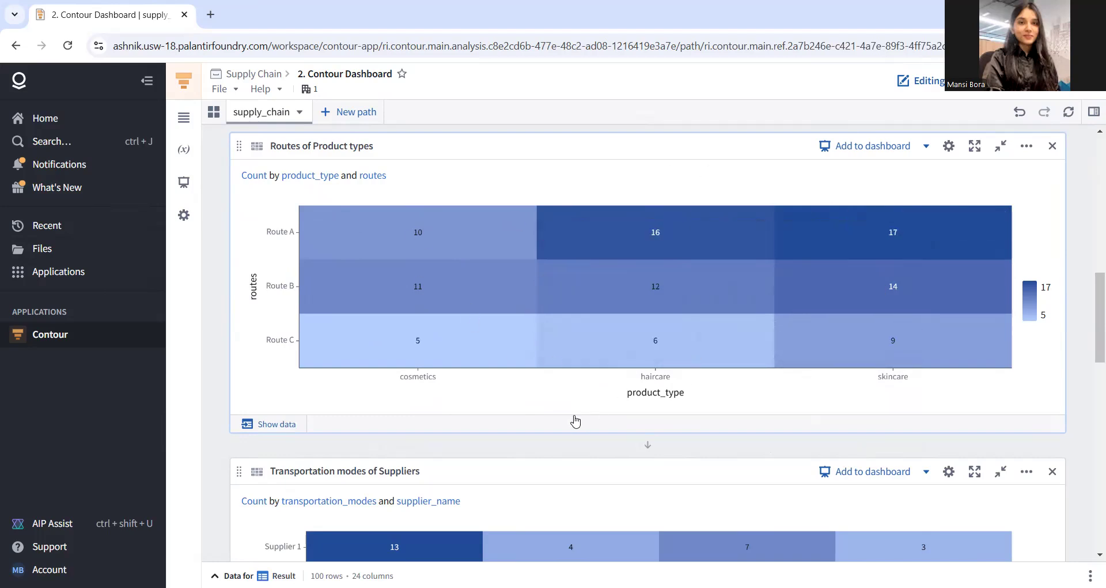
scroll(576, 421, down, 3)
scroll(576, 421, down, 2)
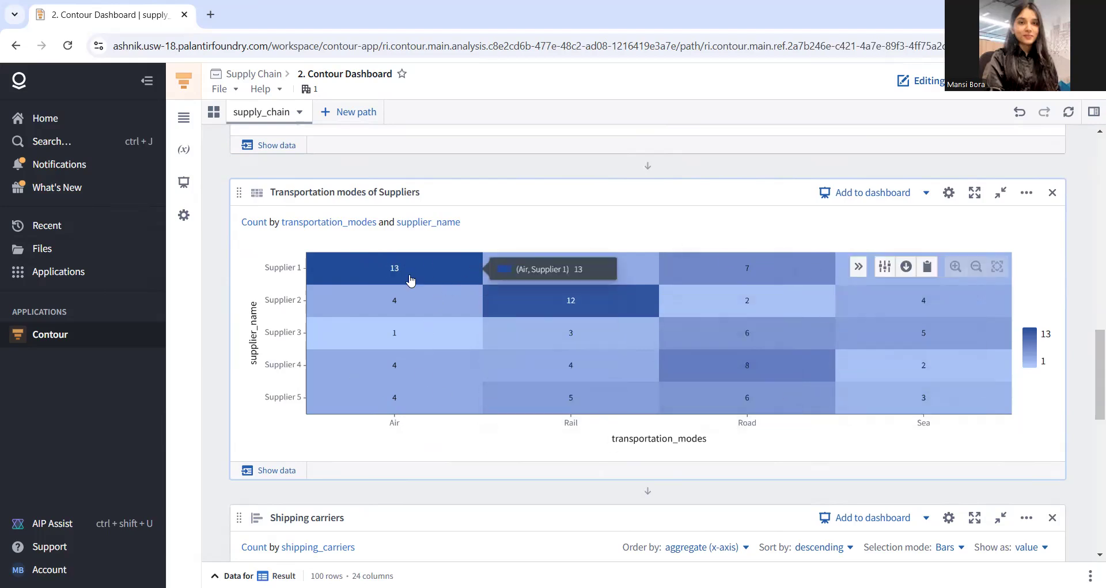
Examine the Shipping carriers bar chart and the Result board at the end of the supply_chain path.
scroll(600, 367, down, 5)
scroll(600, 367, down, 2)
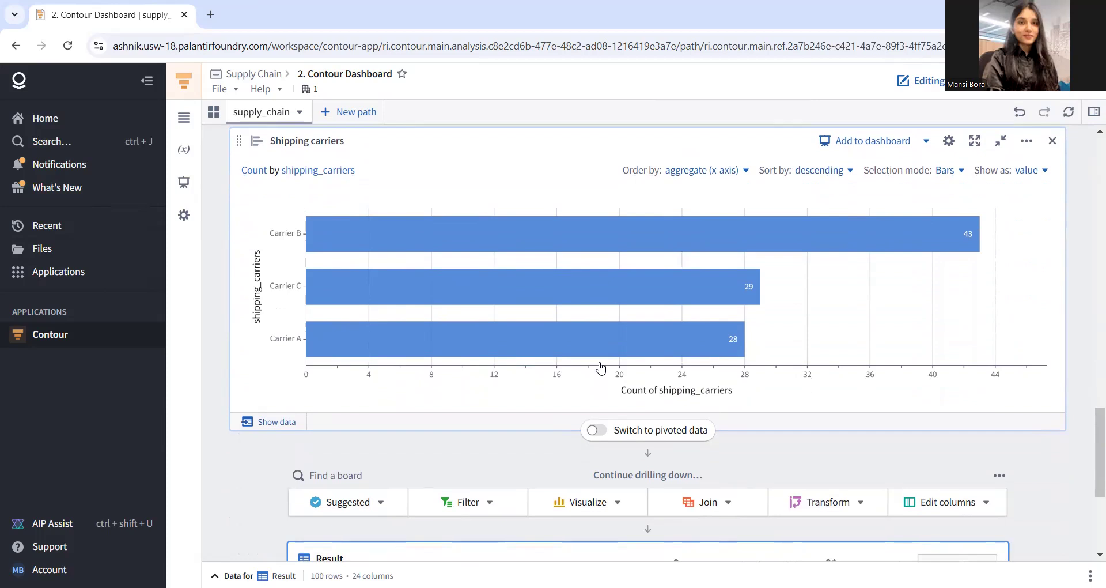
mouse_move(513, 214)
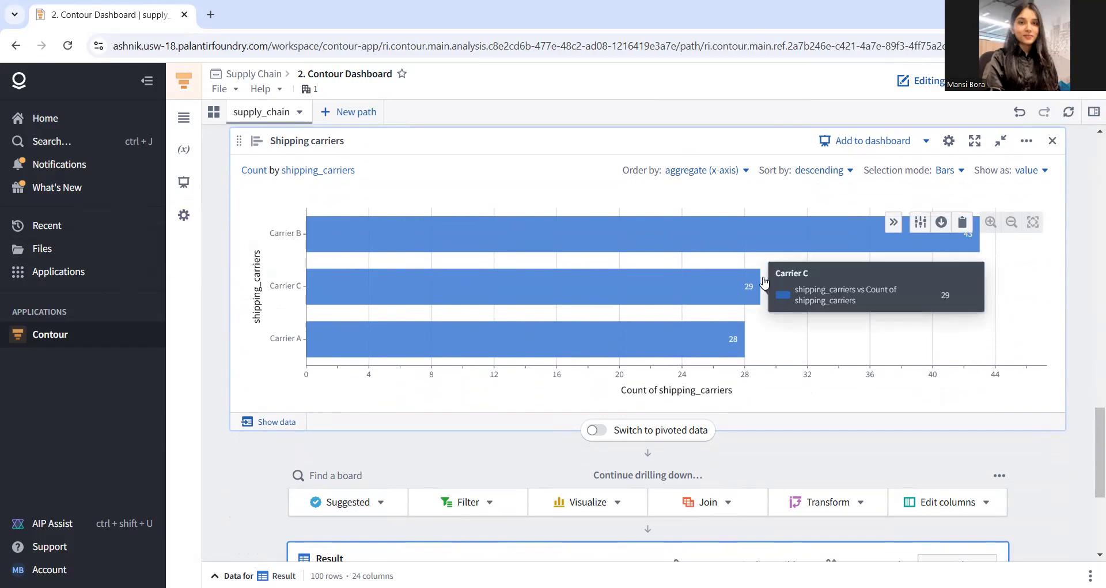
scroll(861, 288, up, 1)
scroll(581, 249, down, 2)
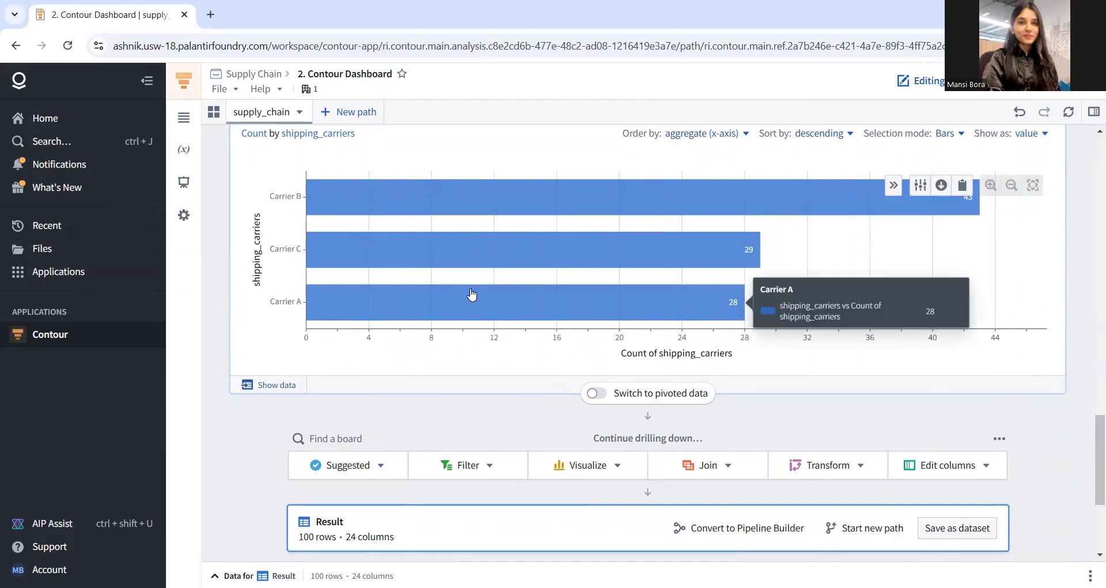
scroll(451, 363, down, 4)
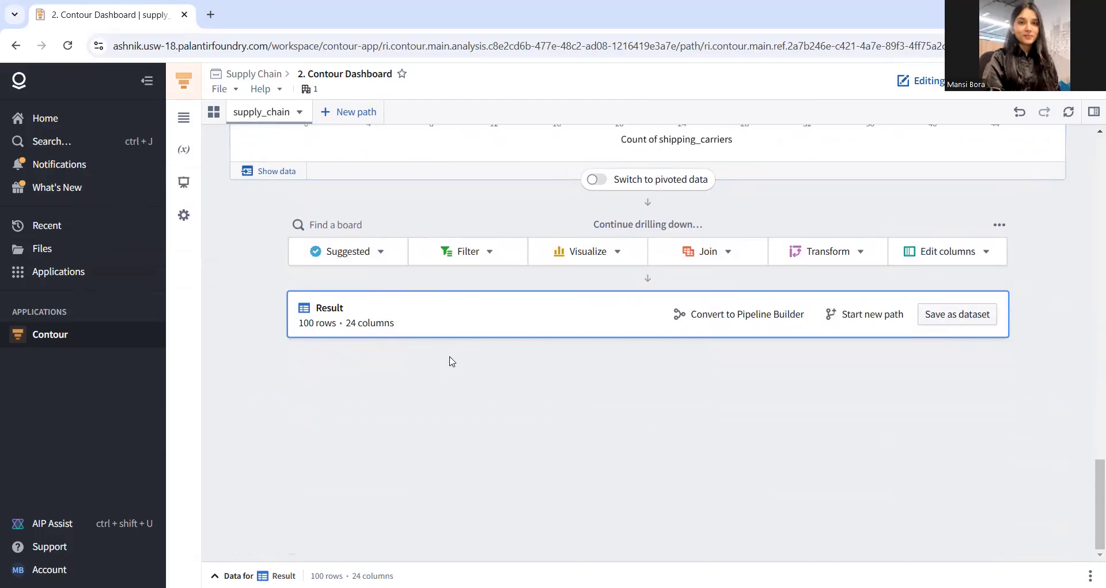
Return to the Supply Chain project files and open the 3. Quiver Analysis.
scroll(451, 362, up, 20)
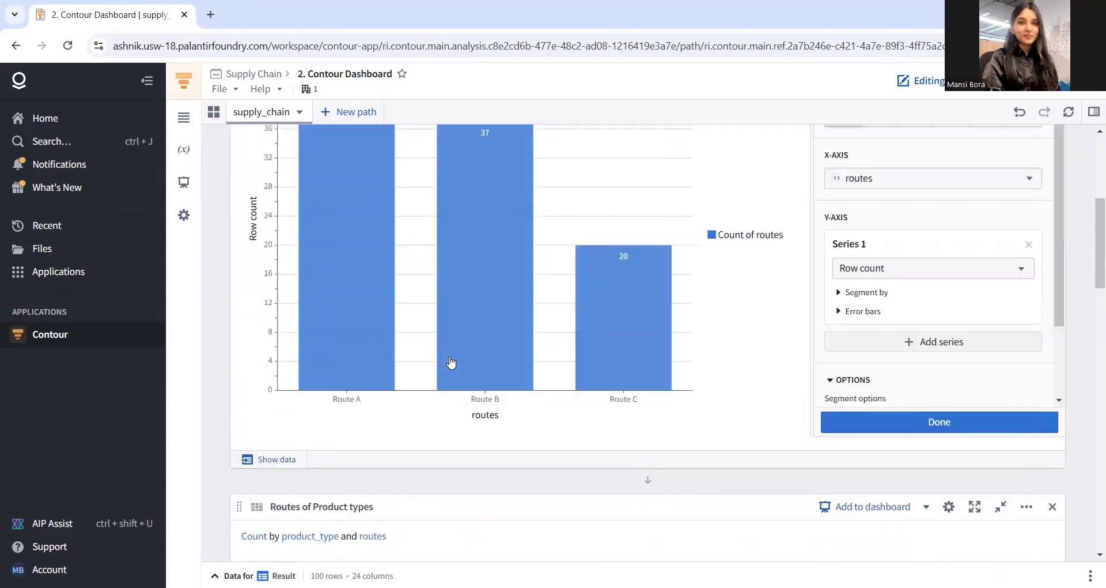
scroll(452, 362, up, 5)
click(16, 45)
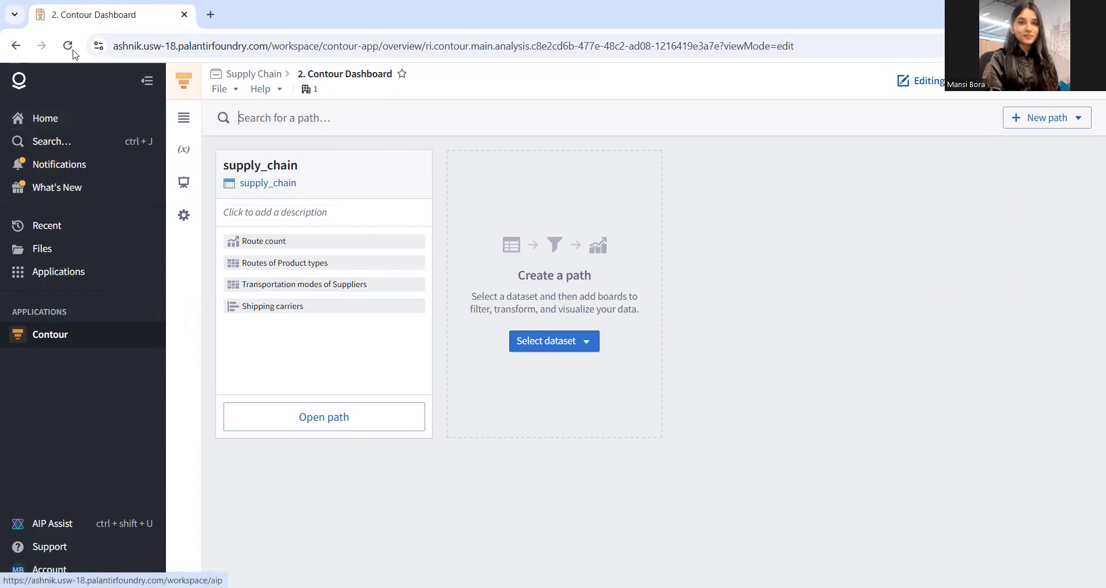
click(15, 45)
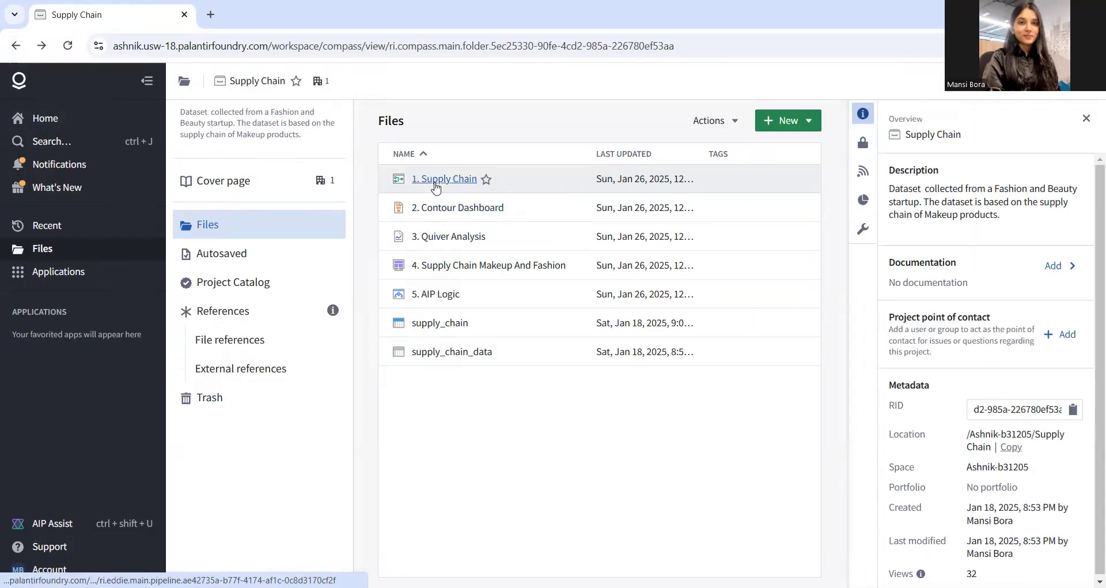
right_click(434, 242)
click(467, 259)
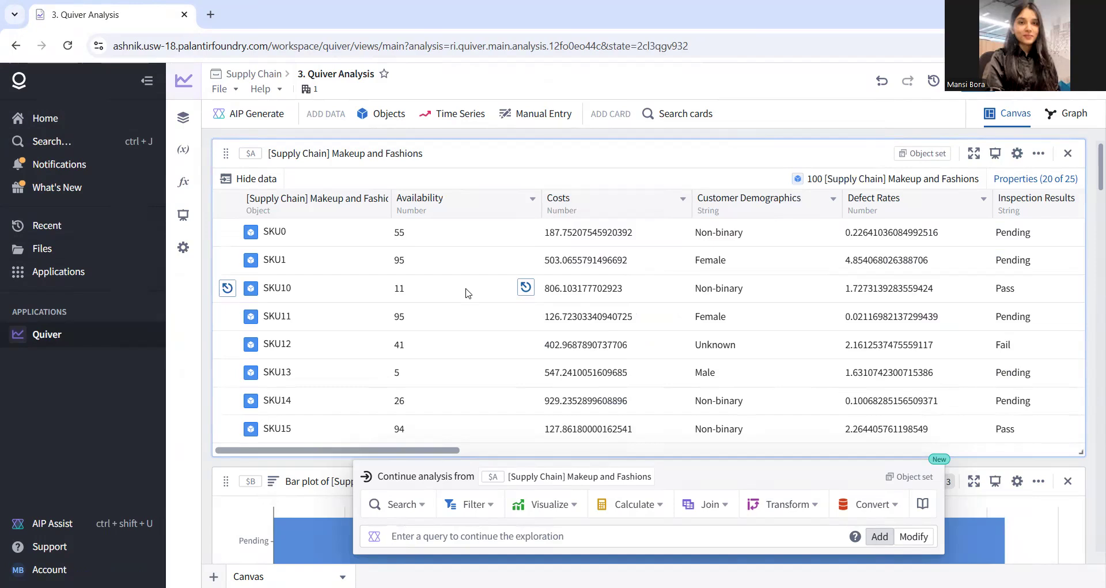
Browse the columns of the [Supply Chain] Makeup and Fashions object table and sort it by Availability in descending order.
scroll(644, 308, right, 10)
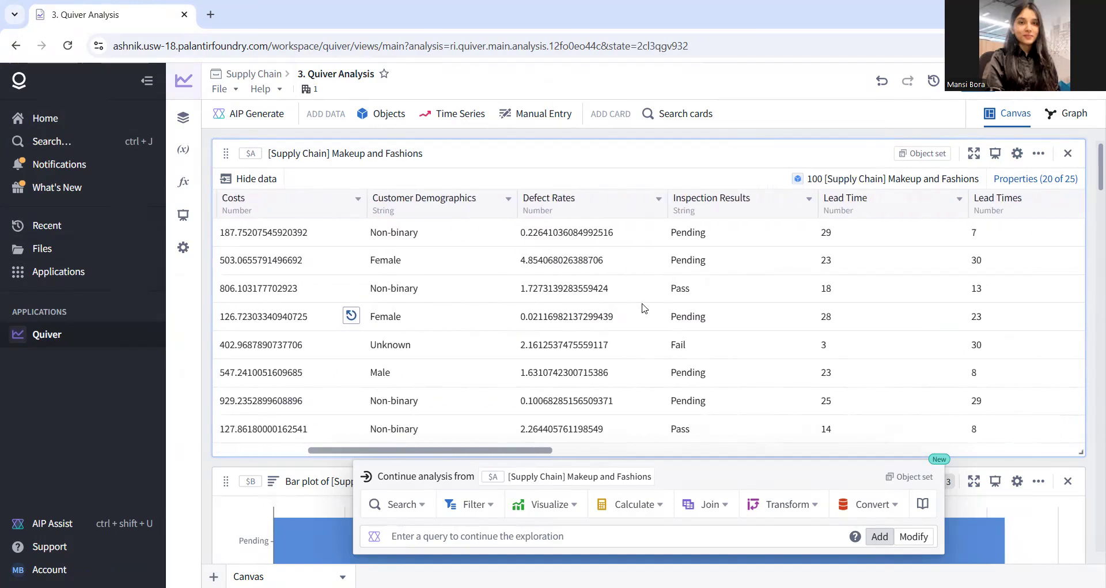
scroll(644, 308, down, 2)
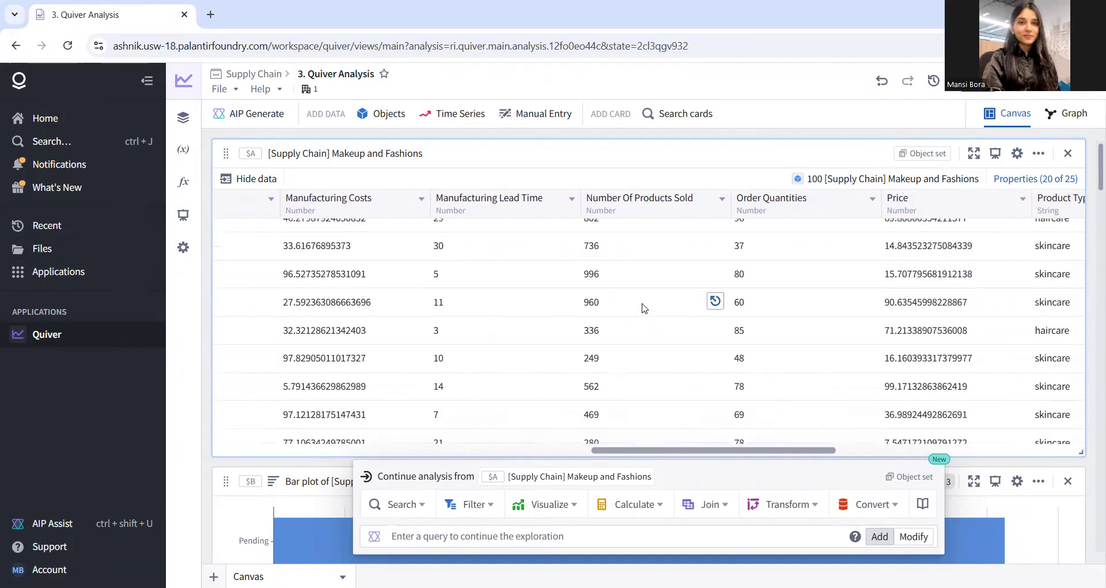
scroll(644, 307, left, 10)
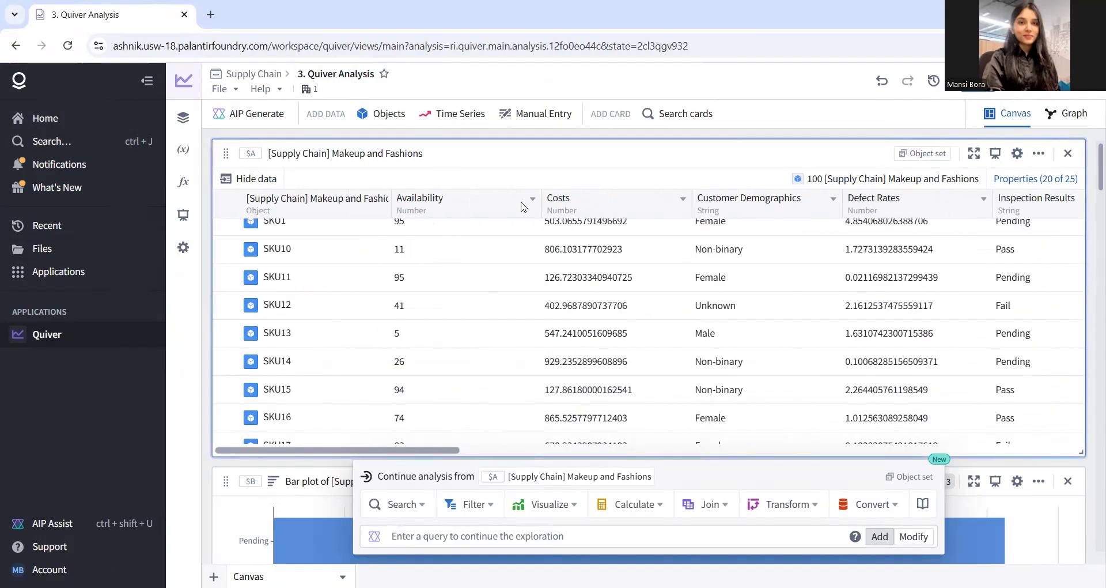
scroll(519, 311, down, 1)
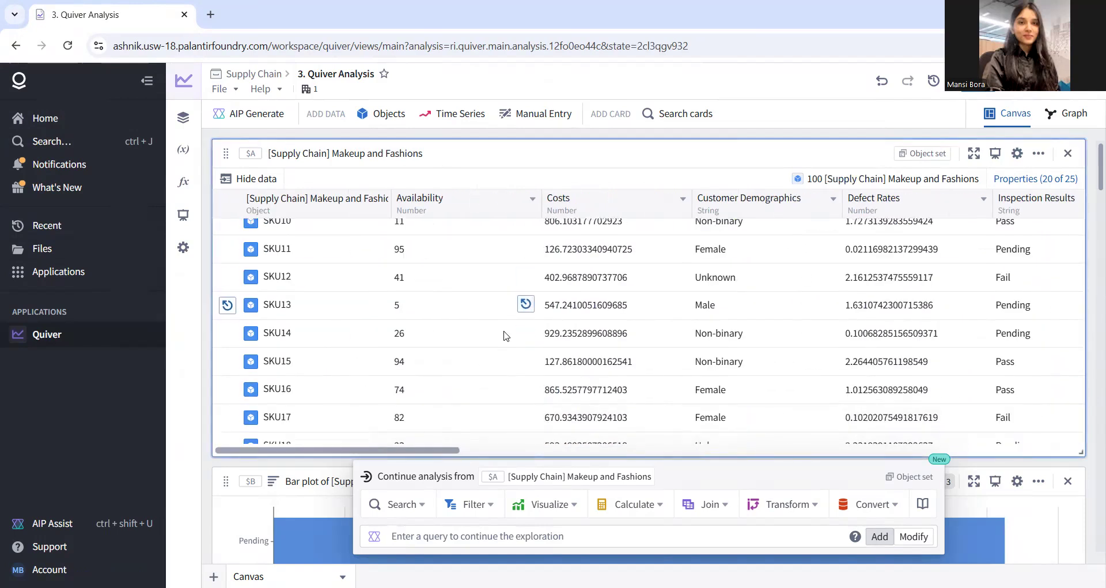
click(533, 206)
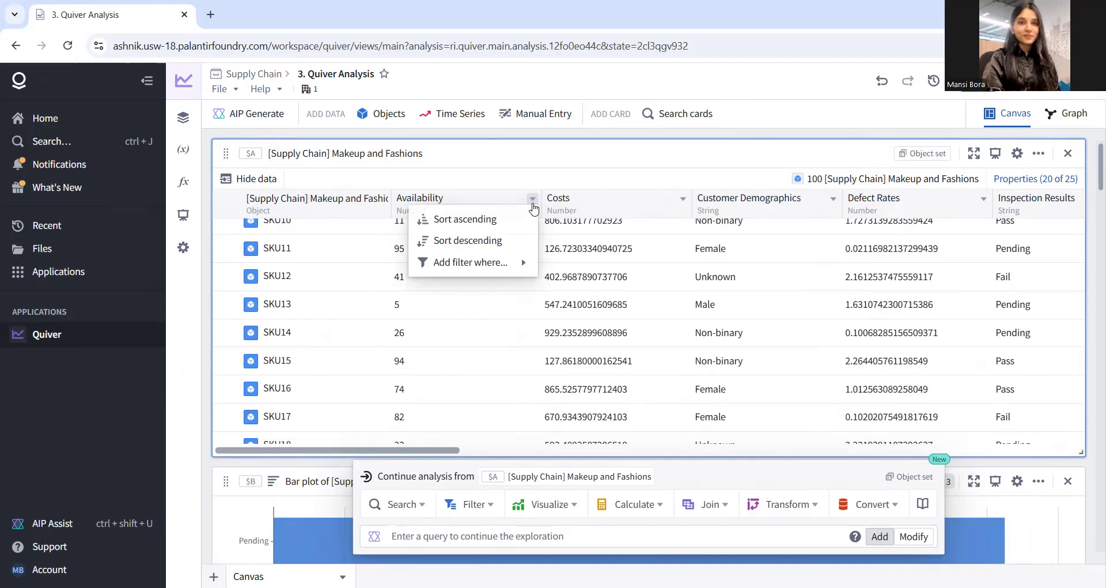
click(461, 241)
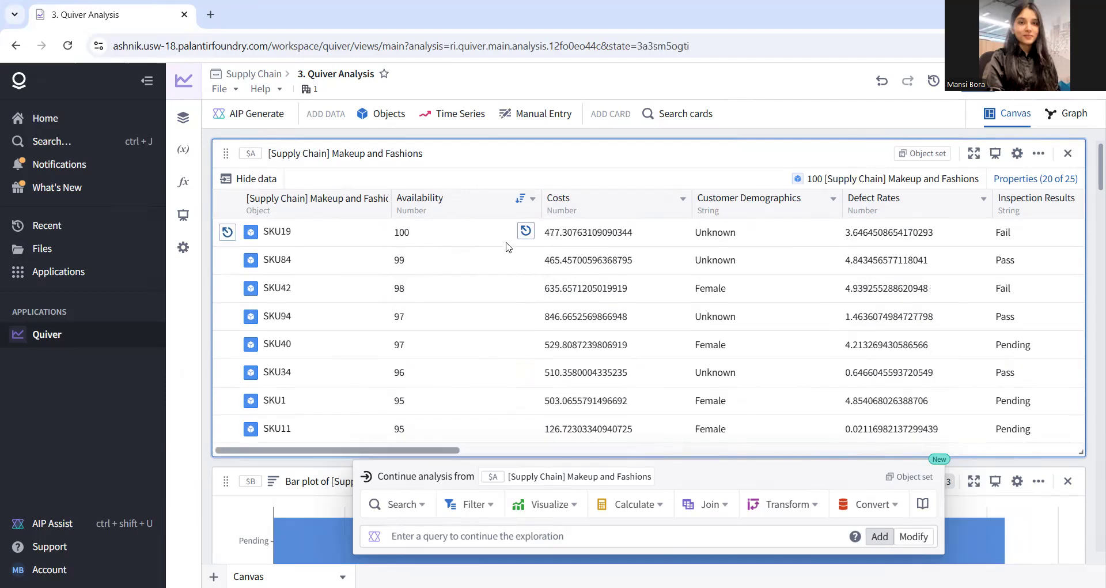
Review the rows sorted by Availability and look at the sorting and filtering options for the Costs column.
mouse_move(277, 231)
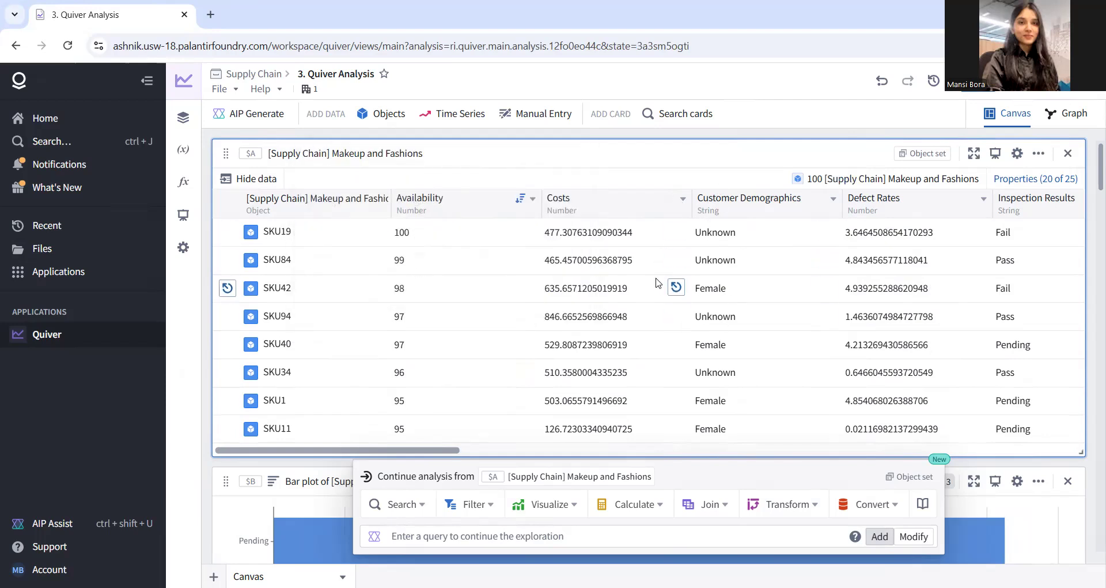
scroll(662, 284, down, 2)
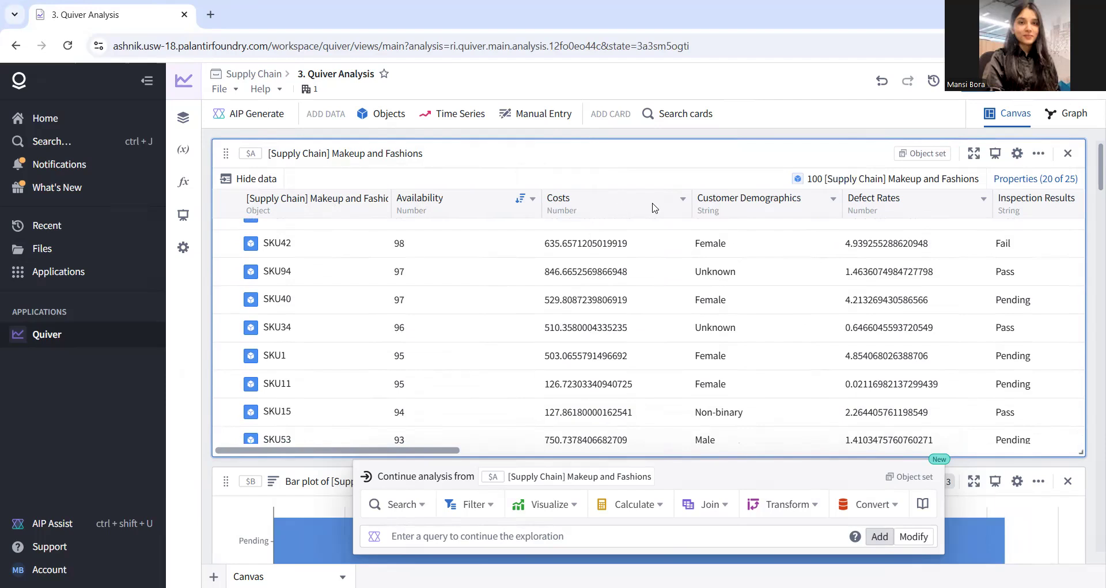
click(686, 201)
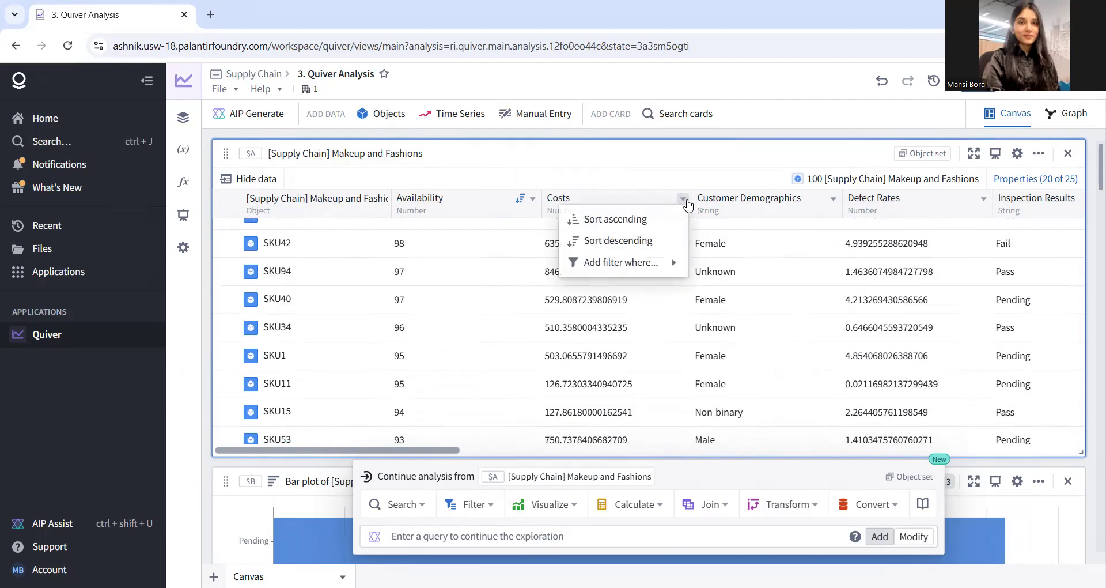
scroll(411, 379, down, 3)
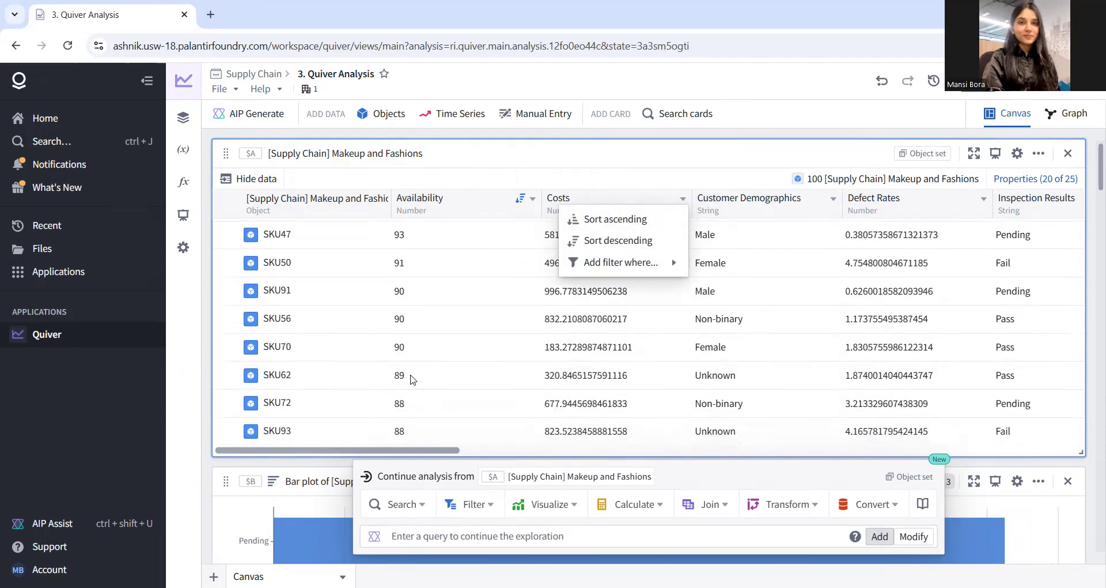
Examine the bar plots of Makeup and Fashions by Inspection Results and by Product Type, checking individual bars.
scroll(237, 451, down, 2)
scroll(236, 451, down, 3)
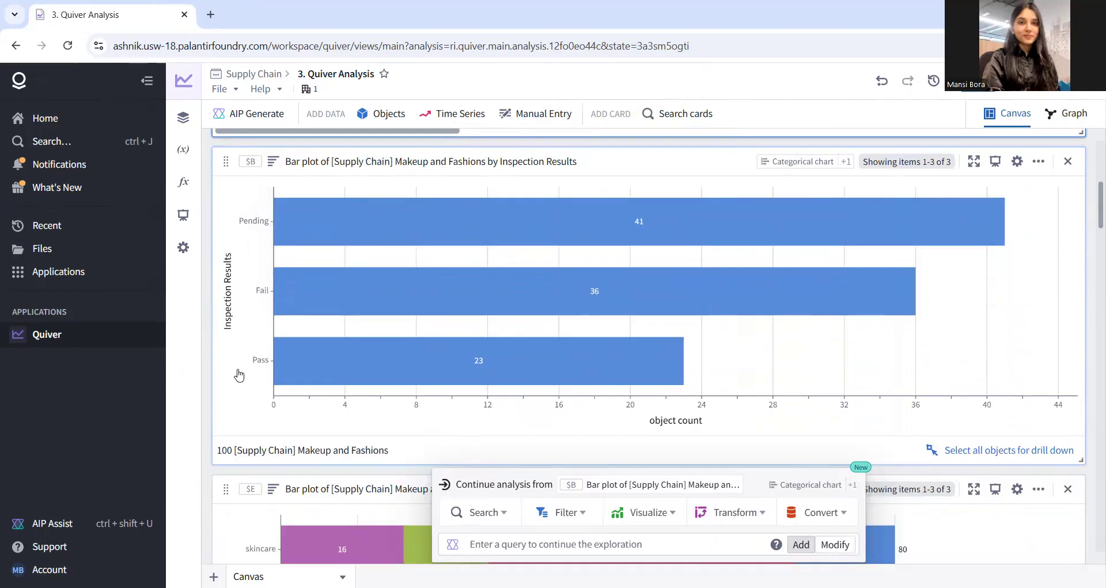
mouse_move(434, 244)
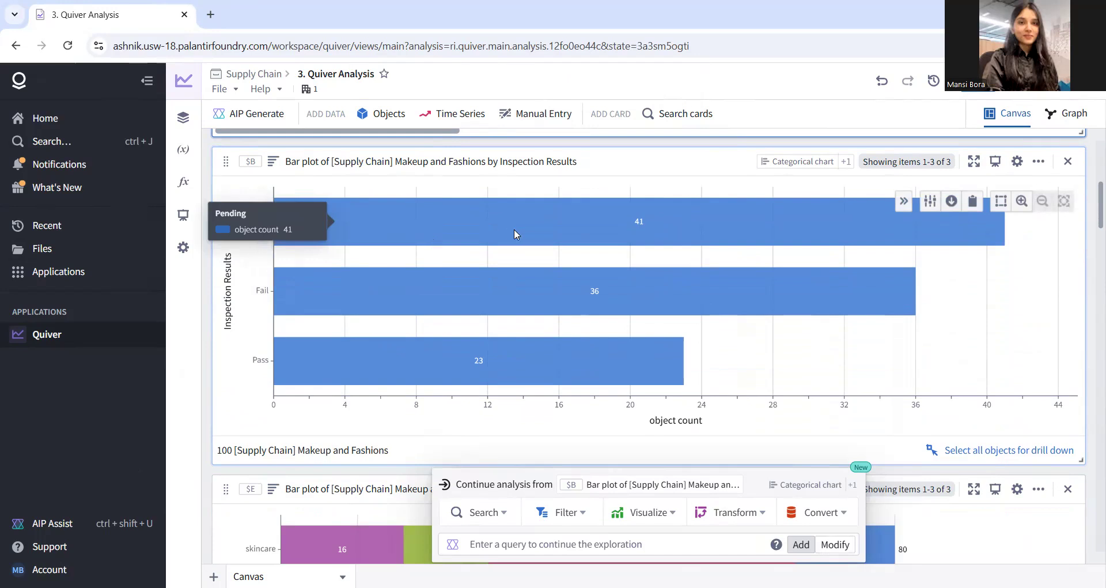
mouse_move(422, 297)
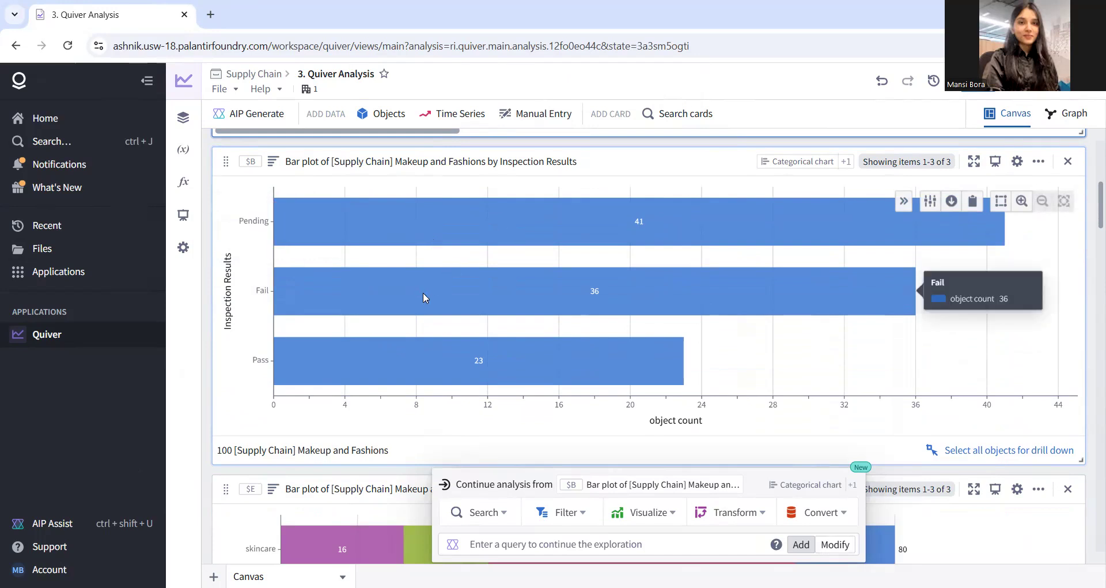
mouse_move(383, 366)
scroll(403, 371, down, 6)
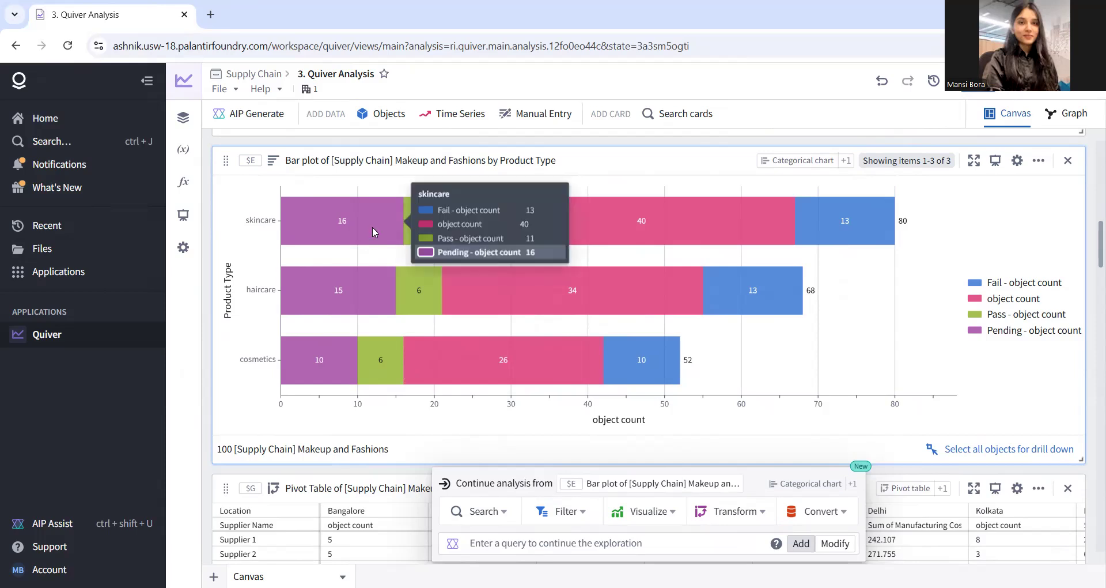
mouse_move(634, 220)
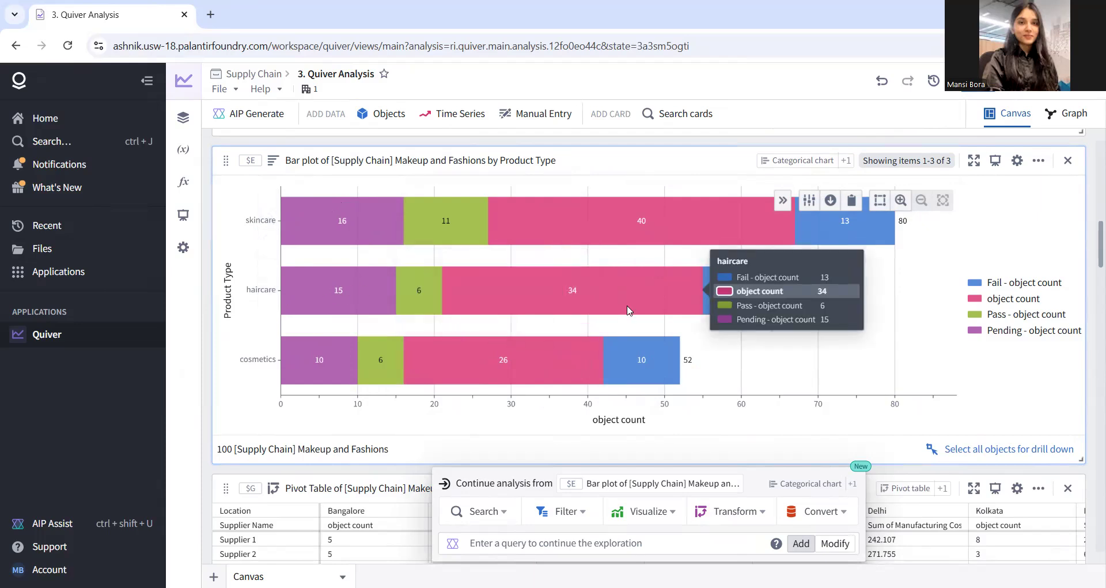
Examine the pivot table of object counts and summed manufacturing costs by supplier name across all locations.
scroll(491, 347, down, 4)
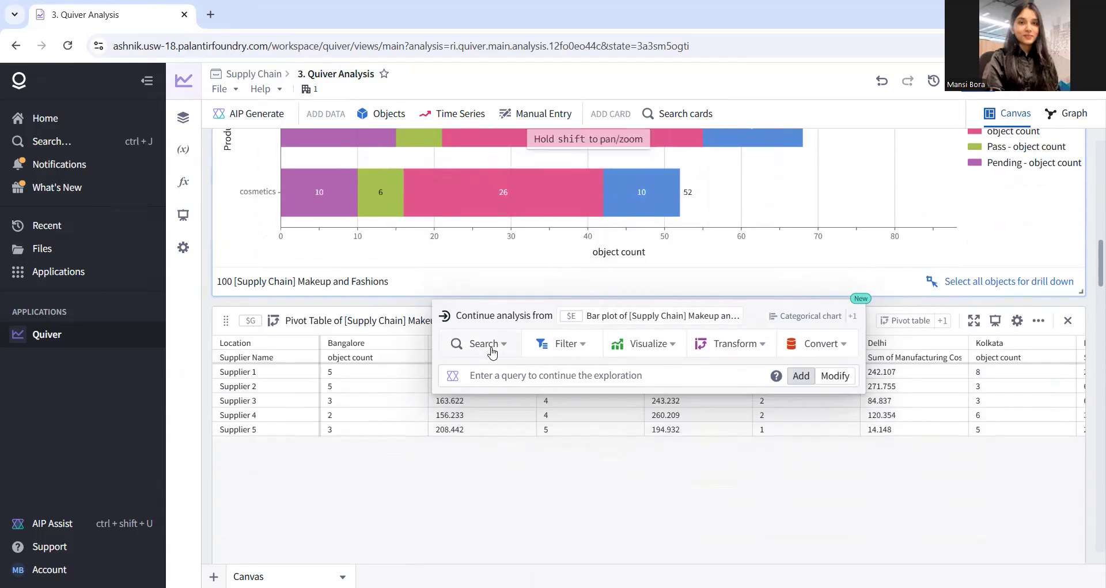
scroll(465, 392, down, 2)
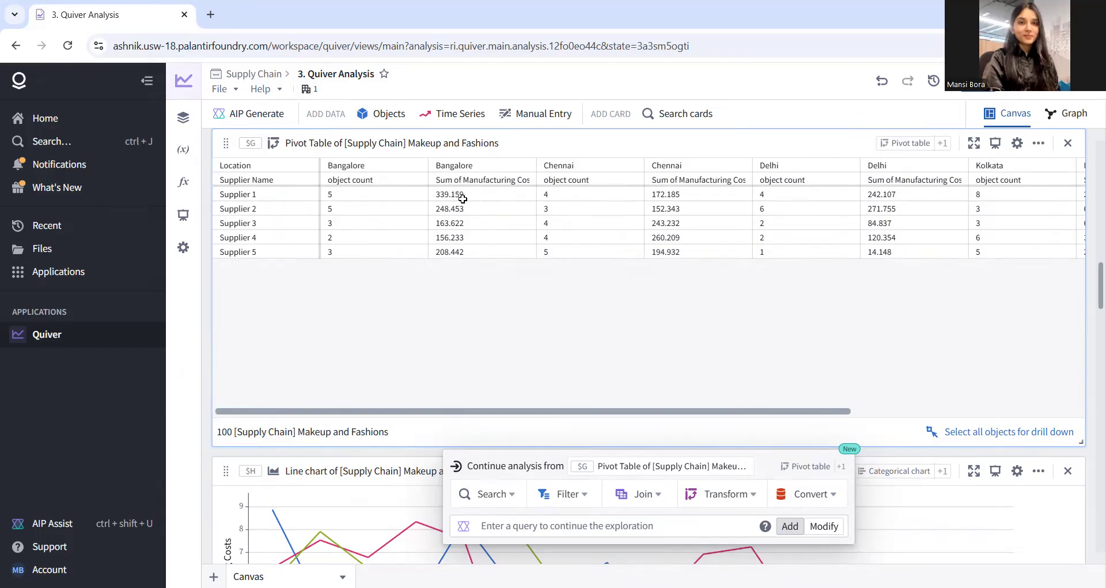
scroll(515, 199, right, 1)
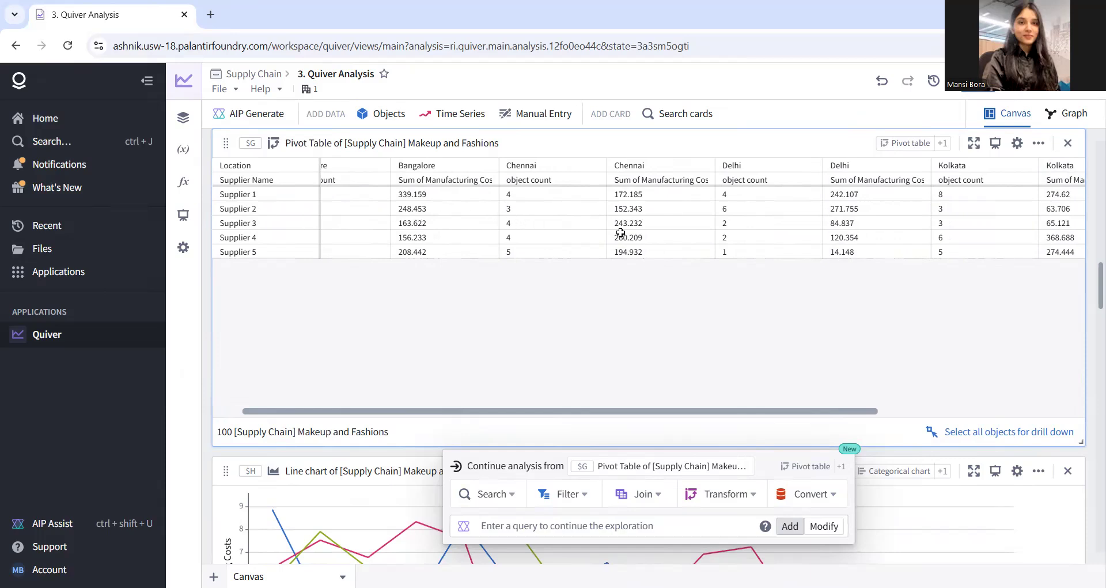
scroll(375, 210, left, 2)
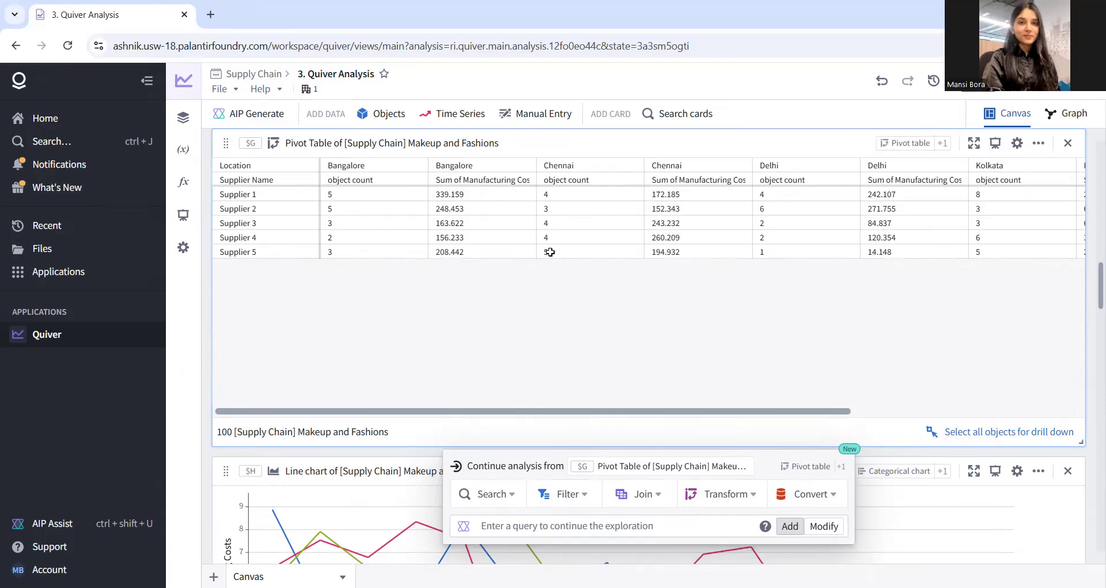
scroll(551, 252, right, 5)
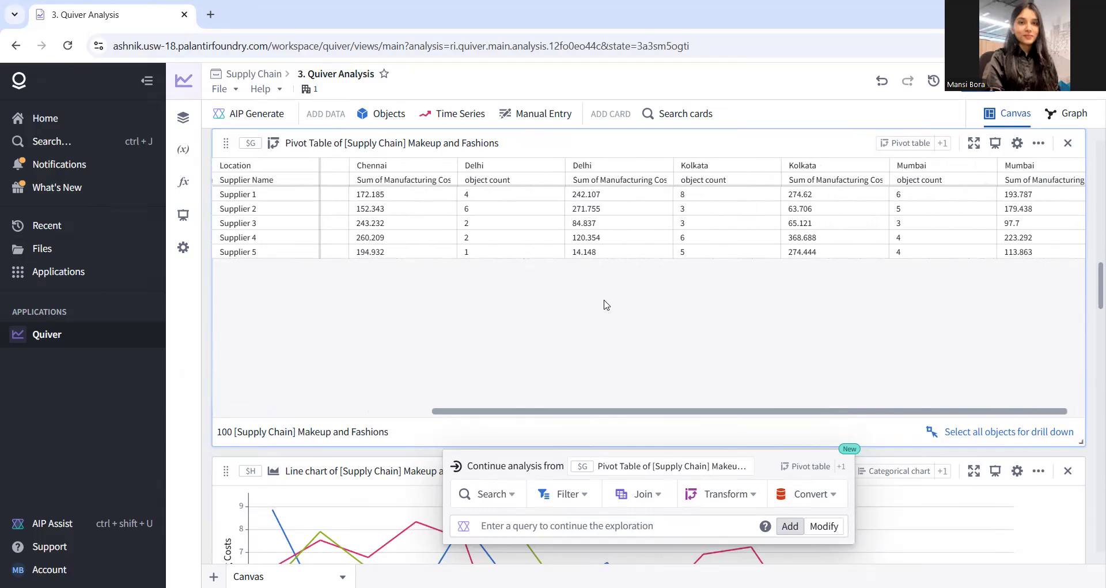
scroll(606, 304, left, 5)
Examine the Lead Times line chart, comparing average shipping costs of Carriers A, B and C at individual points.
scroll(606, 304, down, 5)
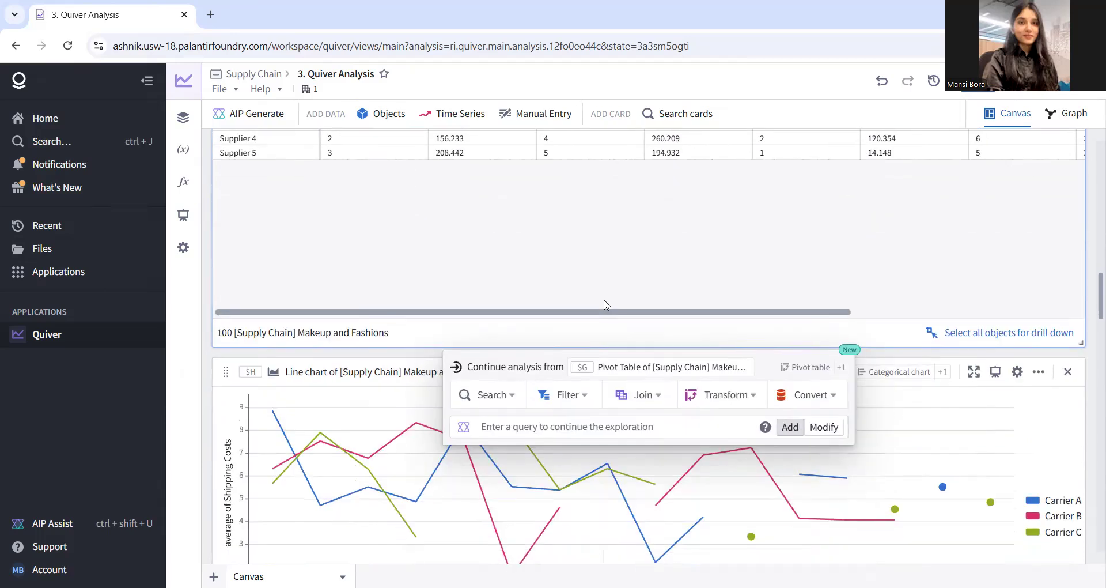
scroll(494, 321, down, 3)
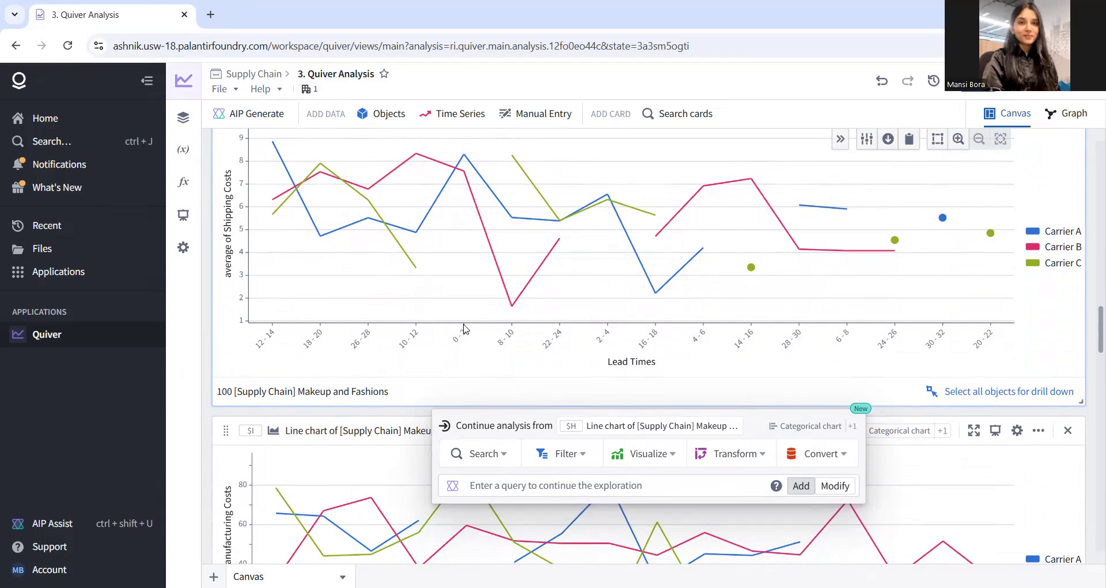
scroll(468, 283, up, 2)
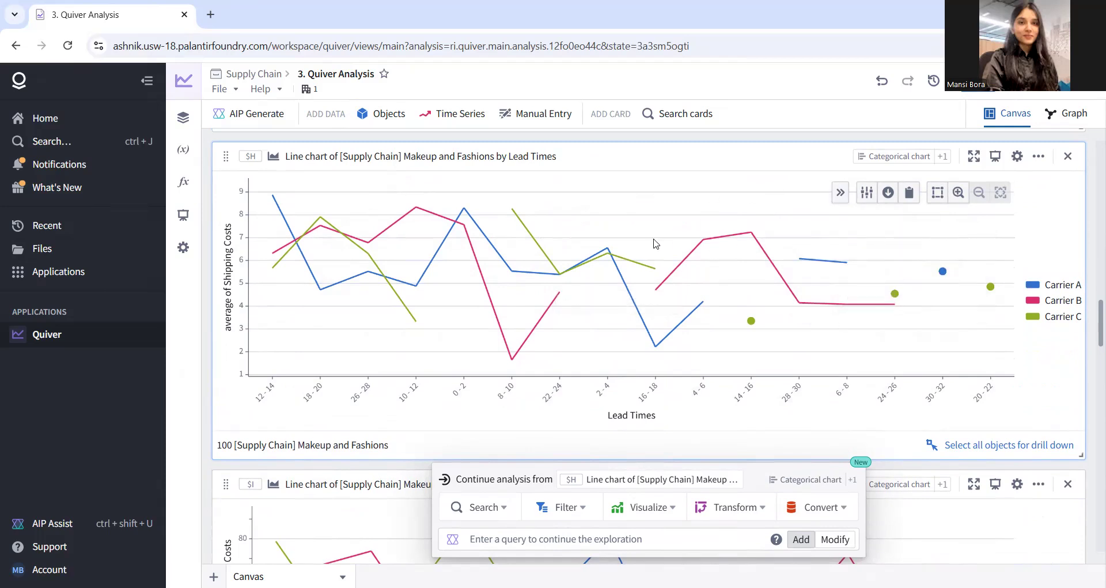
mouse_move(606, 256)
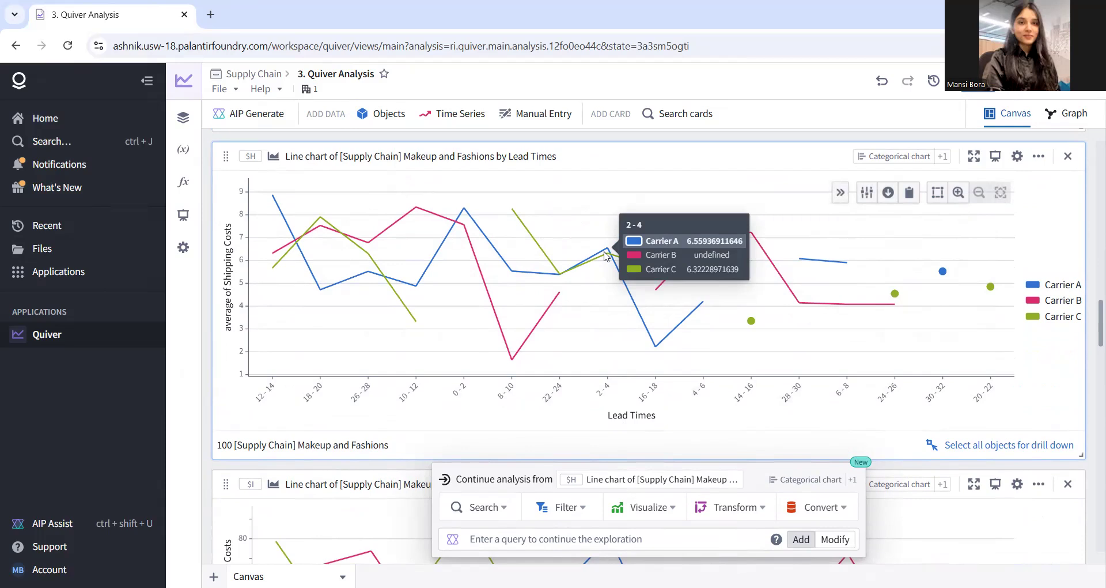
mouse_move(418, 207)
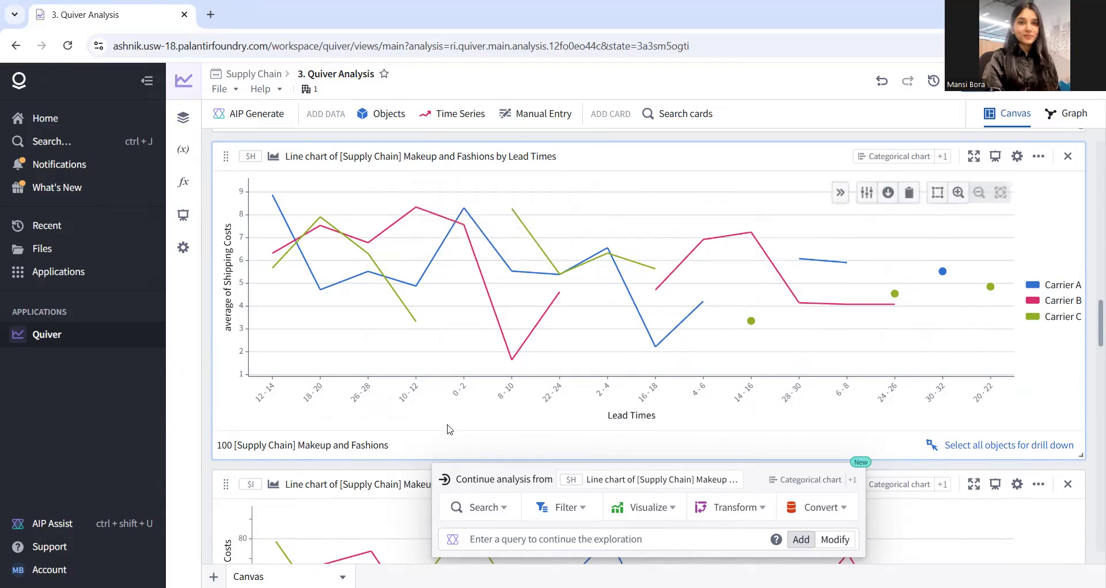
scroll(450, 428, down, 2)
scroll(461, 259, up, 2)
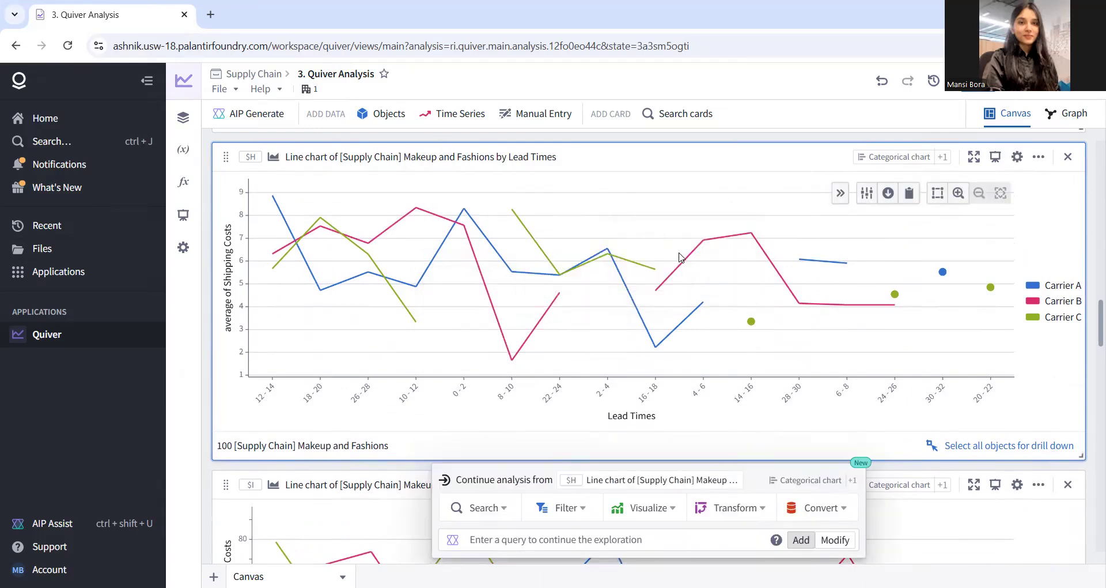
mouse_move(557, 259)
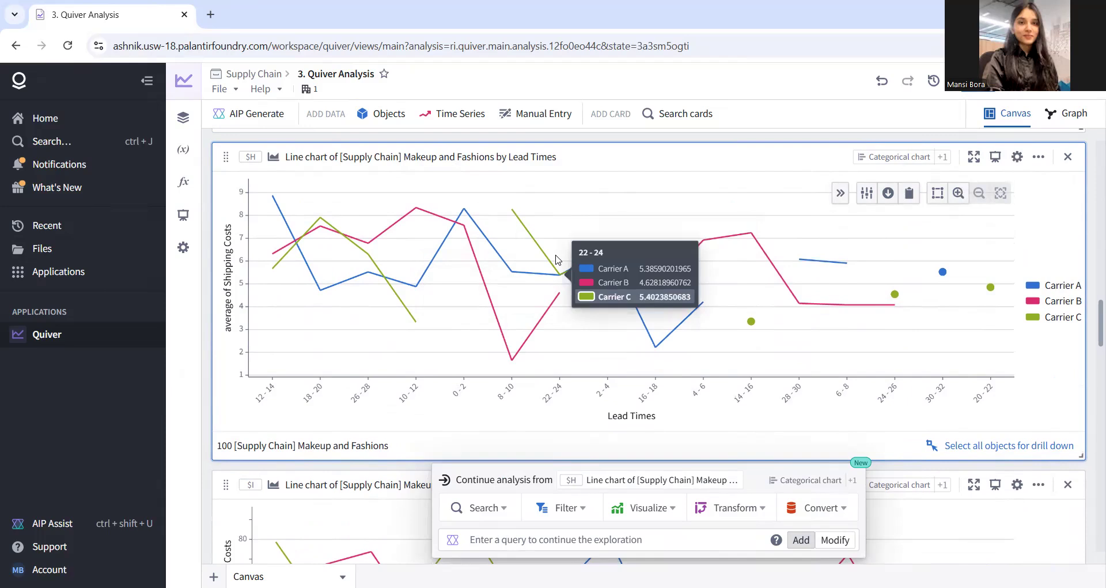
Examine the Manufacturing Lead Time line chart, comparing average manufacturing costs of Carriers A, B and C at individual points.
scroll(501, 362, down, 7)
scroll(500, 375, up, 2)
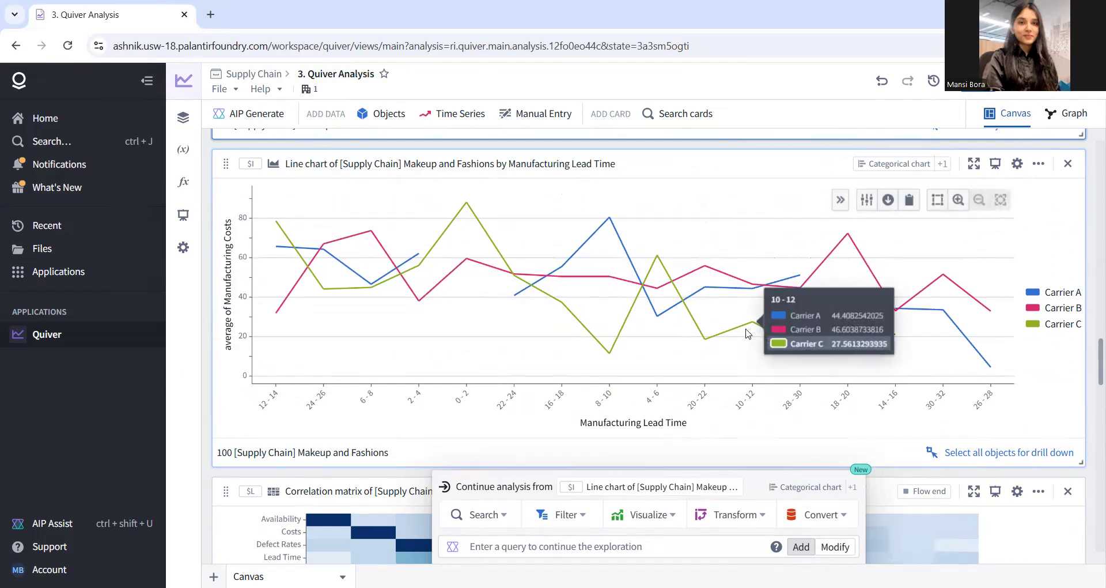
mouse_move(658, 262)
mouse_move(610, 224)
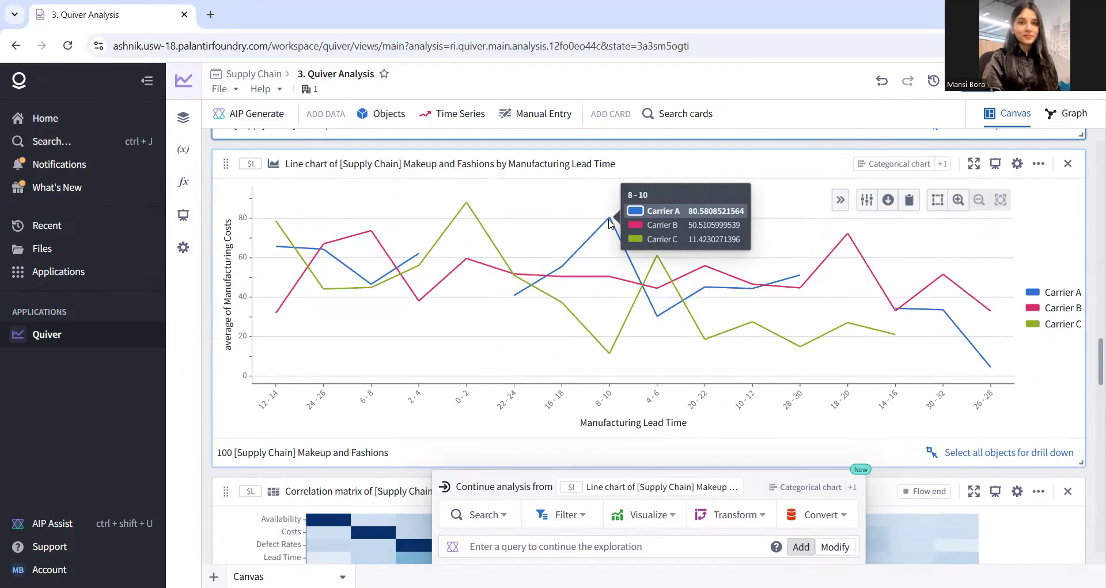
mouse_move(469, 209)
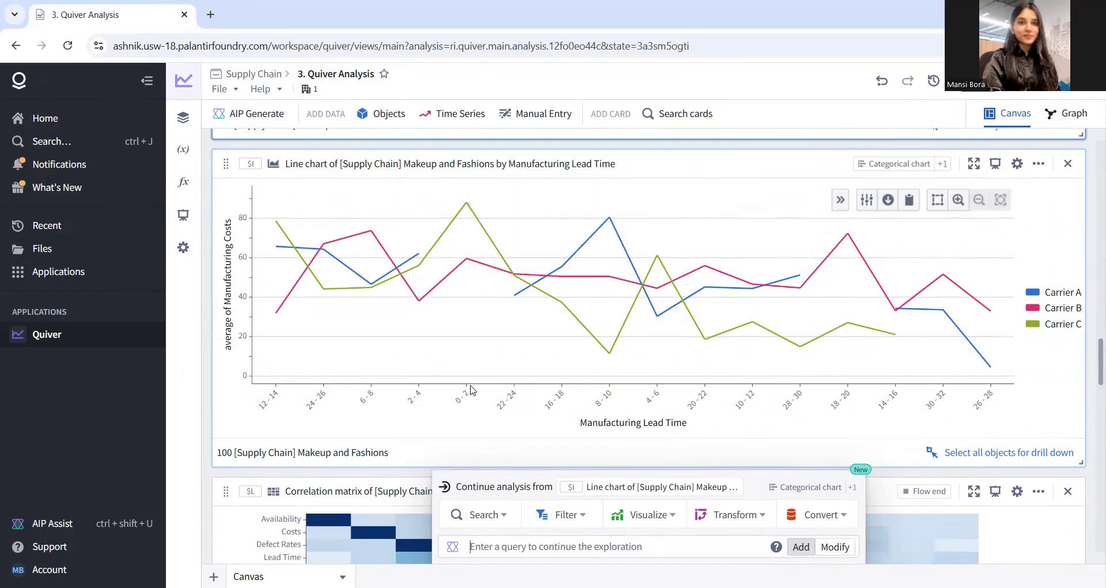
mouse_move(511, 309)
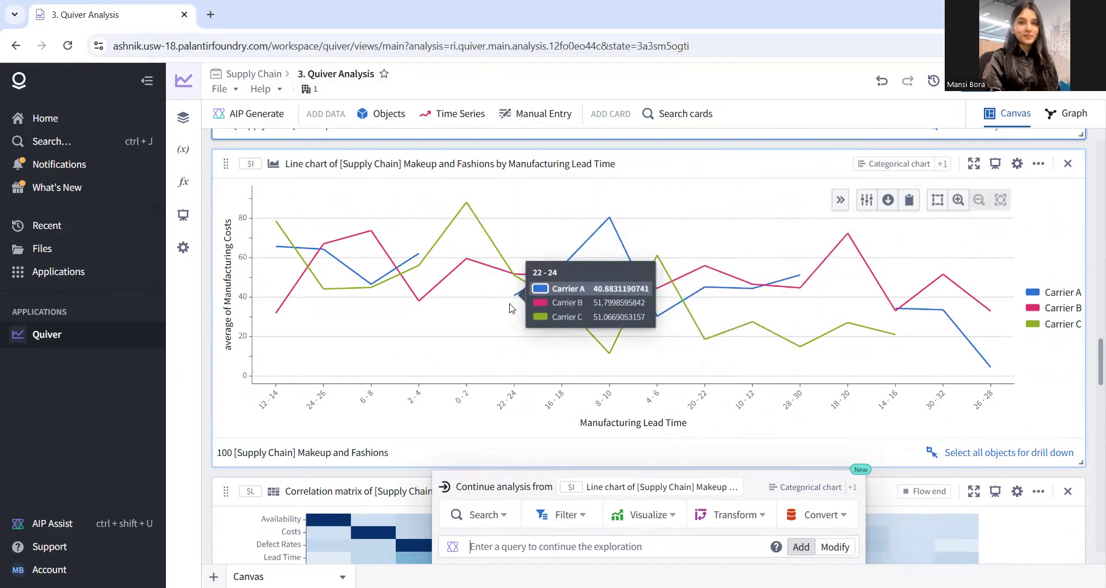
Examine the correlation matrix of Makeup and Fashions by 15 properties.
scroll(510, 308, down, 3)
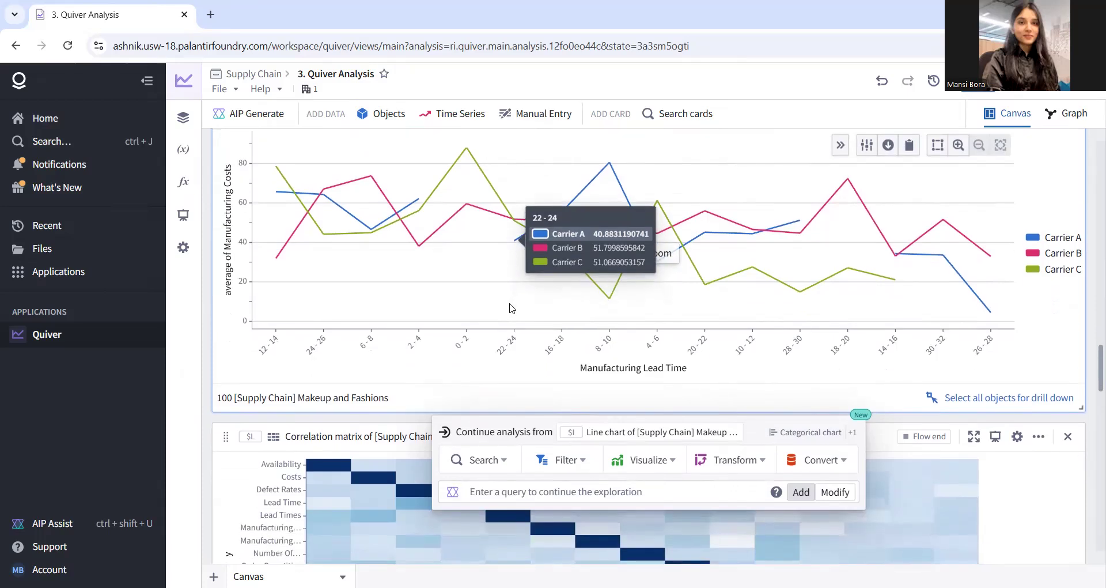
scroll(512, 309, down, 3)
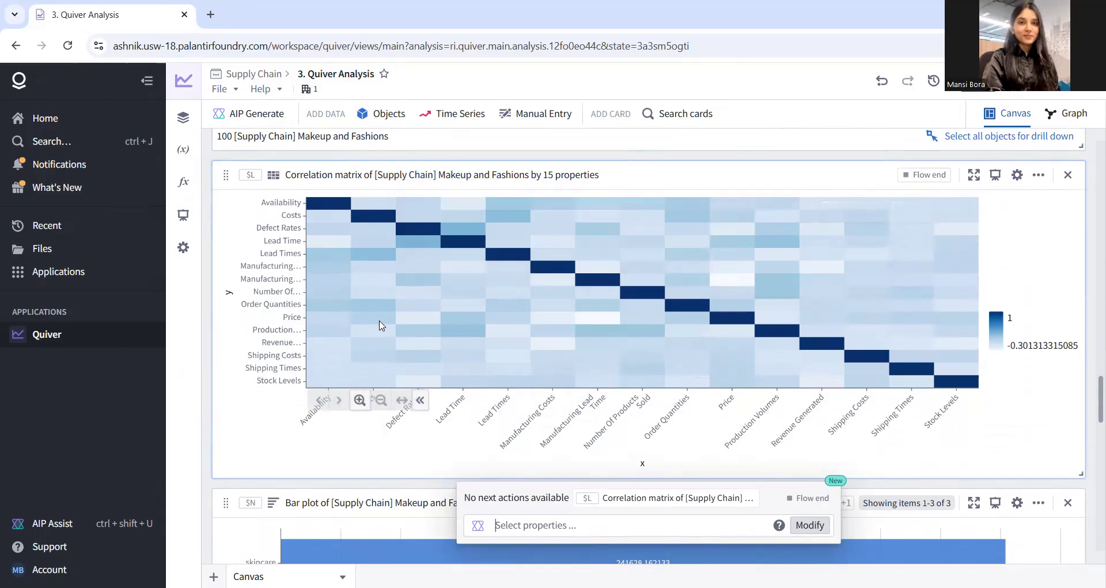
mouse_move(412, 345)
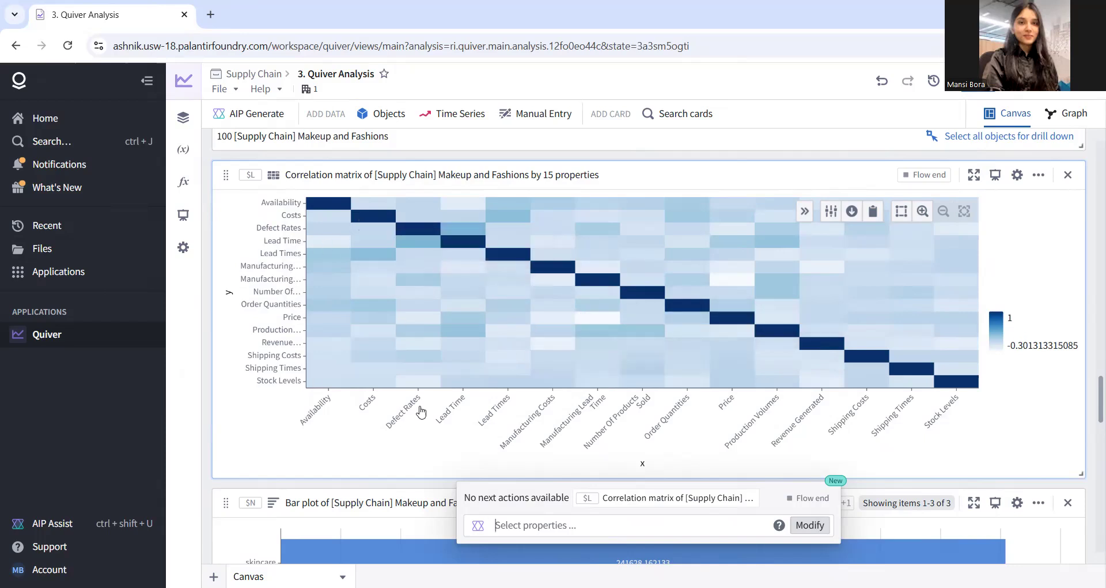
Examine the bar plot of summed Revenue Generated by Product Type, checking the skincare and cosmetics bars.
scroll(367, 378, down, 5)
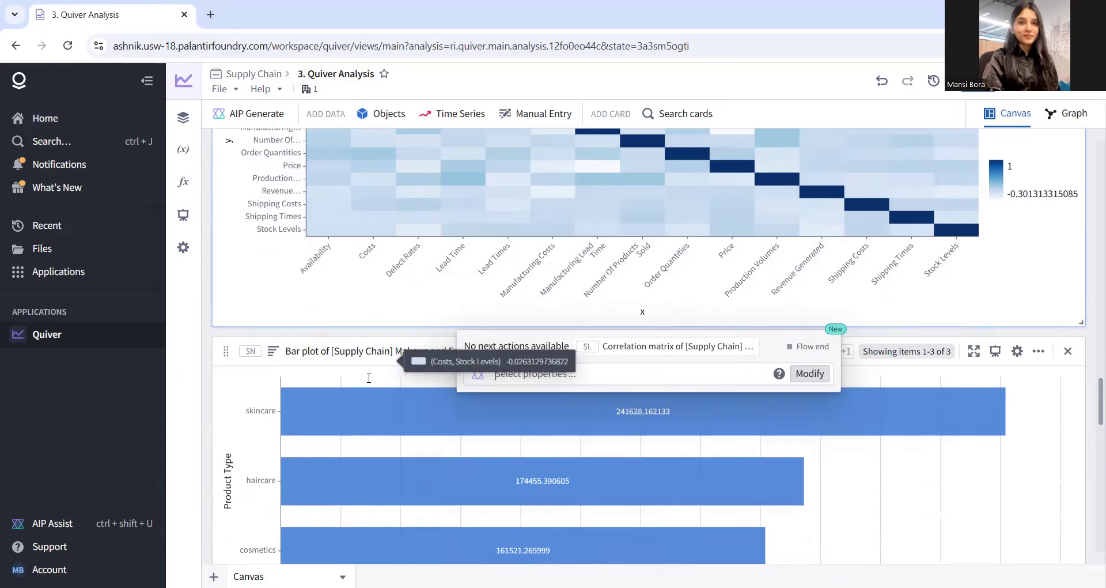
mouse_move(264, 368)
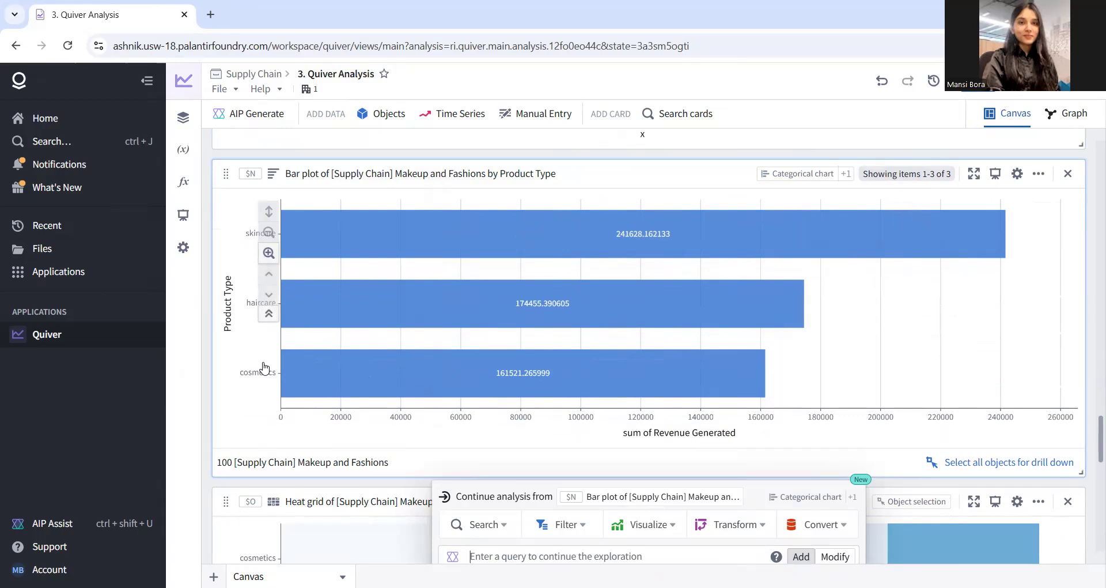
mouse_move(356, 233)
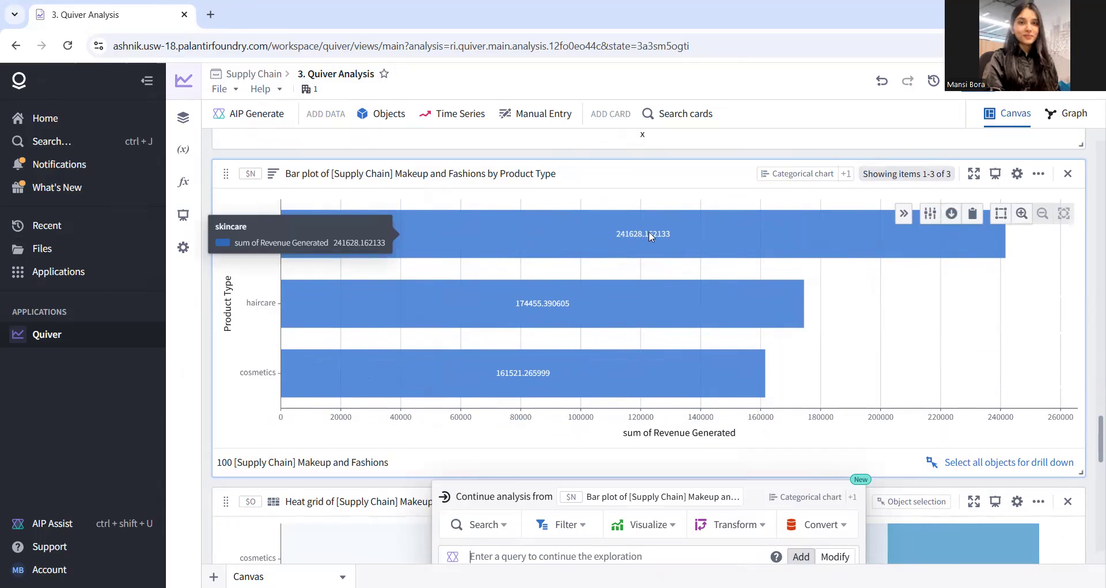
mouse_move(507, 390)
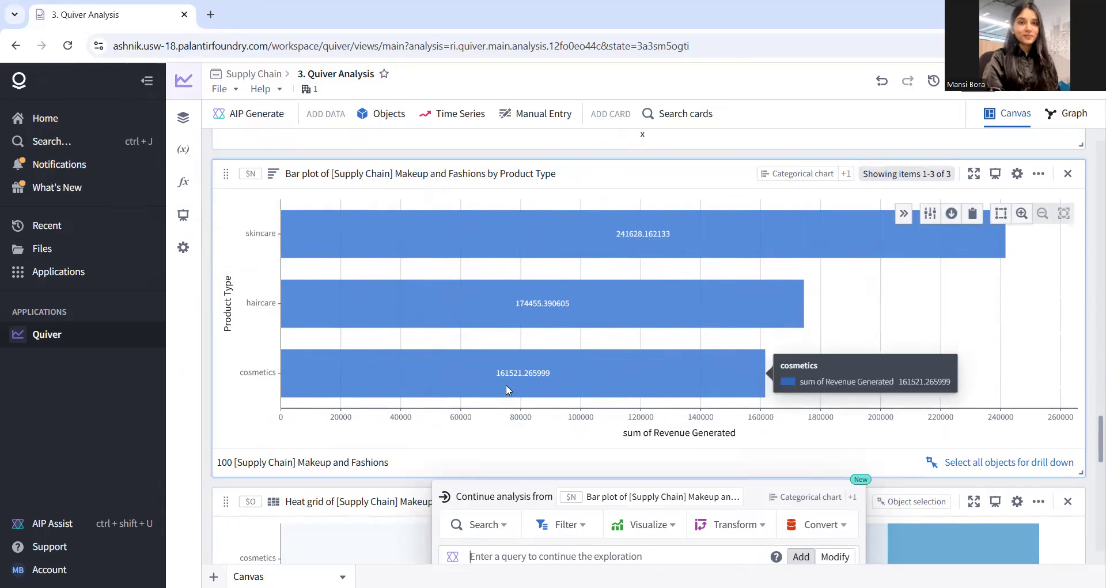
Examine the heat grid by Location and Product Type, checking skincare cells across cities and cosmetics cells for Chennai and Bangalore.
scroll(507, 390, down, 6)
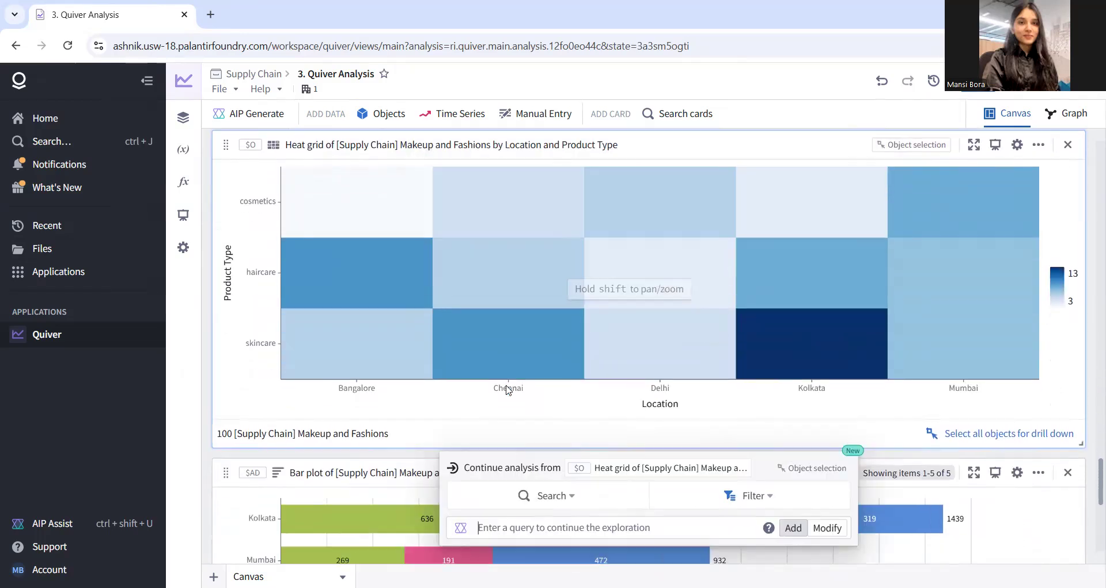
scroll(438, 403, up, 1)
mouse_move(355, 405)
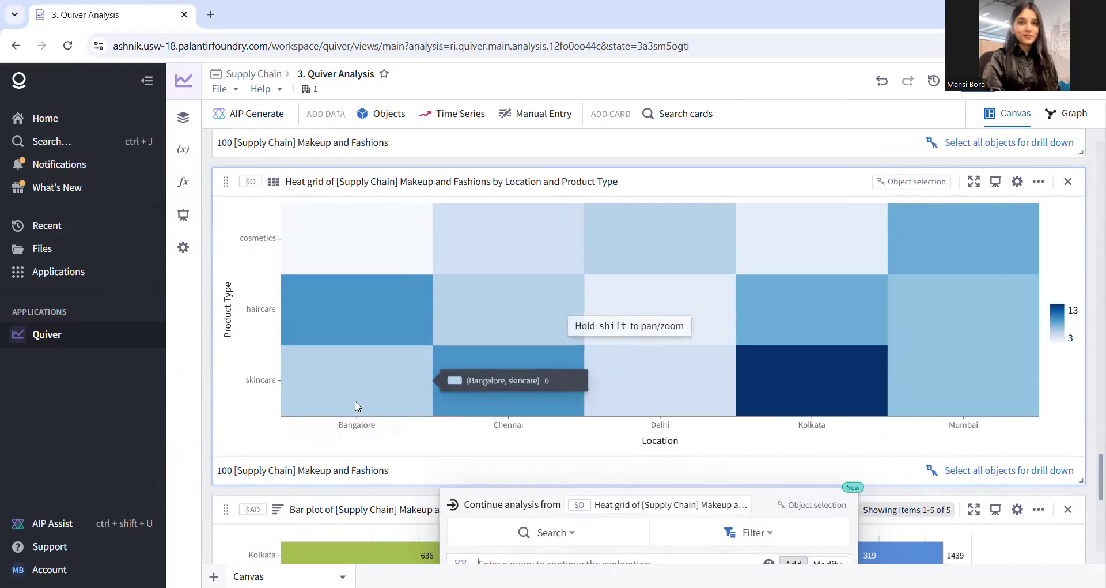
mouse_move(724, 391)
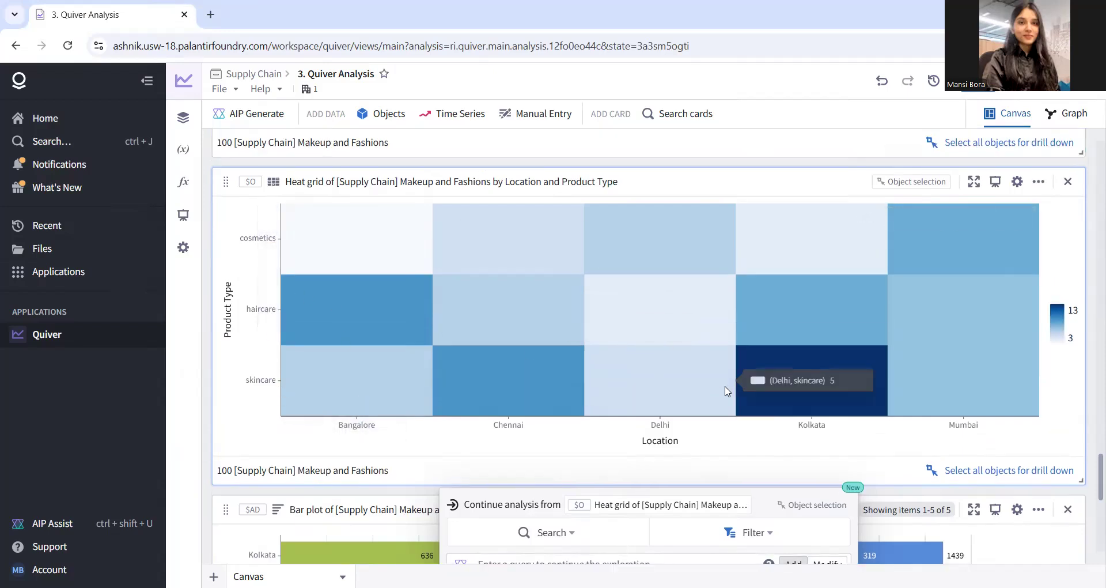
mouse_move(784, 395)
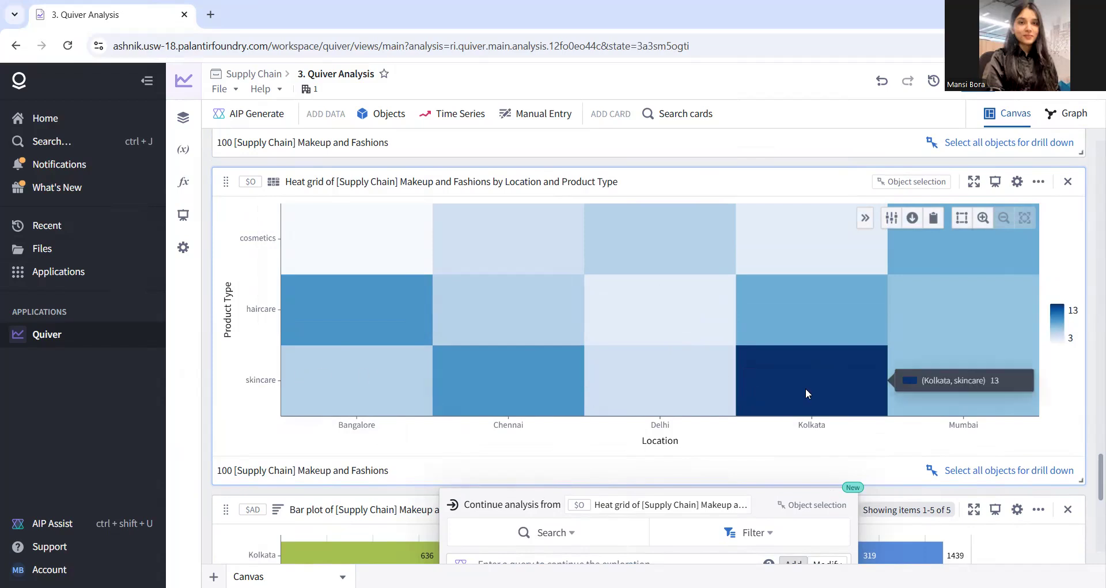
mouse_move(450, 353)
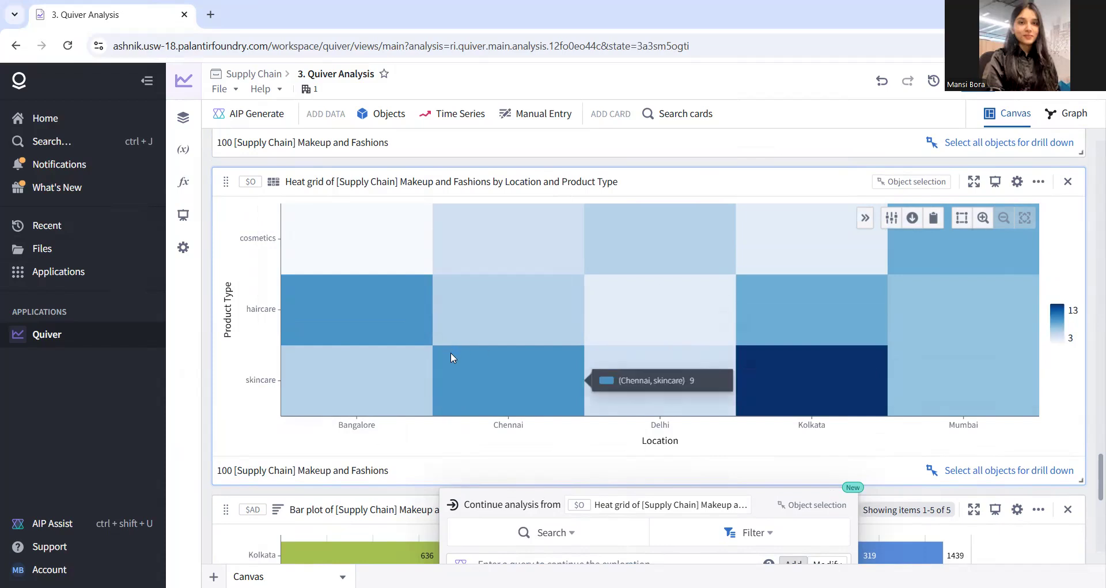
mouse_move(546, 241)
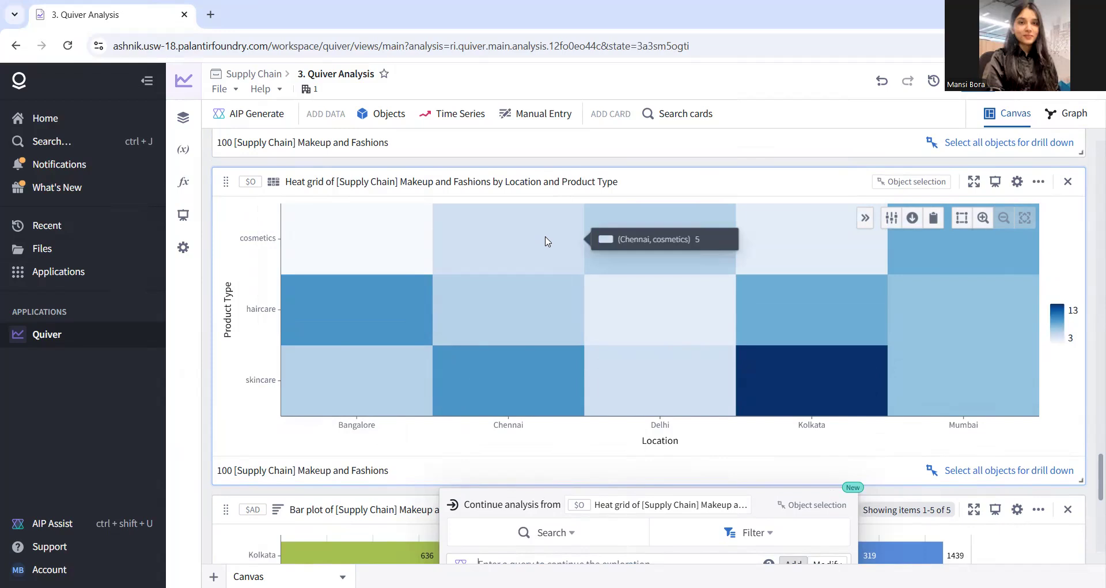
mouse_move(331, 259)
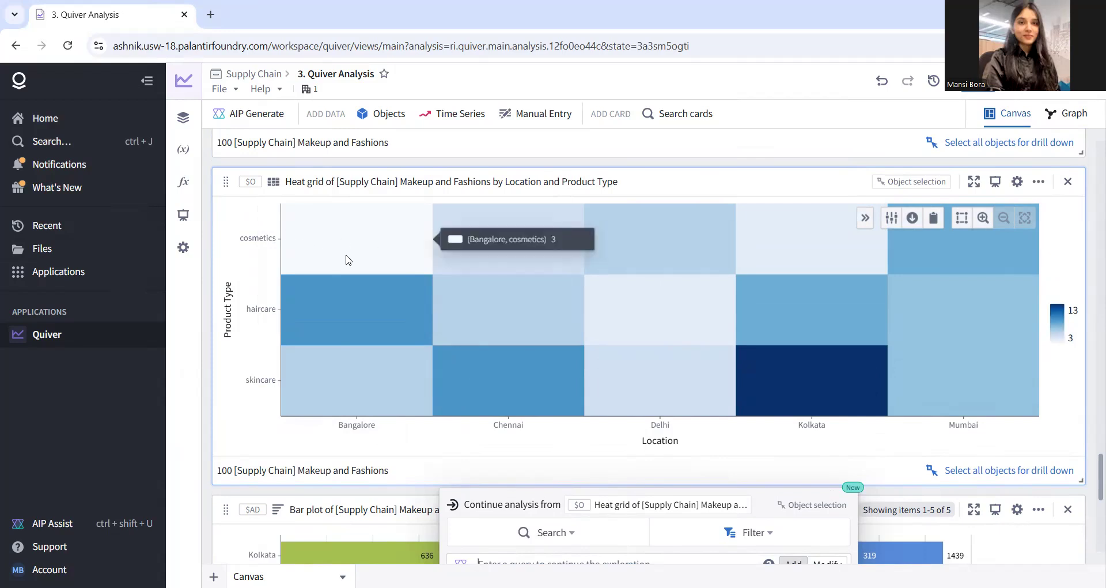
Examine the stacked bar plot of summed Stock Levels by Location, highlighting the cosmetics series.
scroll(395, 353, down, 6)
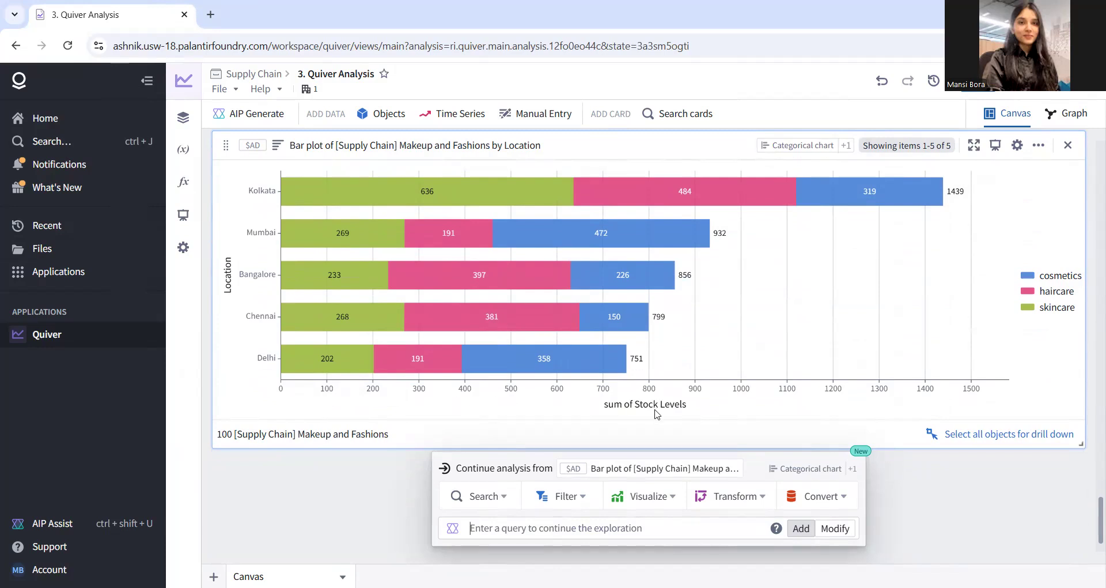
mouse_move(704, 234)
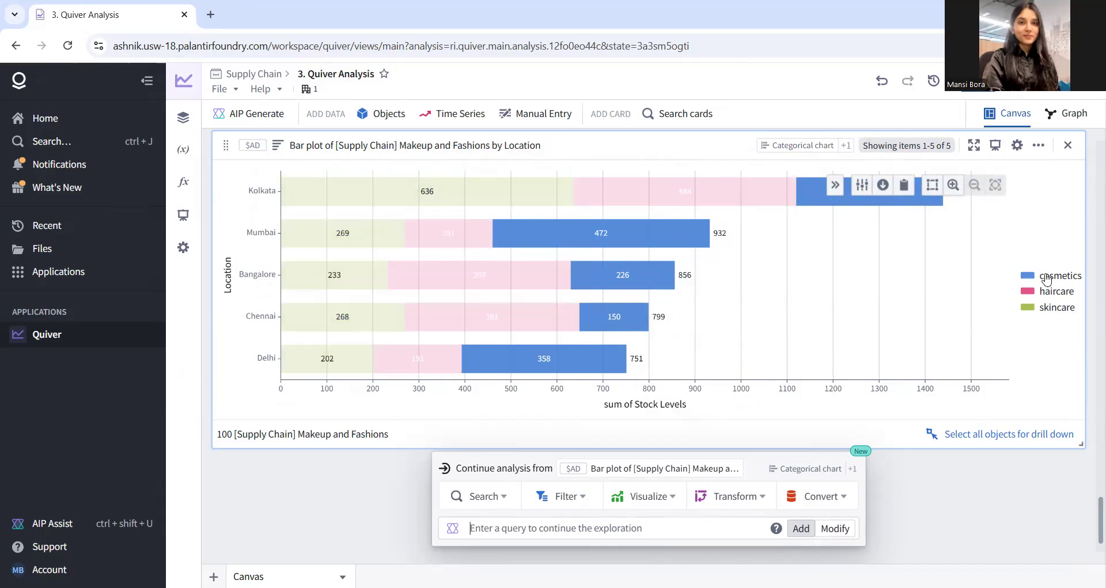
scroll(535, 388, down, 1)
Return to the Supply Chain project files and open the module "4. Supply Chain Makeup And Fashion".
scroll(536, 388, up, 6)
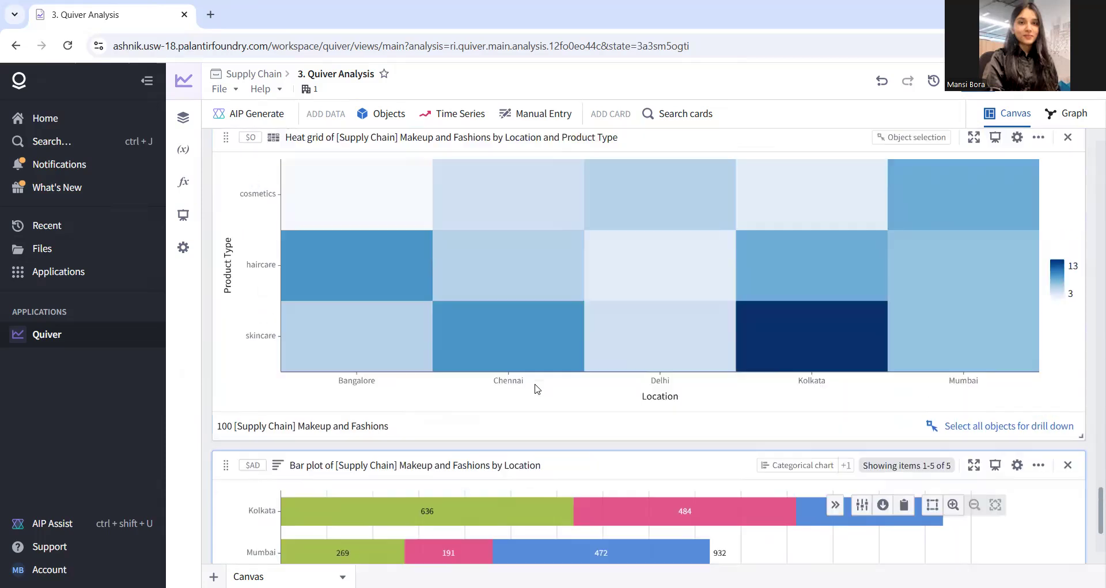
scroll(535, 387, up, 15)
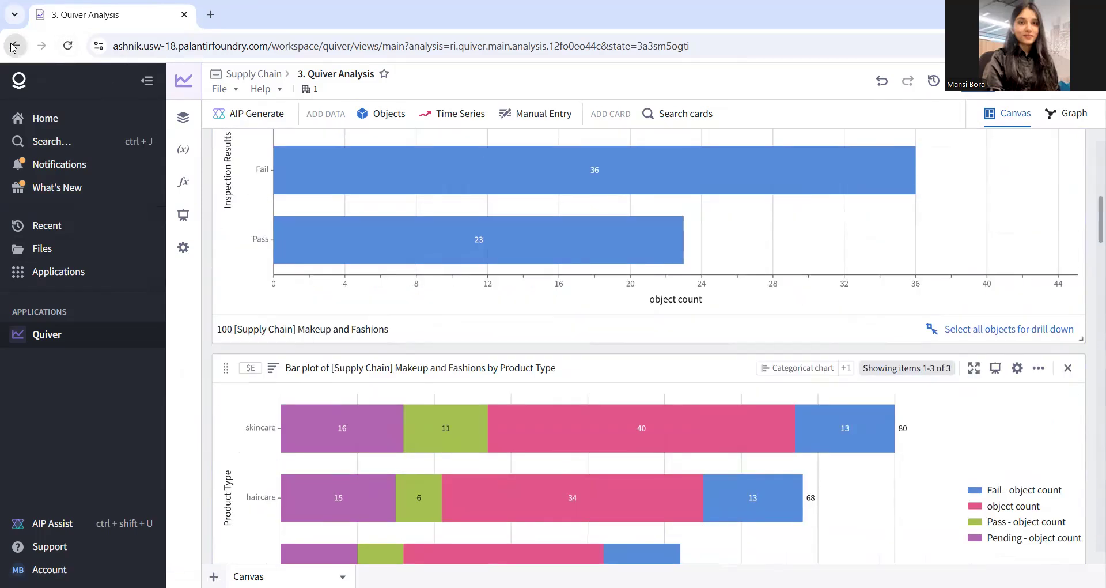
click(14, 46)
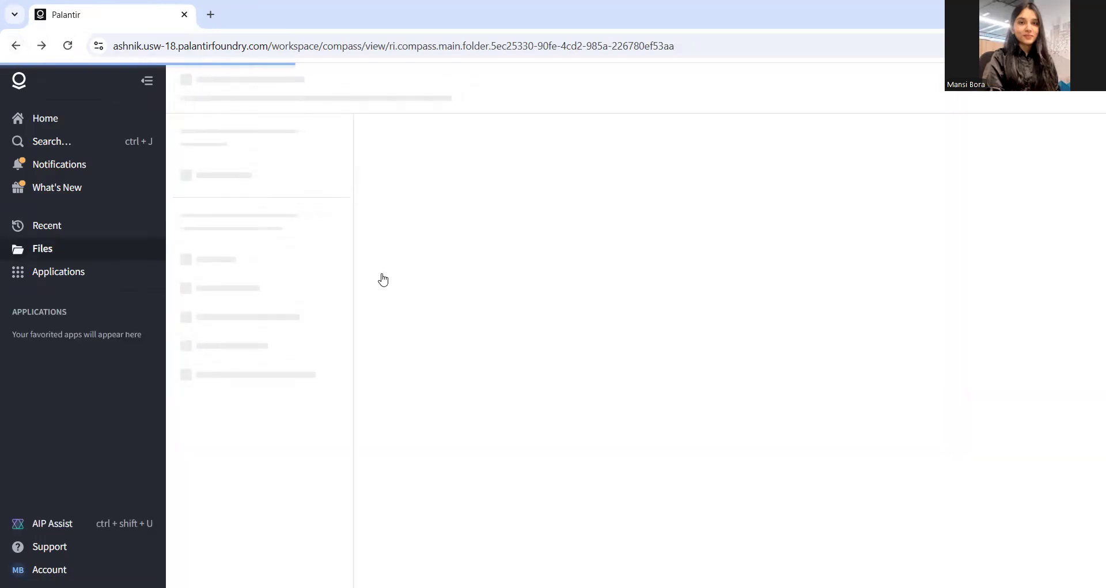
click(441, 262)
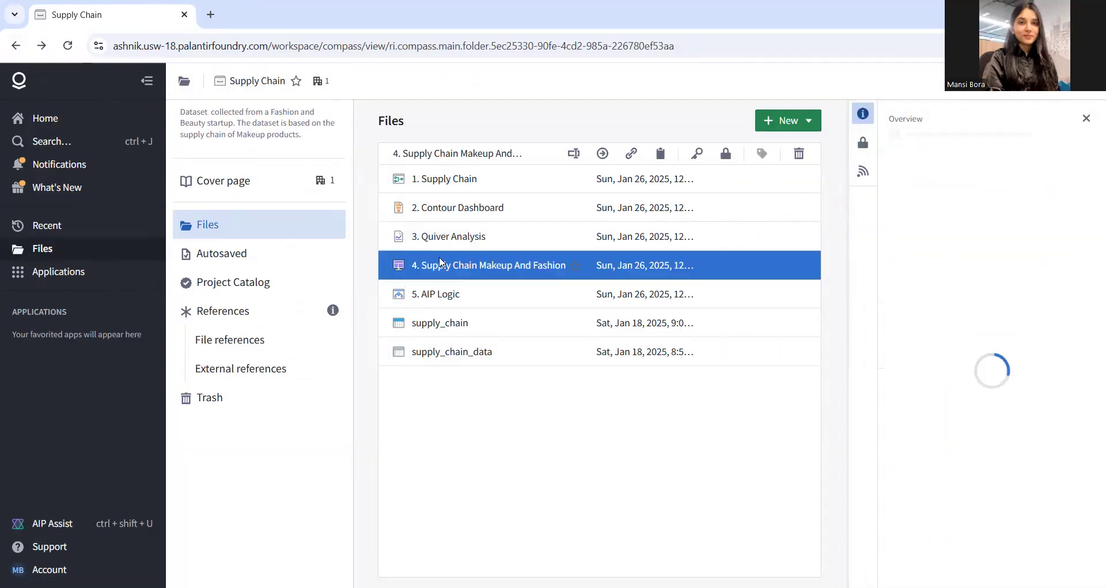
right_click(441, 262)
mouse_move(533, 294)
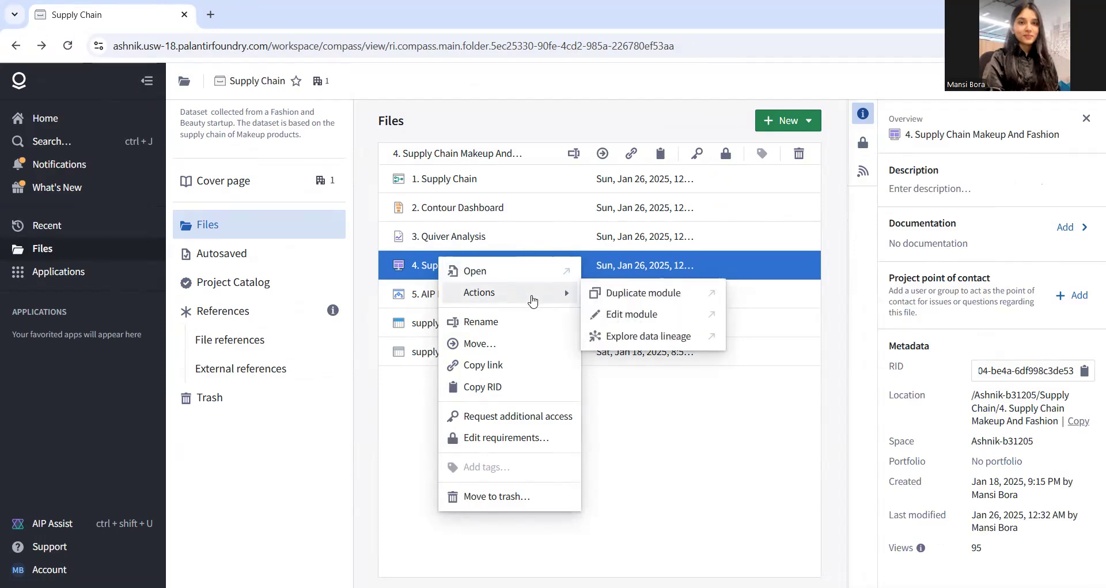
click(495, 274)
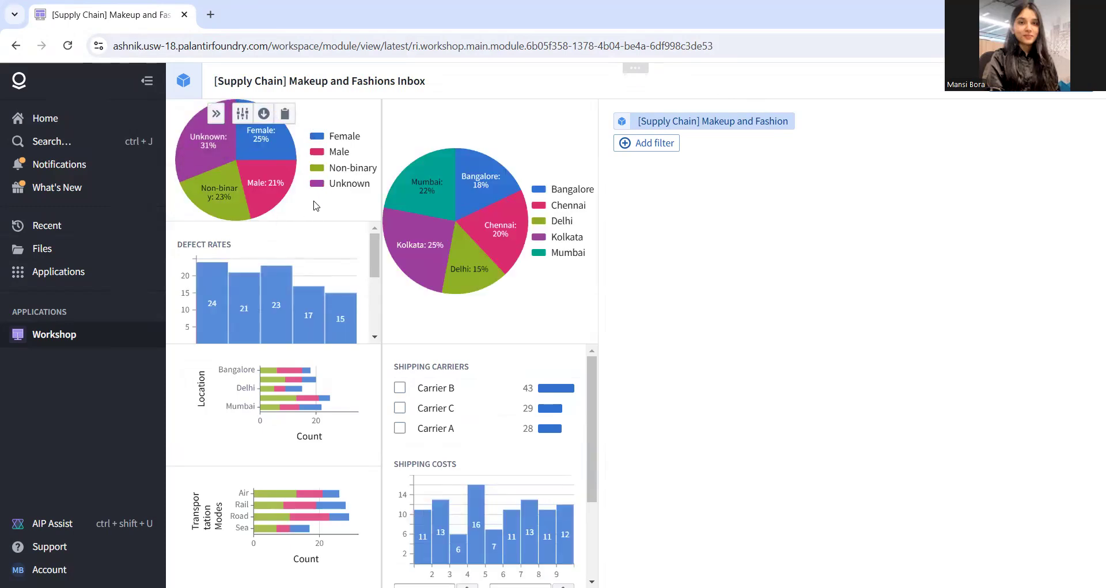
Examine the individual slices of the gender pie chart and the bars of the Defect Rates histogram.
mouse_move(222, 148)
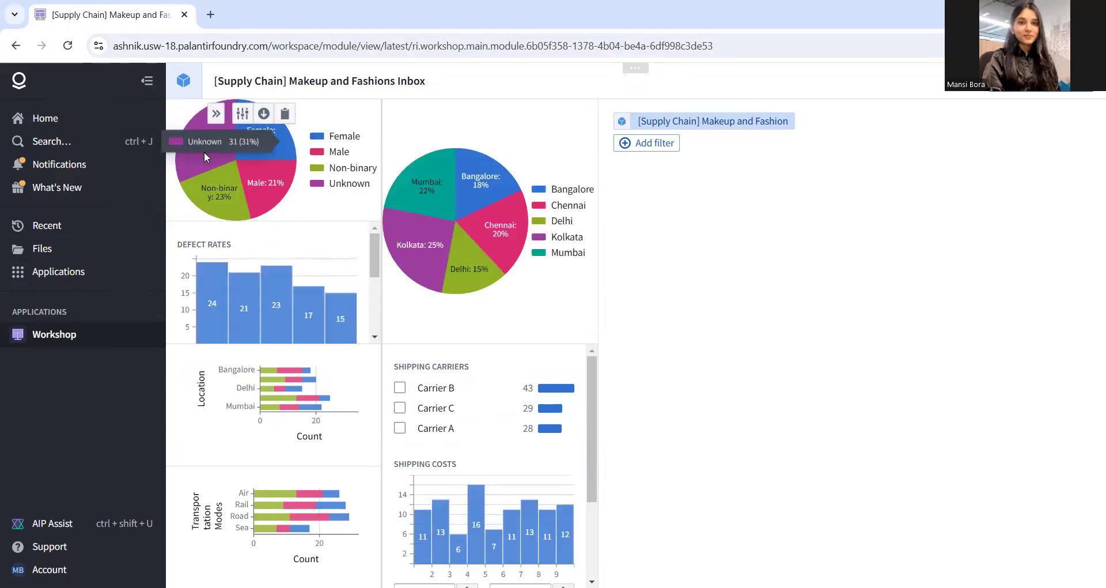
mouse_move(218, 188)
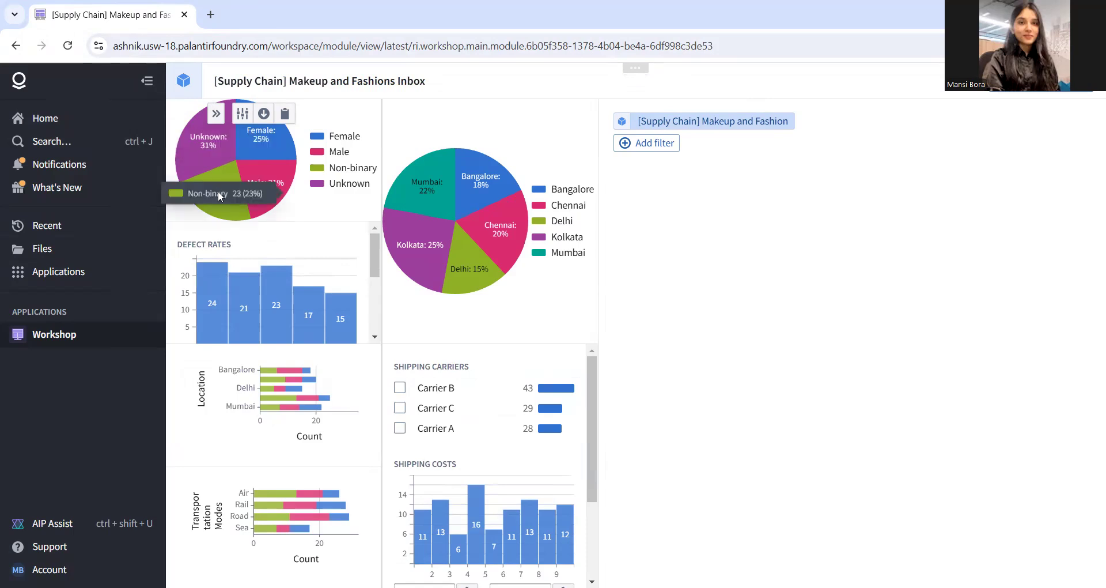
mouse_move(282, 175)
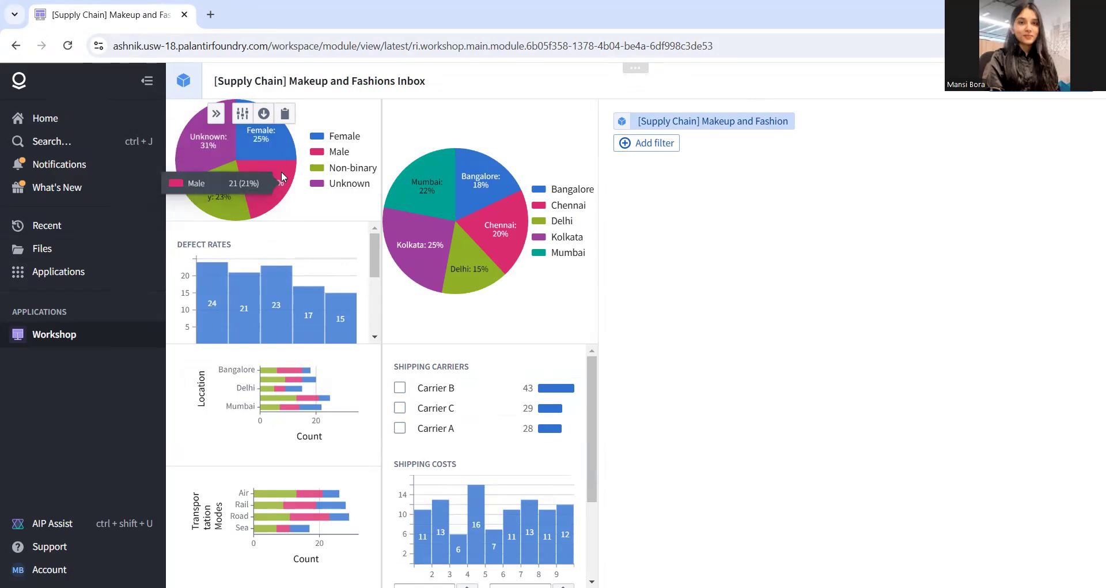
mouse_move(276, 140)
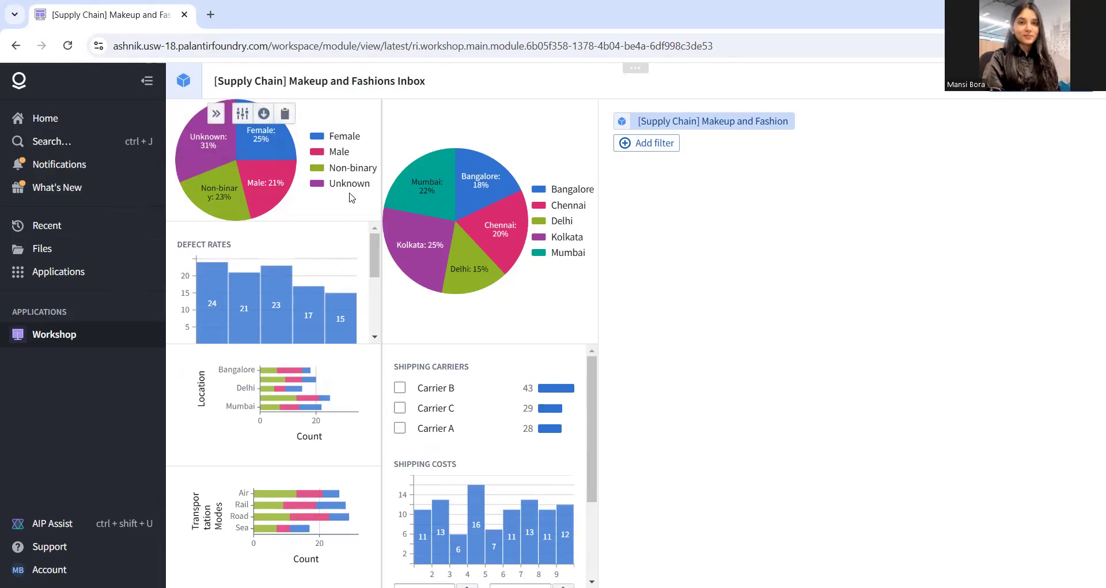
scroll(333, 273, down, 2)
scroll(333, 274, up, 2)
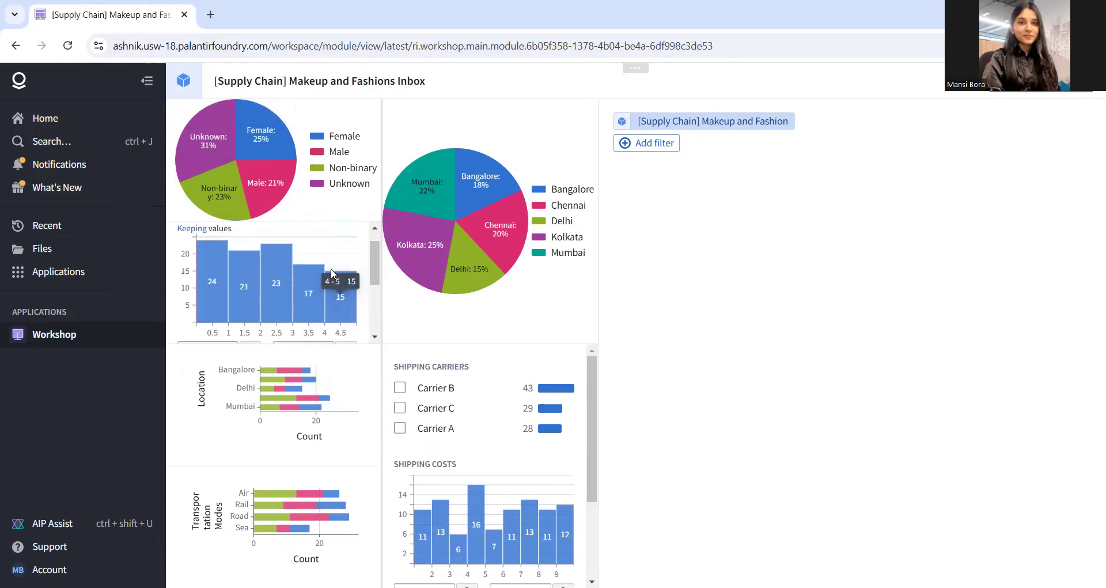
scroll(331, 269, down, 1)
scroll(331, 265, up, 1)
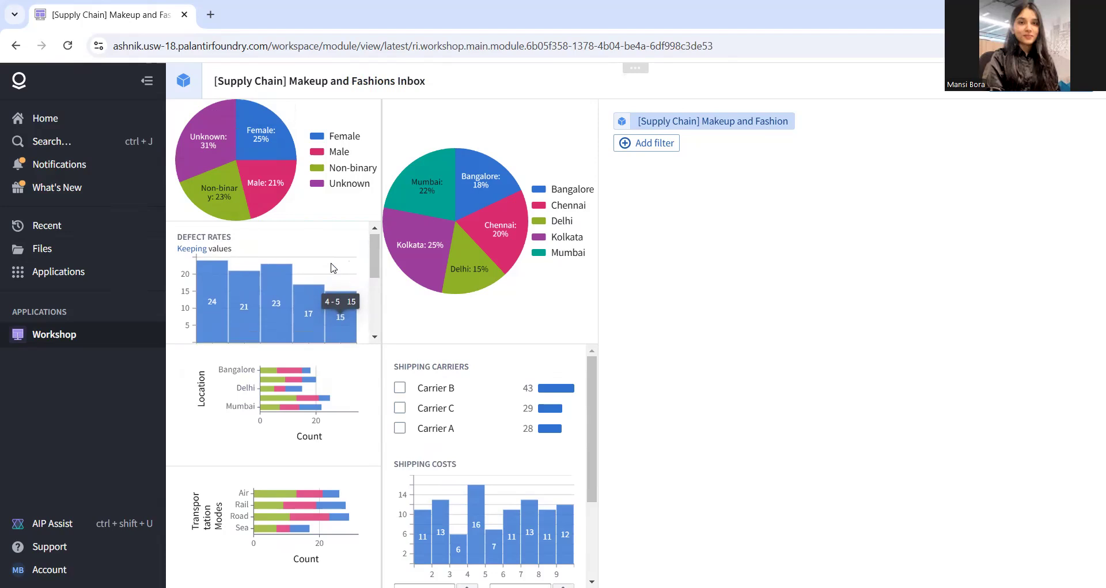
Filter the Inspection Results to Pending and check the Defect Rates histogram for that selection.
scroll(333, 268, down, 3)
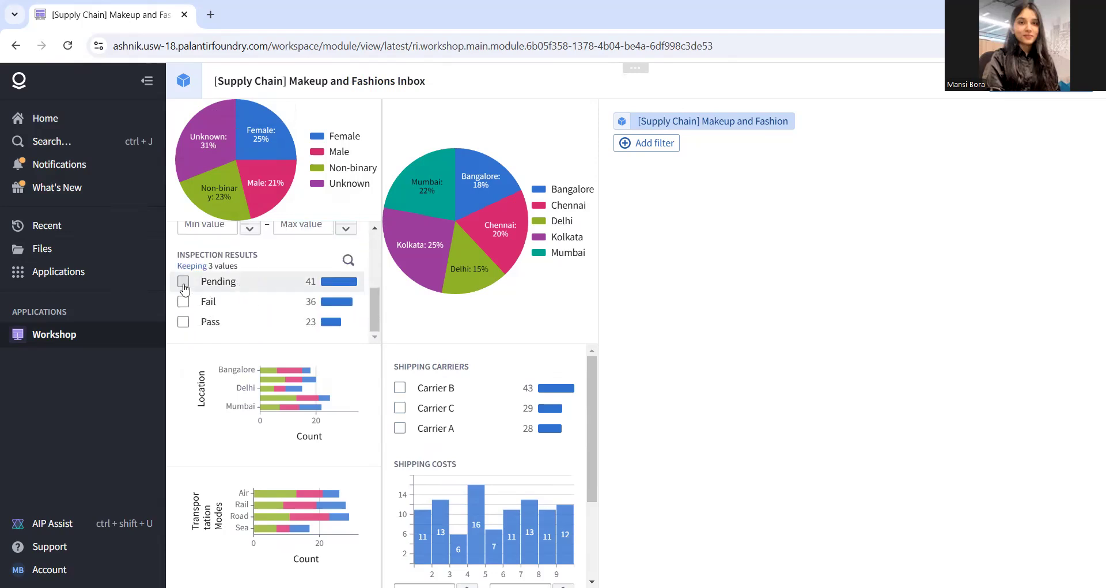
click(183, 282)
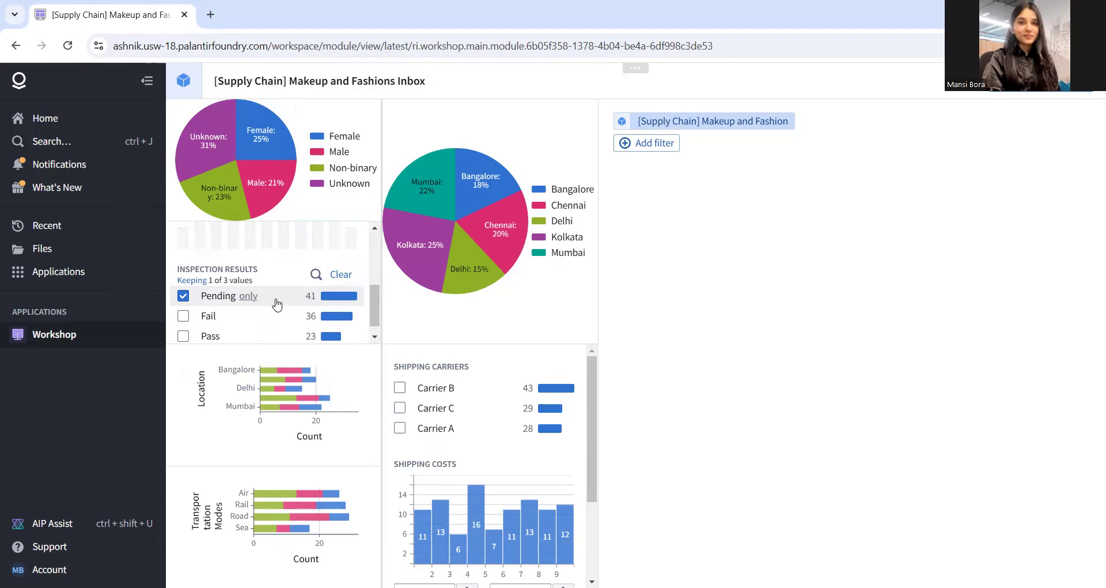
scroll(276, 302, up, 3)
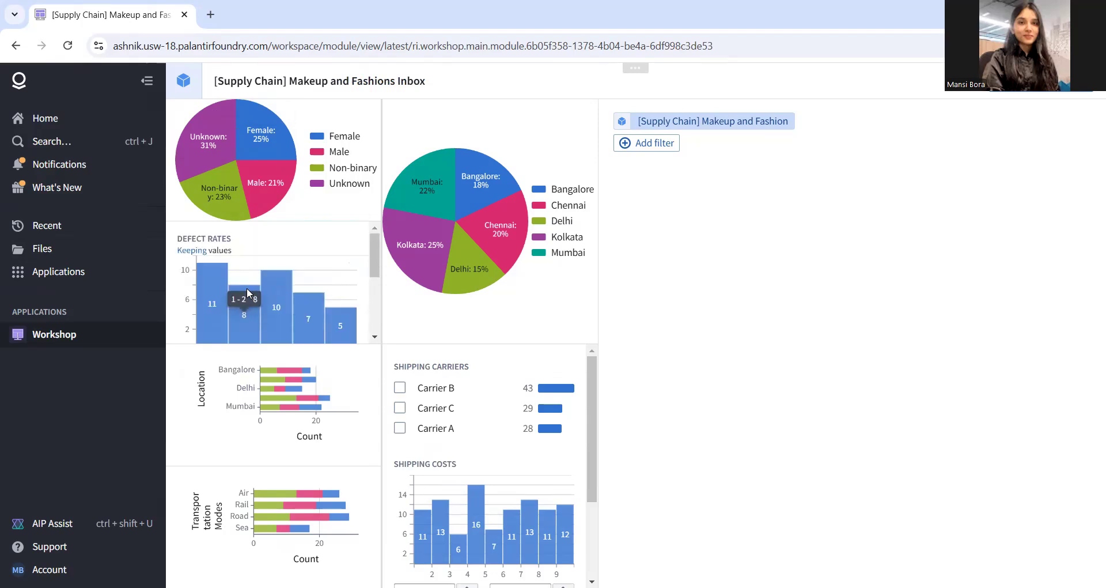
Examine the individual bars of the Defect Rates histogram for the Pending inspection results.
scroll(247, 288, down, 1)
scroll(247, 293, up, 1)
mouse_move(208, 291)
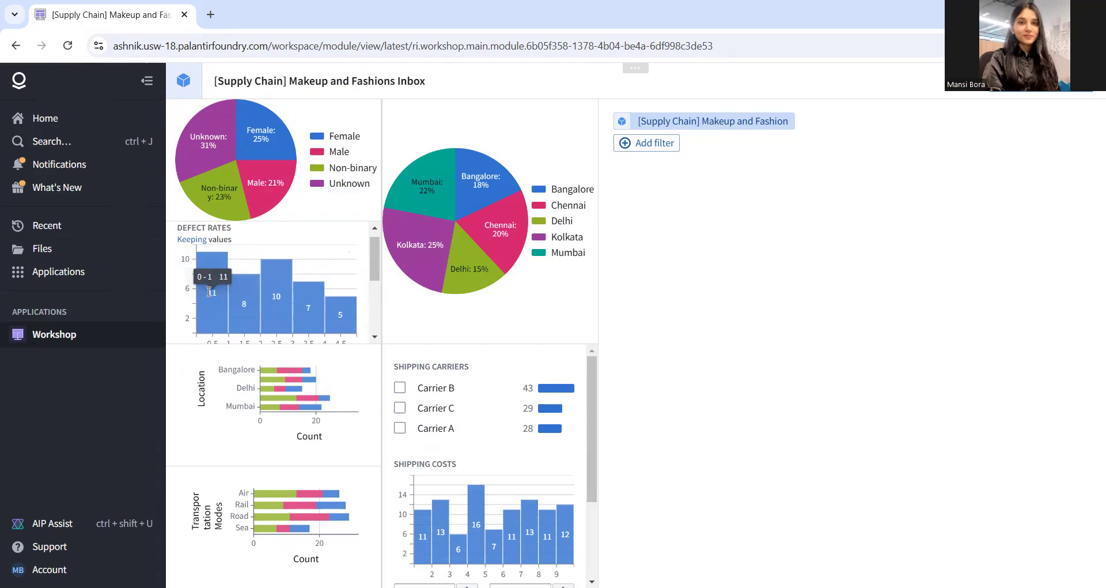
mouse_move(290, 299)
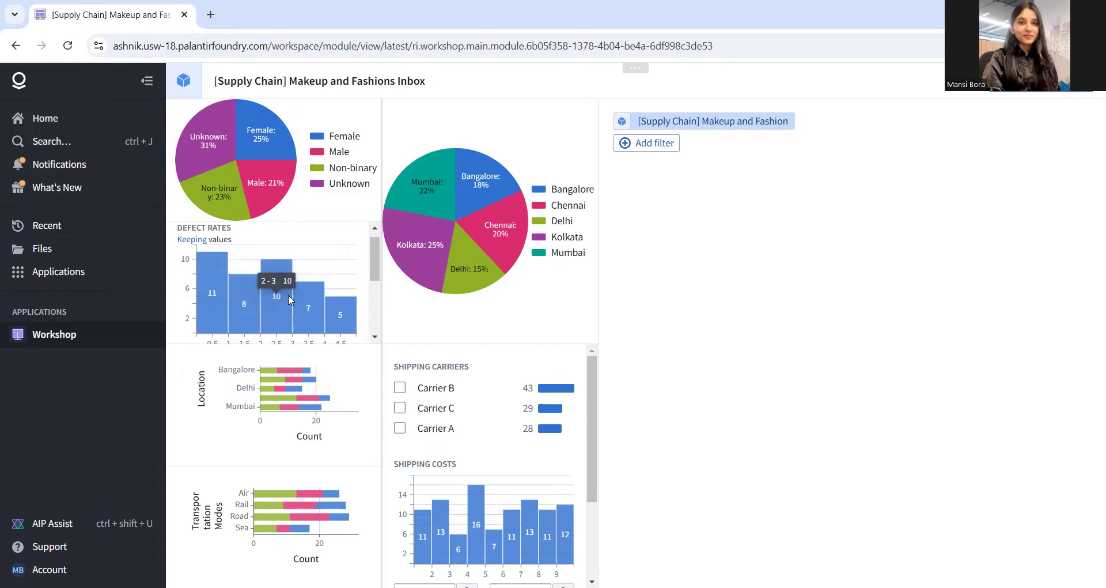
Switch the Inspection Results filter to Pass only and check the Defect Rates histogram for that selection.
scroll(282, 296, down, 2)
click(183, 285)
click(185, 286)
click(183, 326)
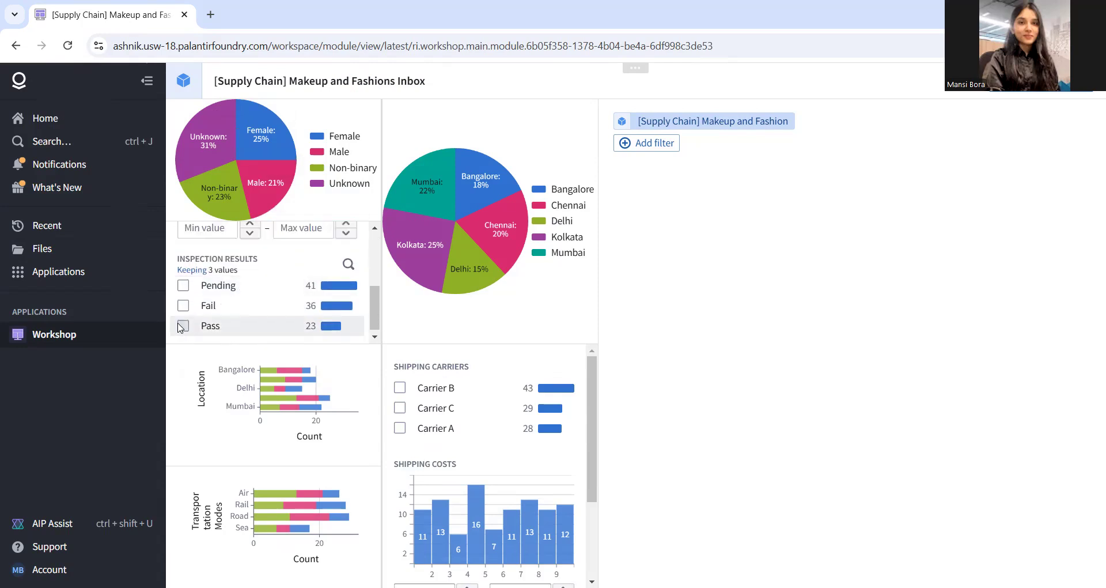
scroll(225, 325, up, 1)
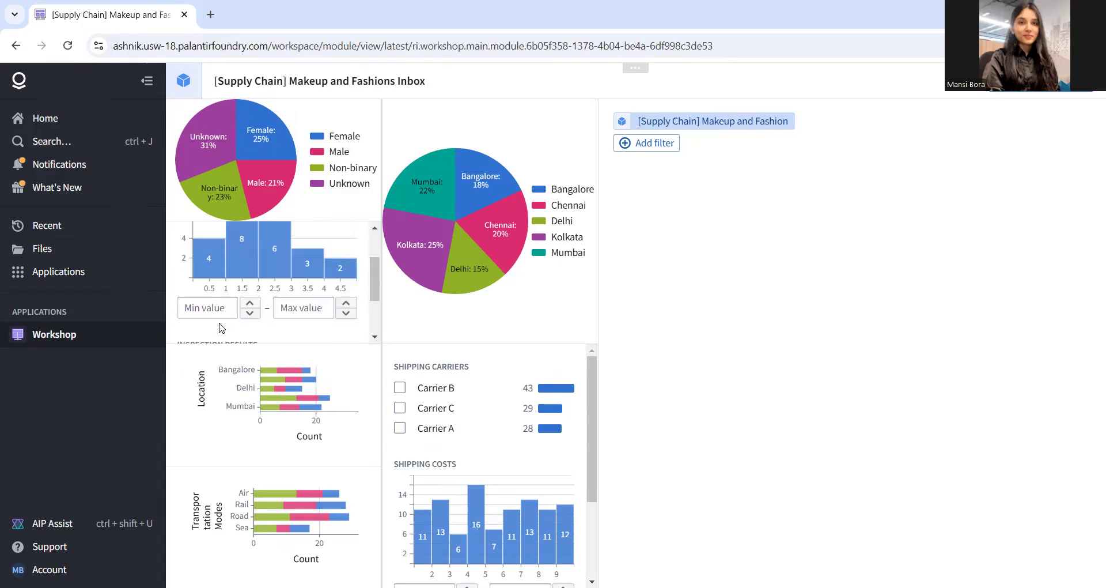
scroll(251, 264, down, 2)
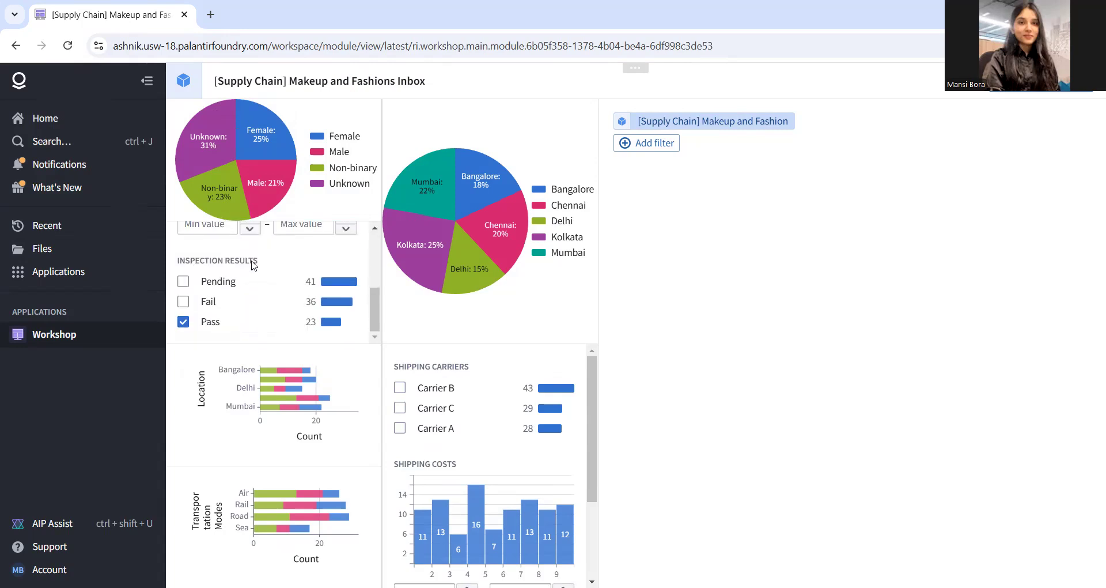
Examine the product type segments in the Location and Transportation Modes stacked bar charts.
mouse_move(277, 371)
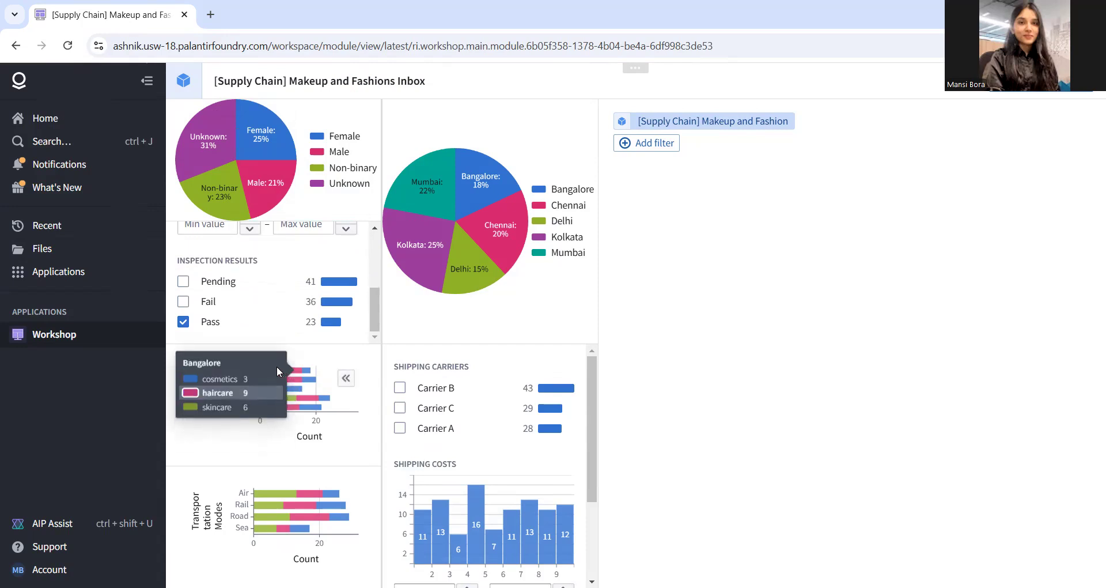
mouse_move(316, 408)
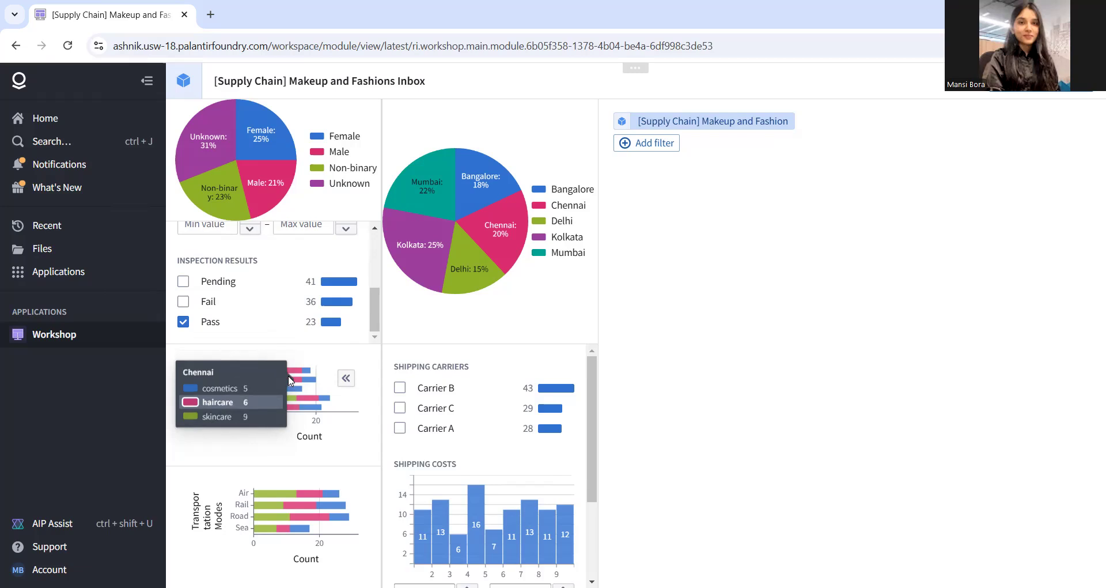
mouse_move(306, 494)
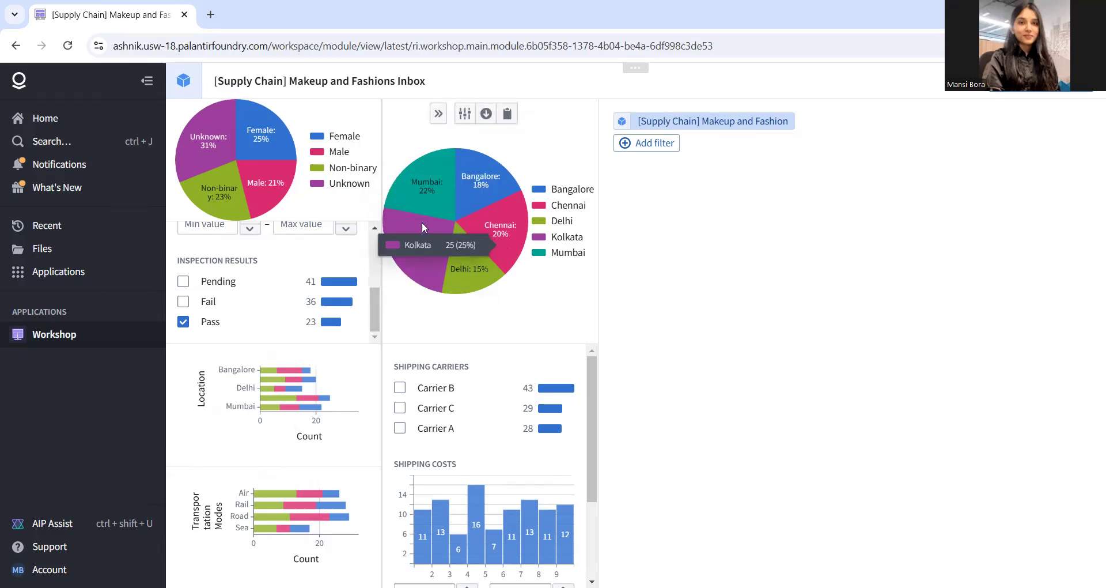
Filter the Product Type to haircare and the Shipping Carriers to Carrier A.
scroll(516, 423, down, 2)
scroll(516, 422, up, 2)
scroll(515, 422, down, 2)
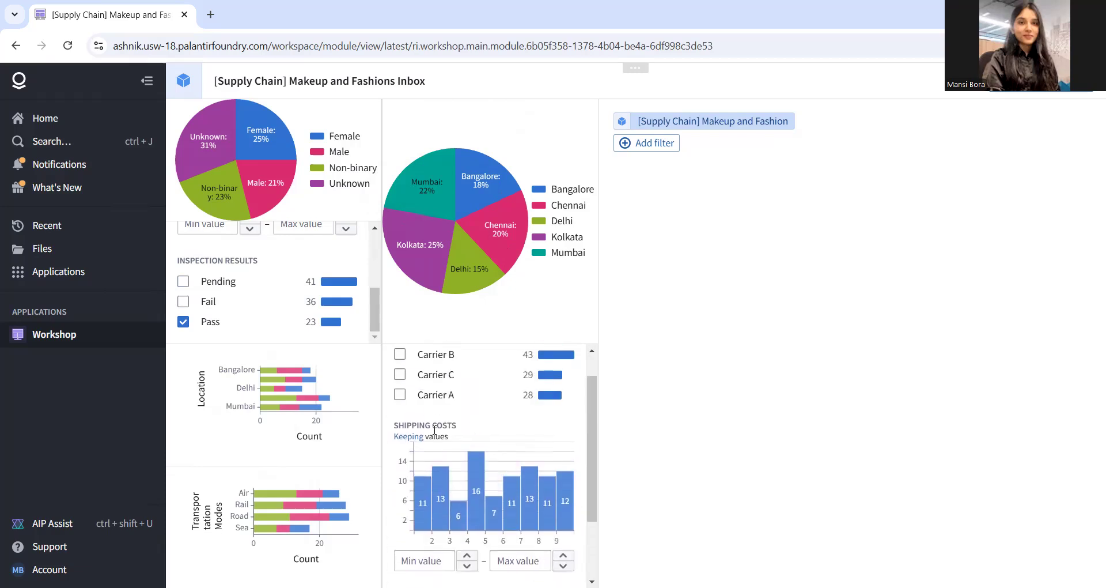
scroll(455, 472, down, 2)
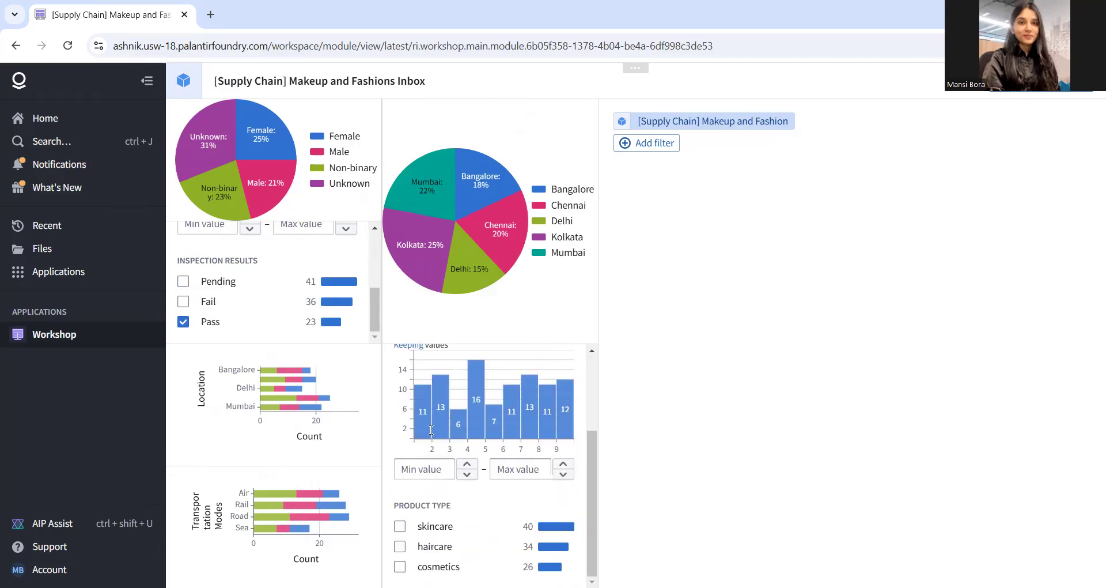
click(400, 546)
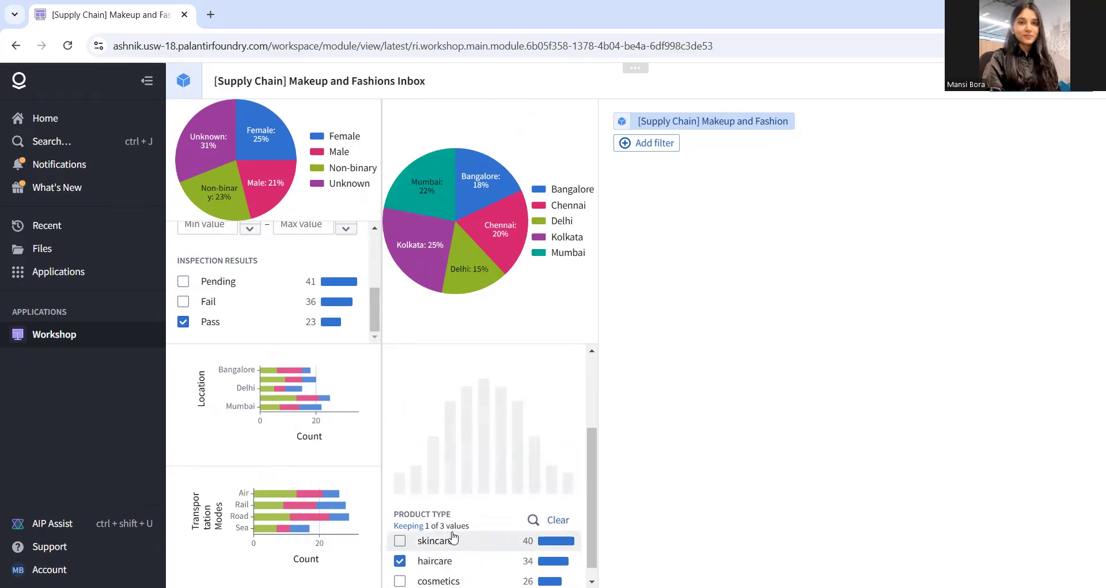
scroll(400, 409, up, 3)
click(400, 408)
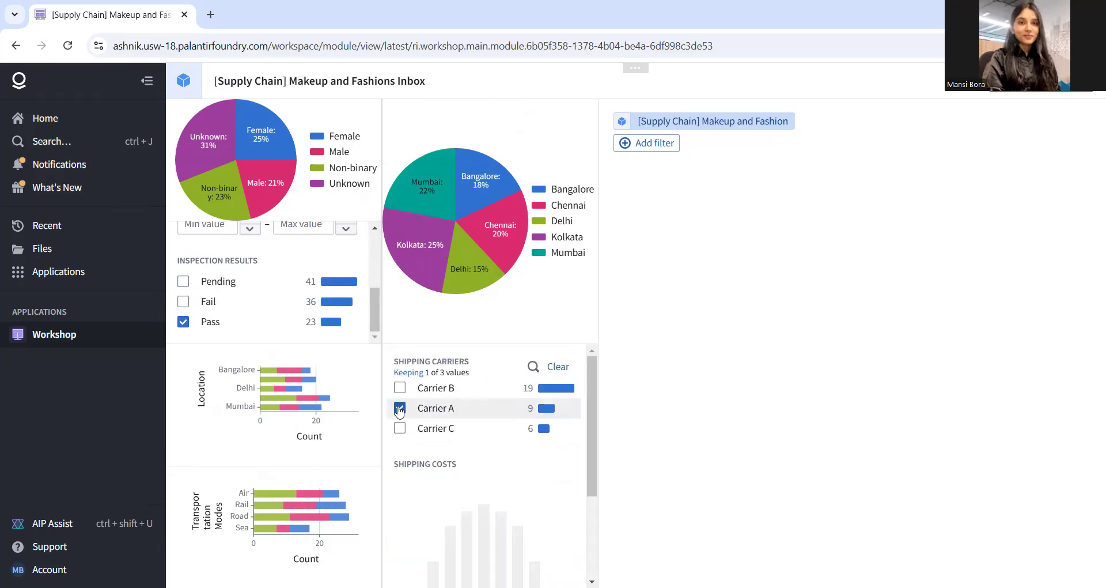
Examine the Shipping Costs histogram for haircare products shipped by Carrier A.
scroll(454, 439, down, 1)
scroll(443, 439, down, 3)
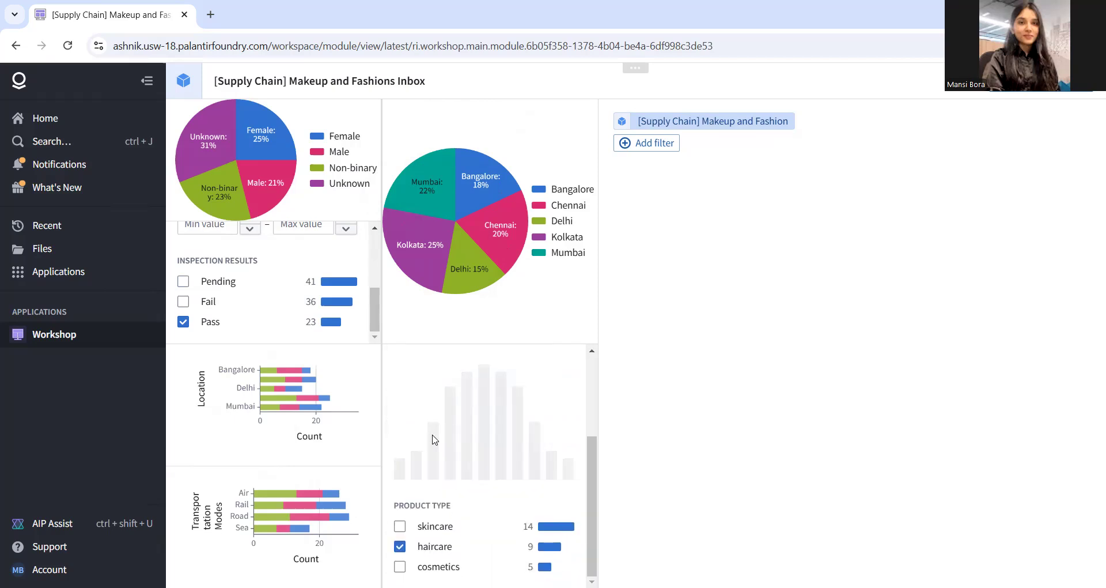
scroll(434, 441, up, 4)
scroll(433, 441, down, 3)
mouse_move(418, 451)
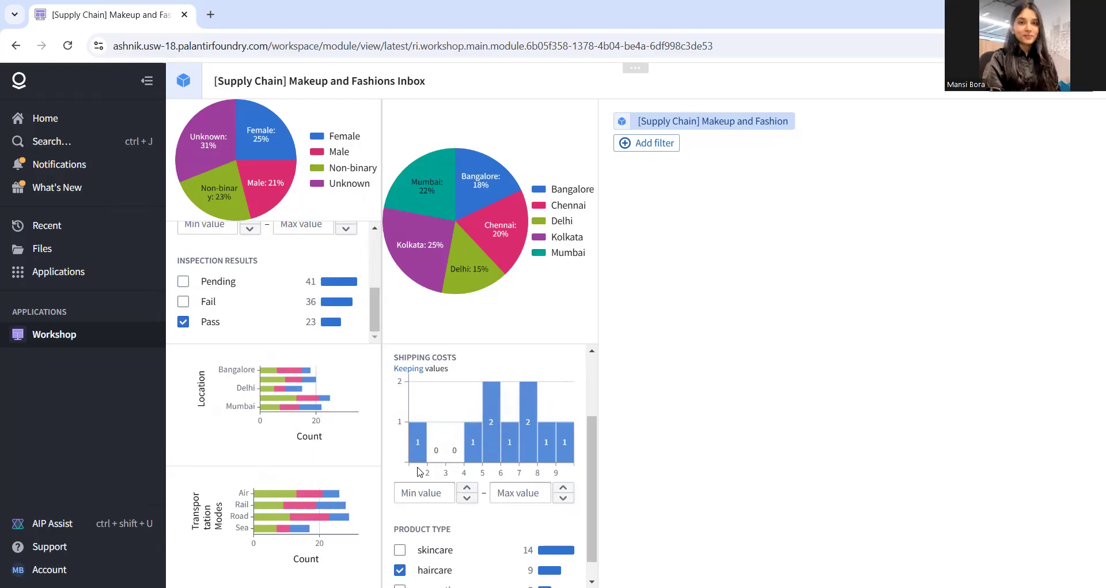
Clear the haircare product type filter and review the shipping filters with only Carrier A kept.
scroll(449, 518, down, 1)
click(401, 547)
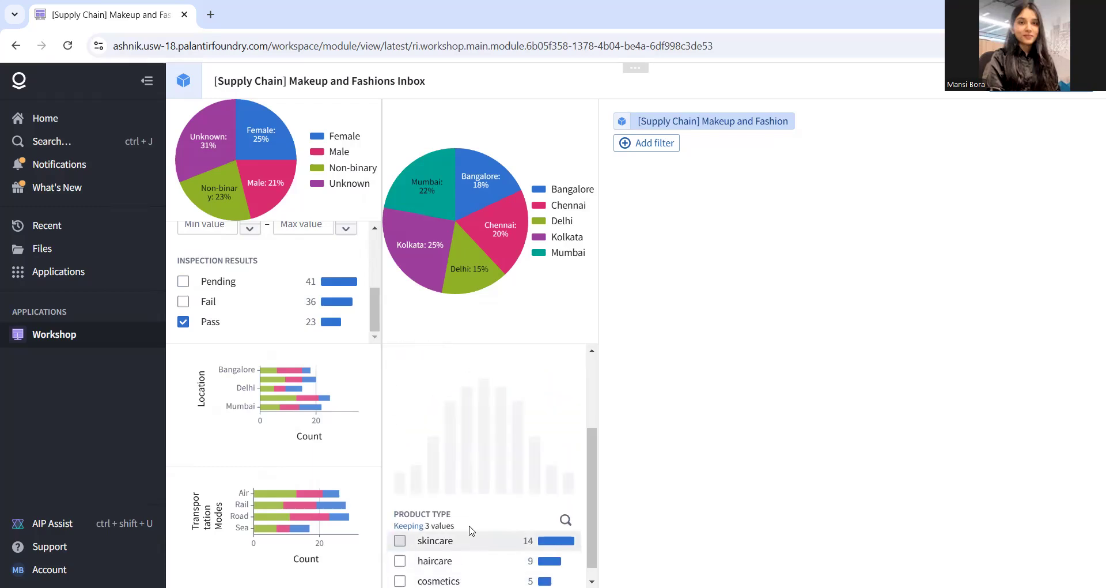
scroll(510, 512, up, 3)
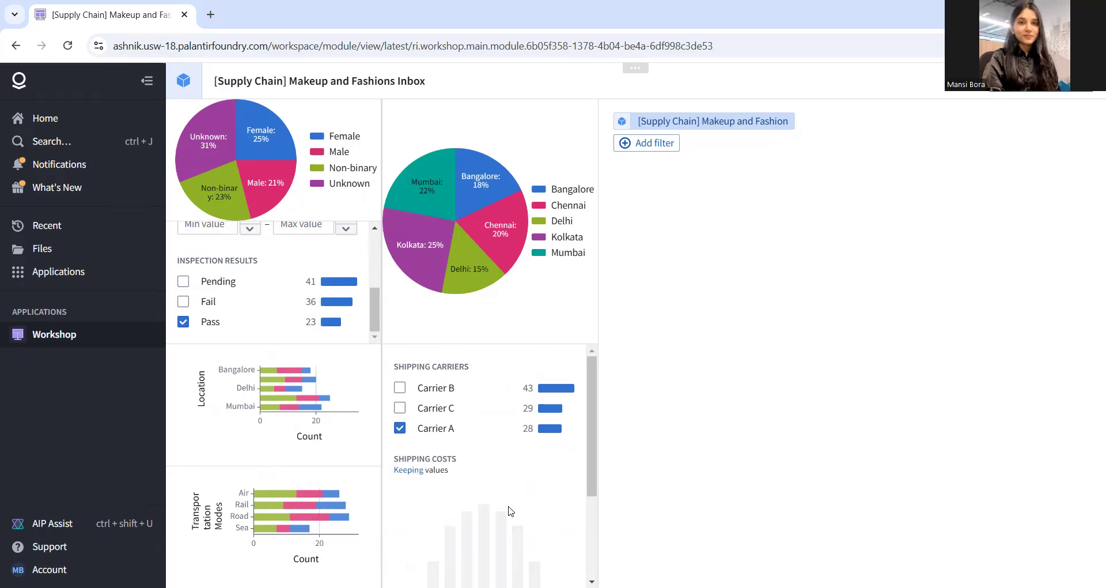
Add a Location filter keeping Mumbai to the object set and clear the Pass selection in Inspection Results.
click(653, 145)
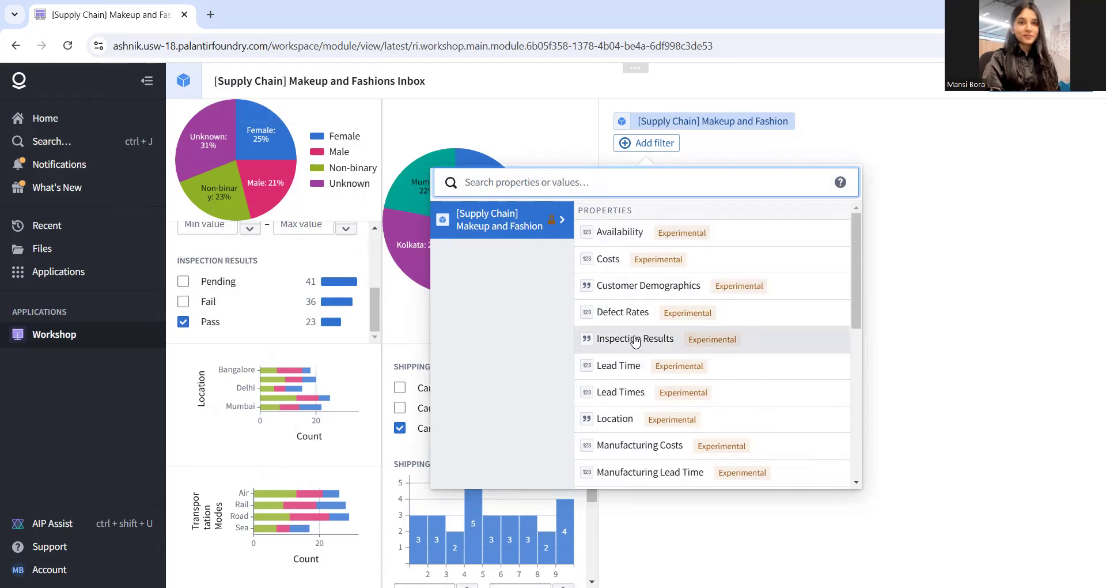
scroll(635, 341, down, 3)
click(610, 245)
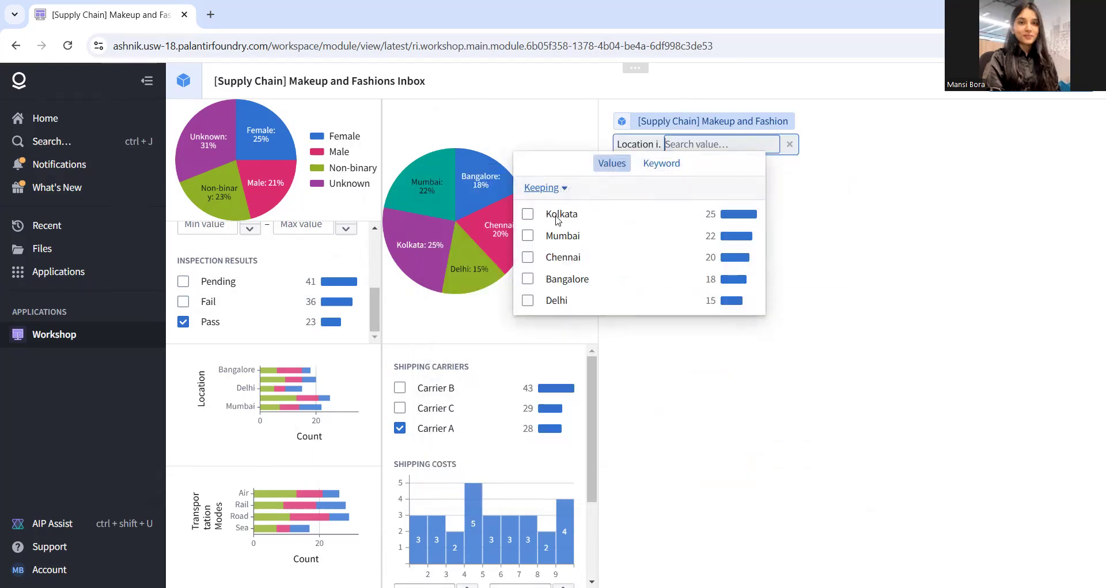
click(528, 235)
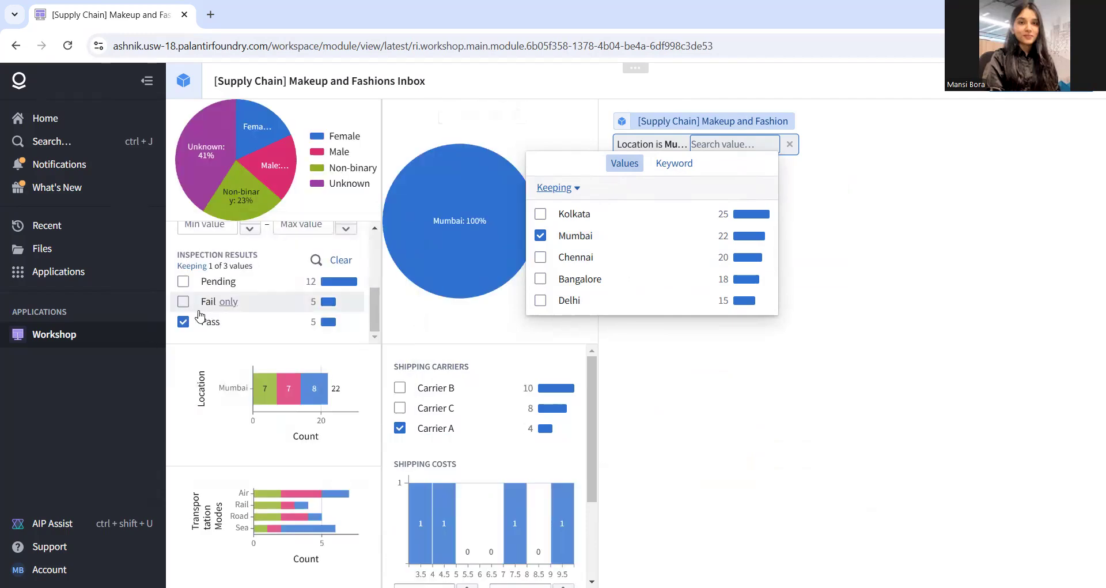
click(201, 319)
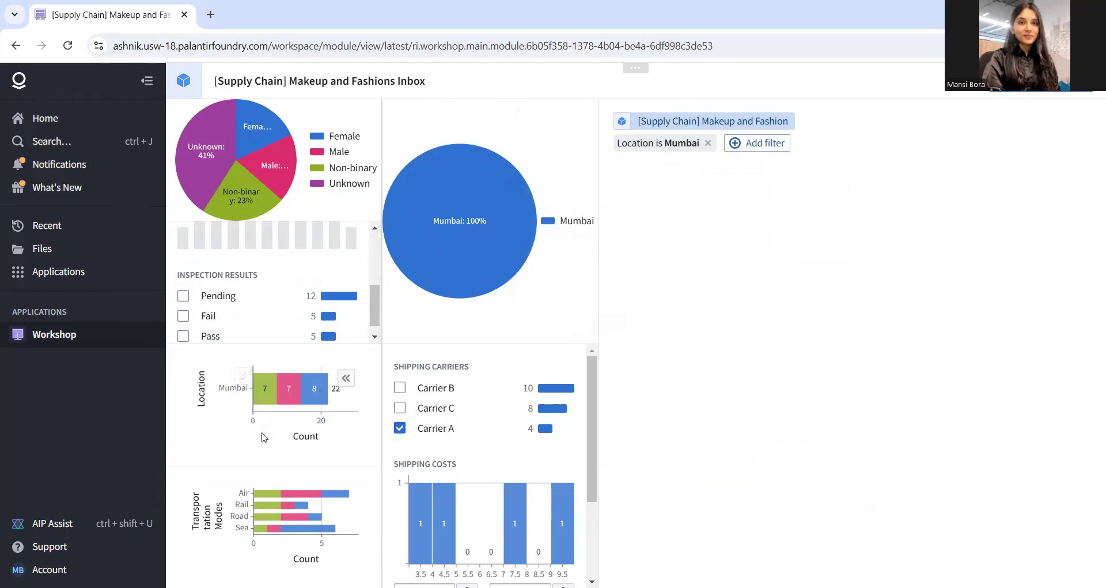
Examine the Location and Transportation Modes charts for Mumbai, and remove the Location filter.
mouse_move(267, 390)
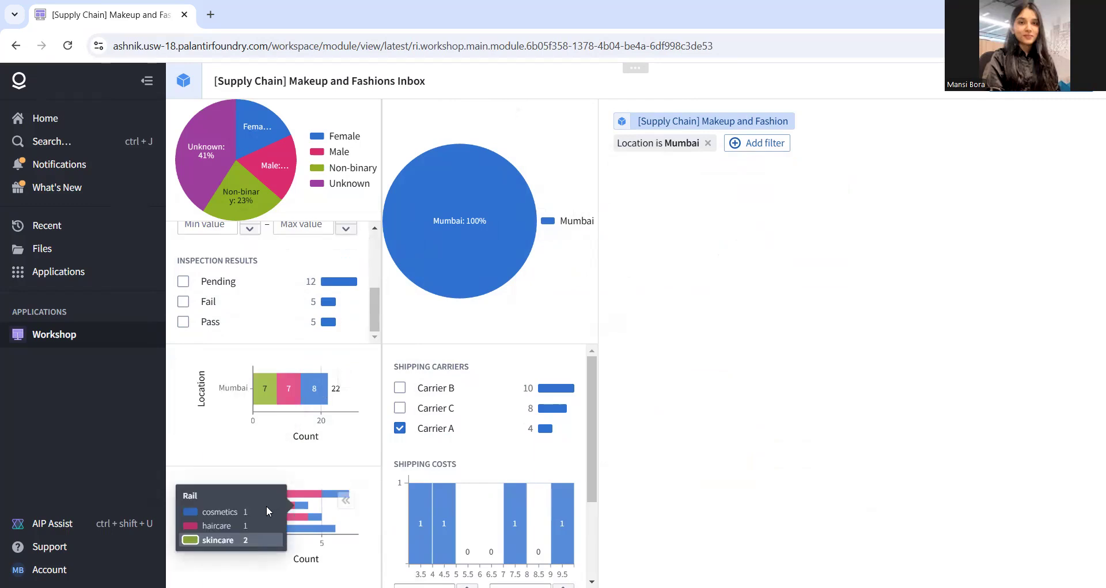
mouse_move(289, 497)
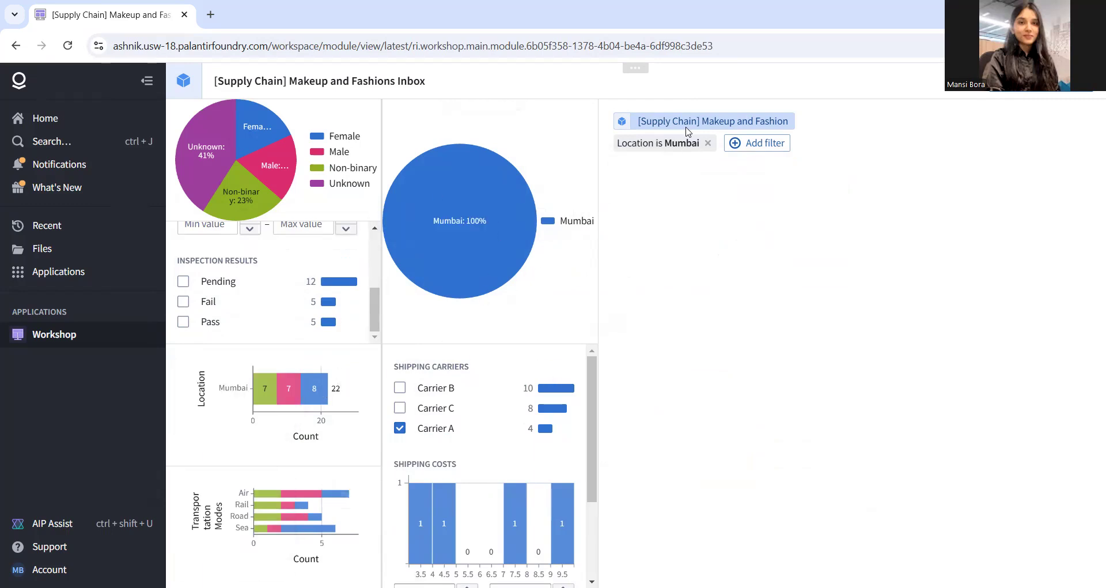
click(708, 143)
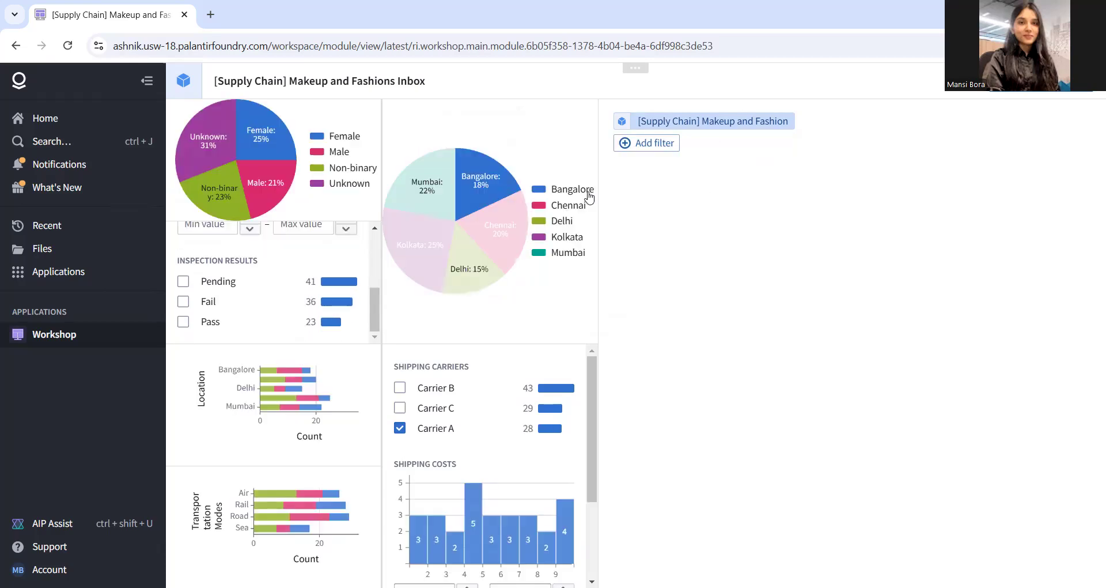
Return to the Supply Chain project files and open "5. AIP Logic".
click(14, 46)
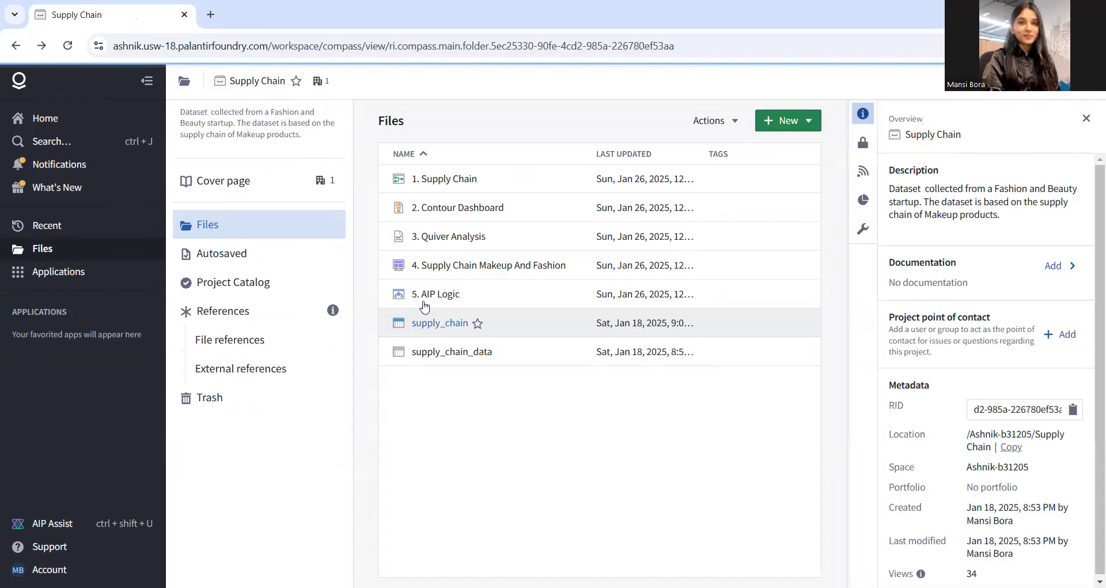
click(426, 293)
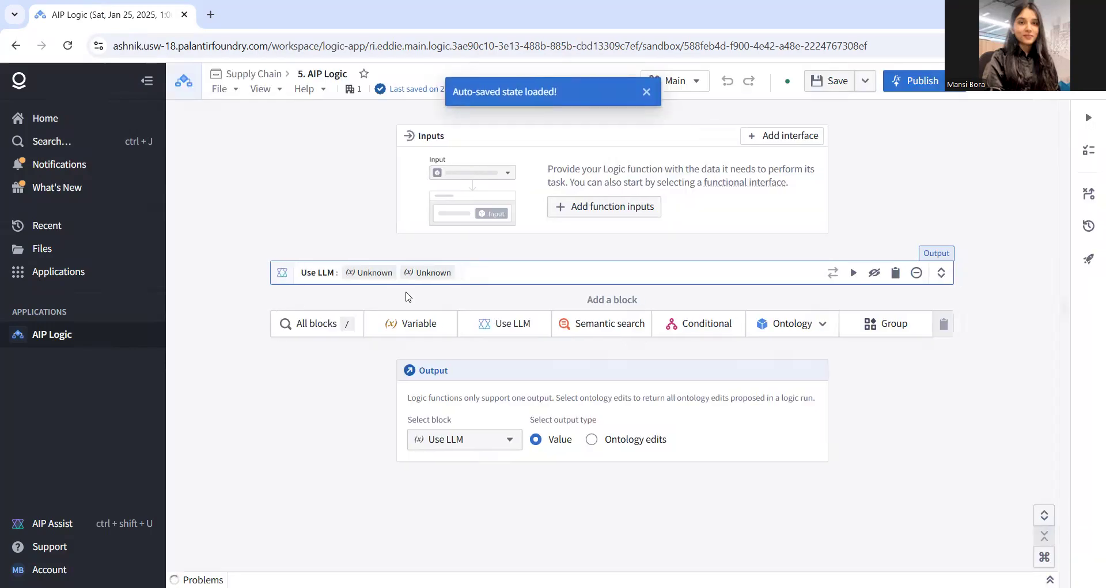
Expand the Use LLM block to review its prompt and tools, and run only that block with the existing supplier defect rate prompt.
click(853, 272)
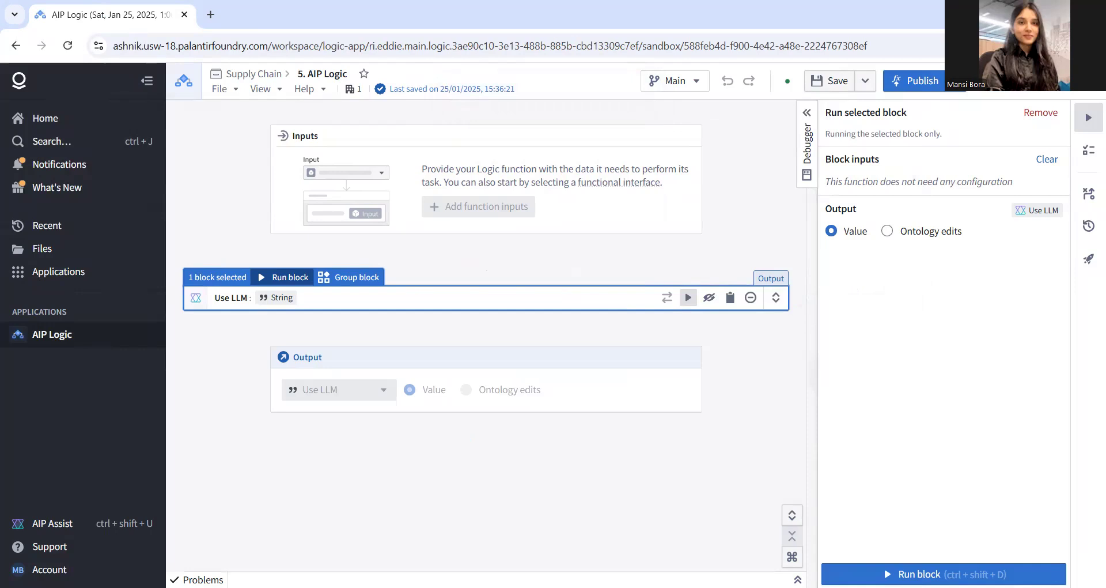
click(776, 297)
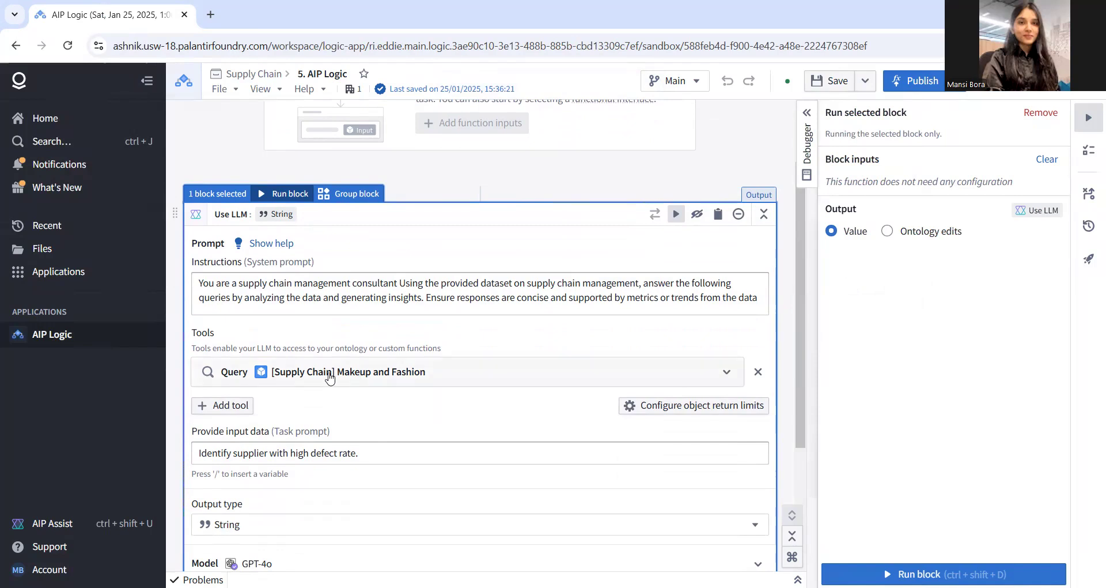
scroll(329, 371, down, 2)
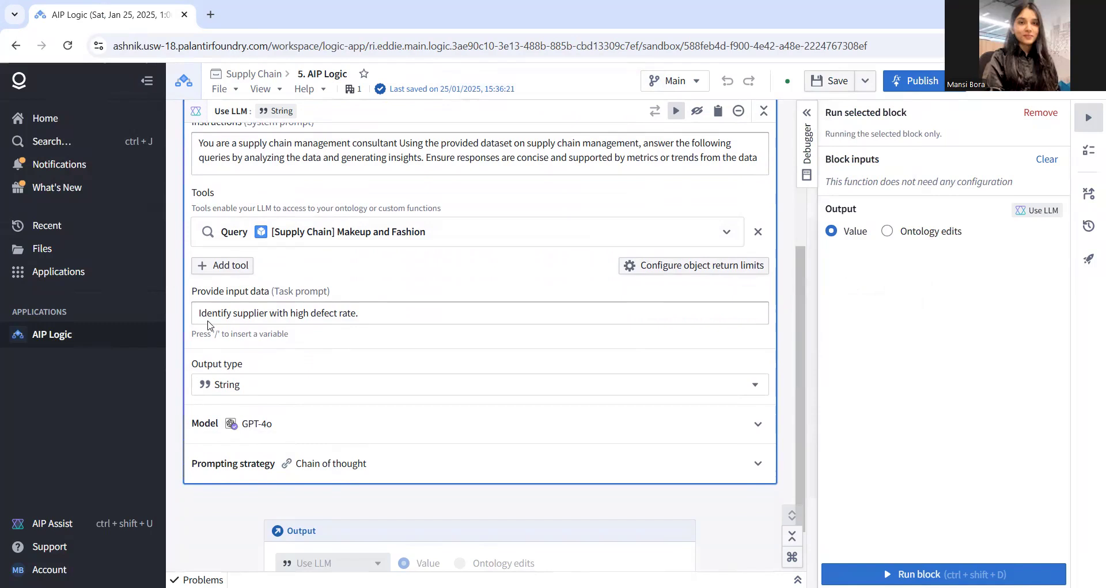
click(836, 565)
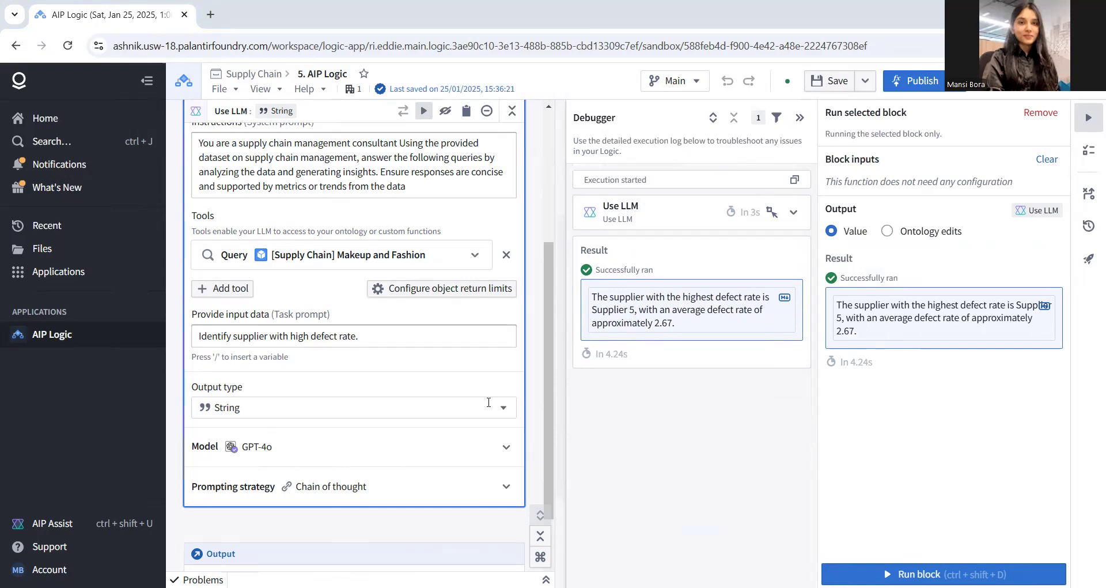
Replace the task prompt with "Which SKUs have the highest revenue generated" and run the Use LLM block.
click(353, 337)
key(ctrl+a)
key(BackSpace)
text(Which SKUs have the highest revenue generated)
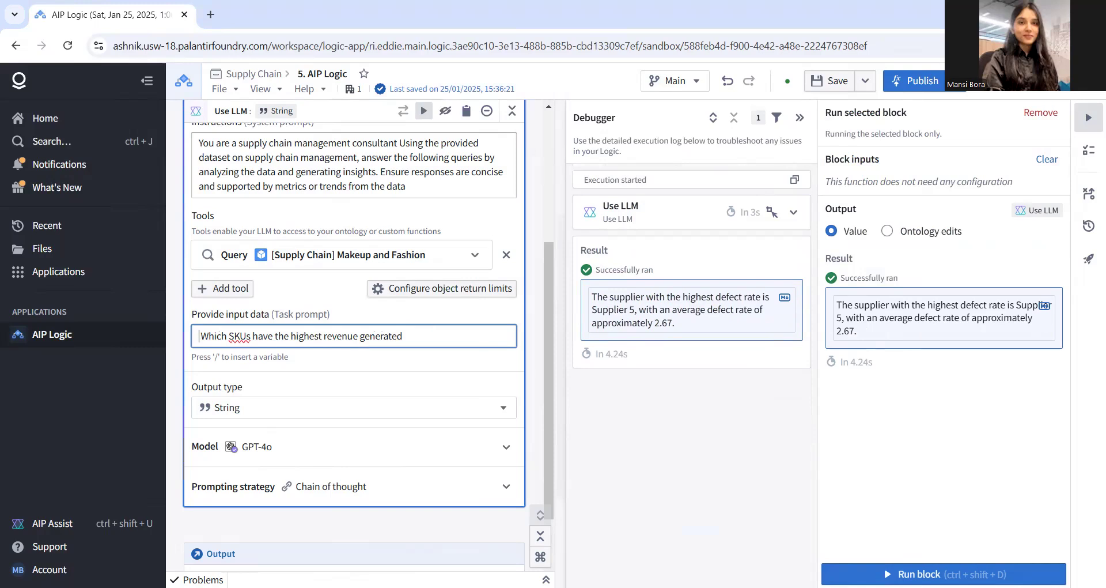
key(ctrl+shift+d)
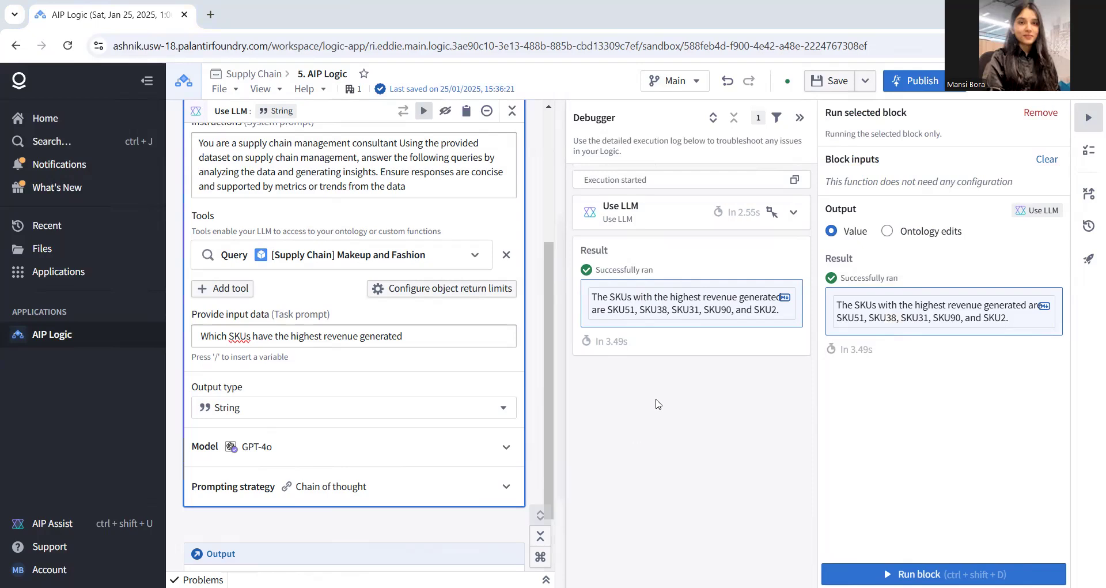
Replace the task prompt with "Rank suppliers based on lead times and defect rates." and run the Use LLM block.
click(310, 339)
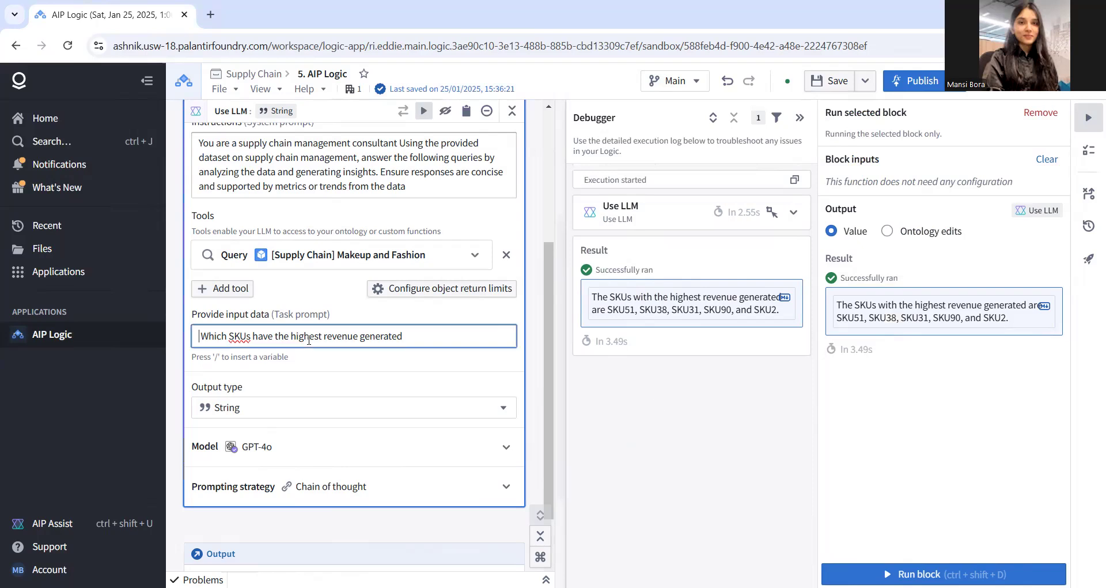
key(ctrl+a)
text(Rank suppliers based on lead times and defect rates.)
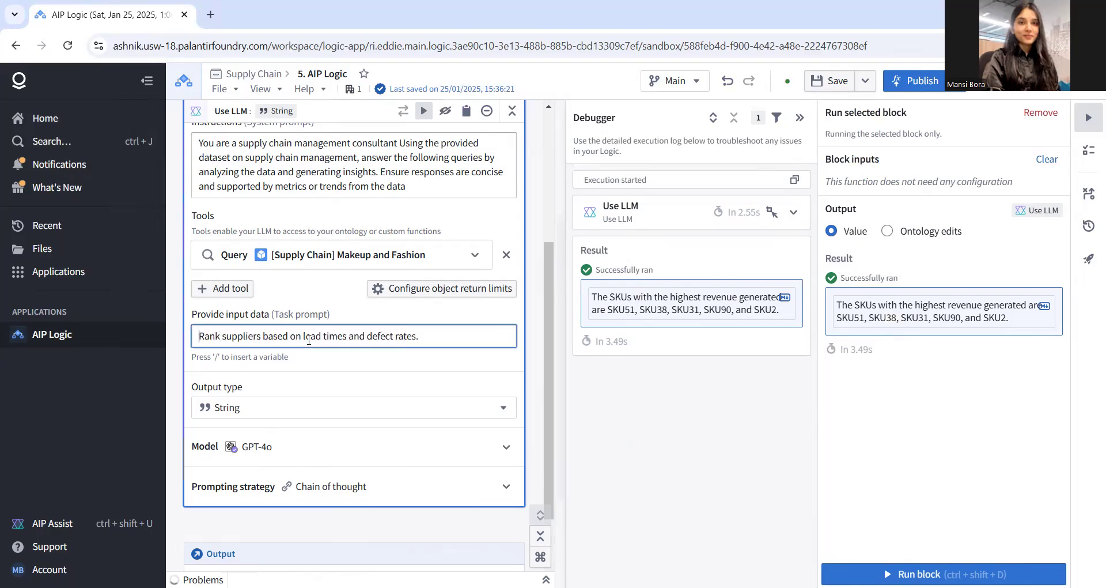
click(945, 574)
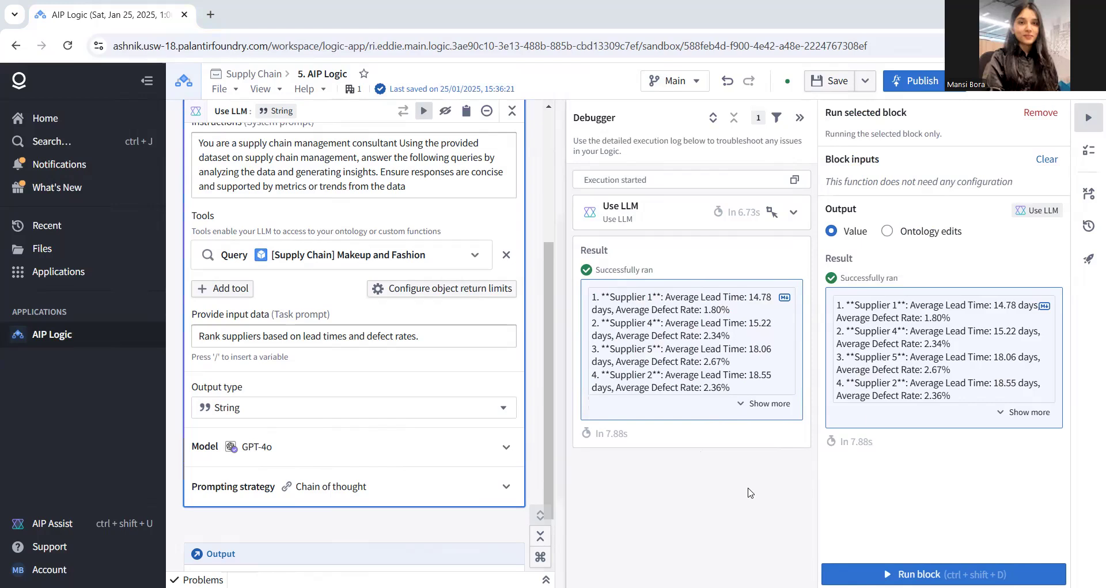
Replace the task prompt with "Analyze the impact of Customer Demographics on sales trends for Product Type based on lead times and defect rates." and run it.
click(360, 332)
key(ctrl+a)
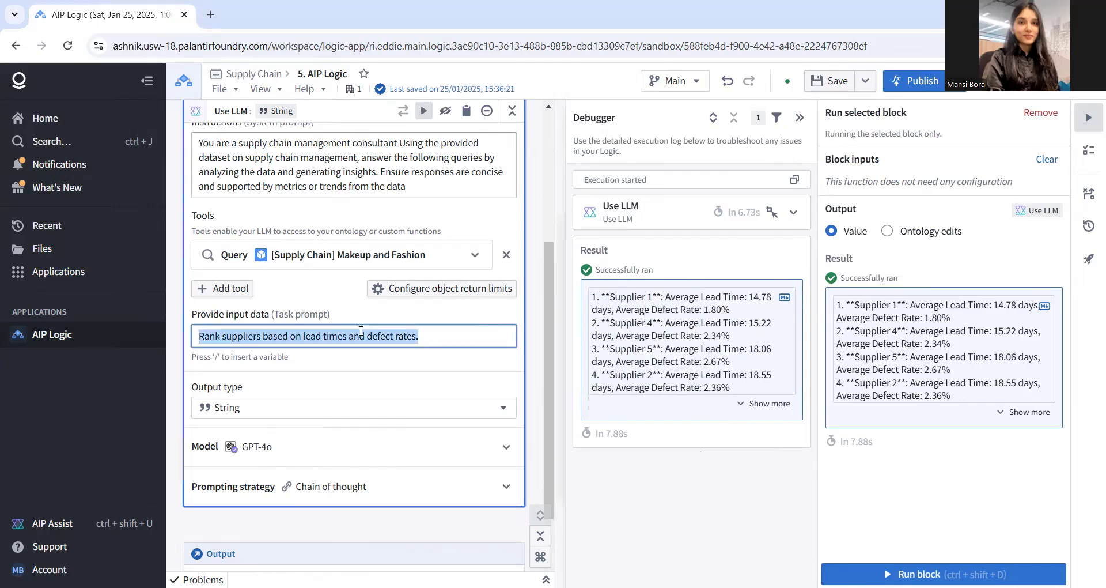
text(Analyze the impact of Customer Demographics on sales trends for Product Type based on lead times and defect rates.)
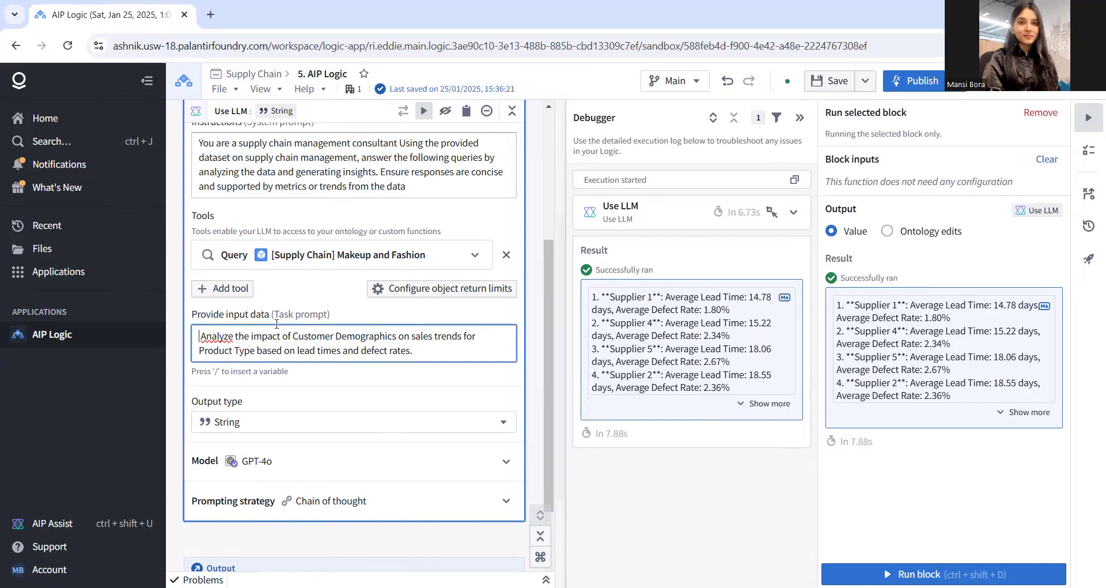
click(921, 574)
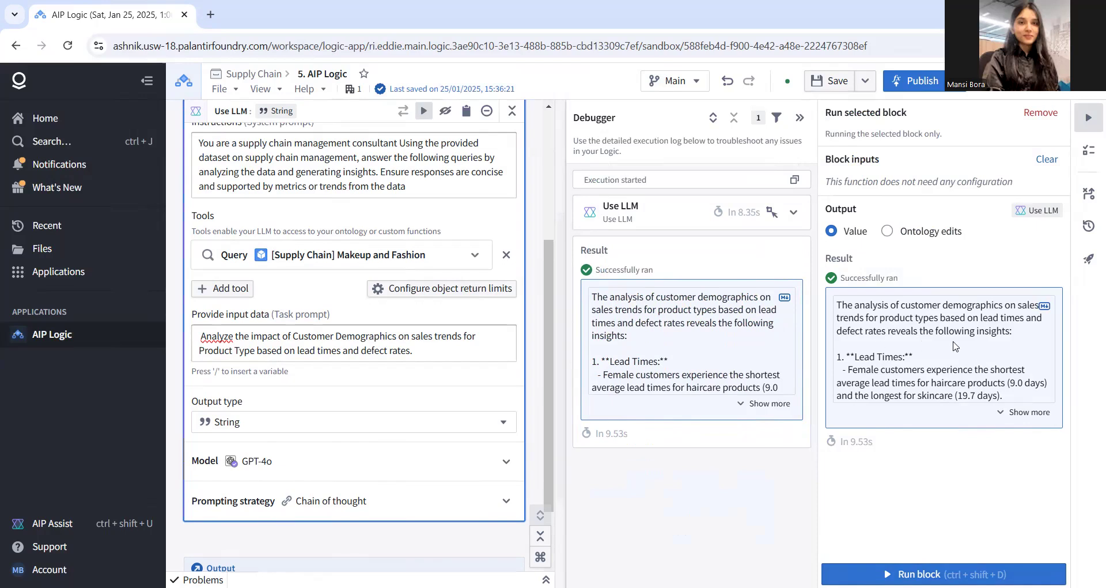
Expand the block's output and read through the complete customer demographics analysis.
click(1017, 412)
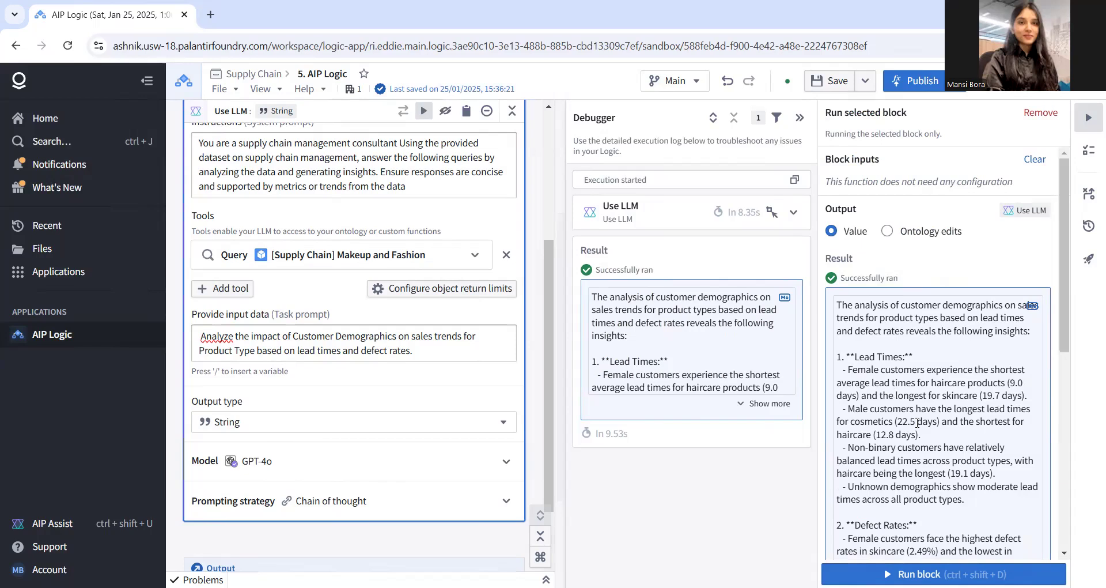
scroll(917, 422, down, 2)
scroll(917, 423, down, 4)
scroll(917, 422, up, 7)
Replace the task prompt with "Identify products with low stock levels and high sales rates." and run the Use LLM block.
click(332, 346)
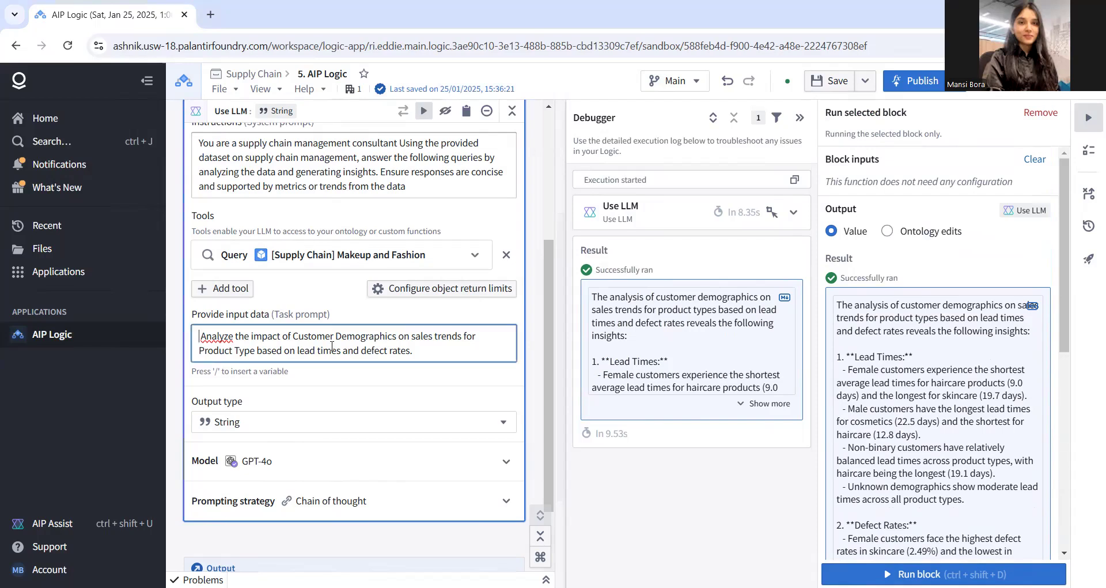
key(ctrl+a)
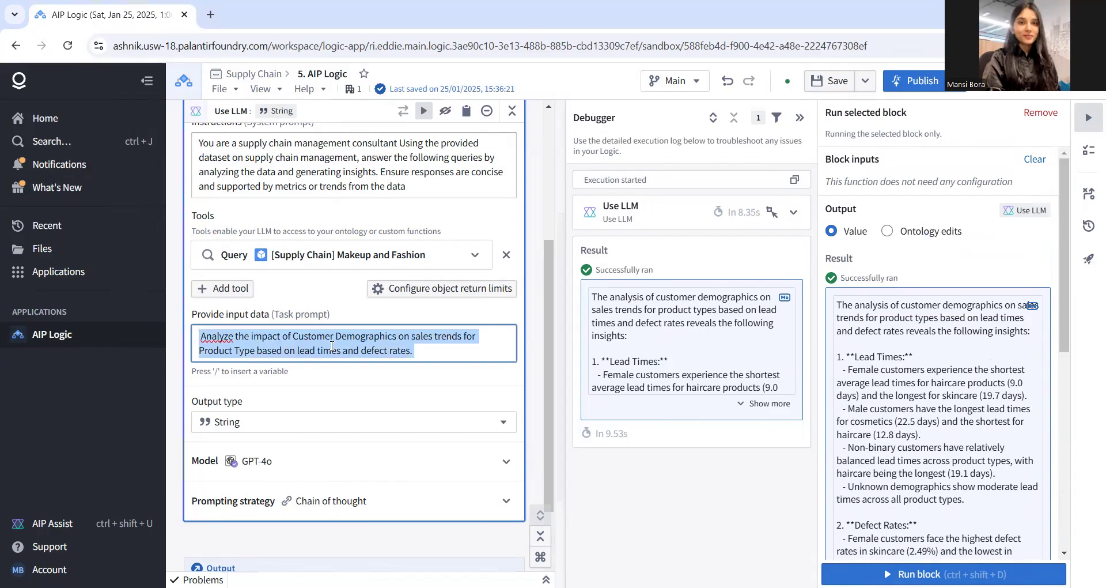
text(Identify products with low stock levels and high sales rates.)
click(858, 574)
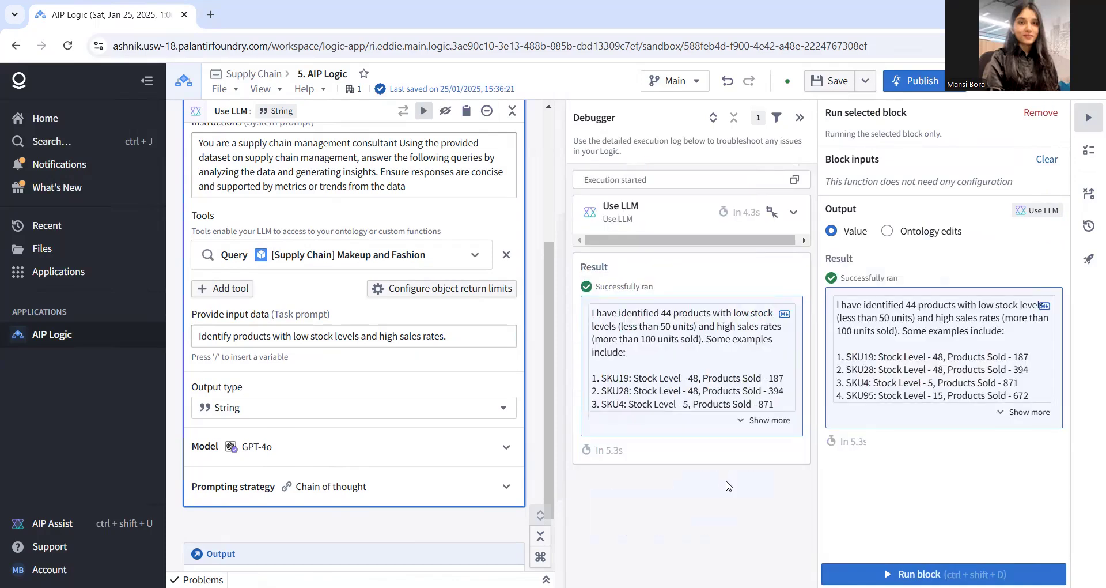
Expand the block's output and review the full list of low-stock, high-sales SKUs.
scroll(718, 448, down, 1)
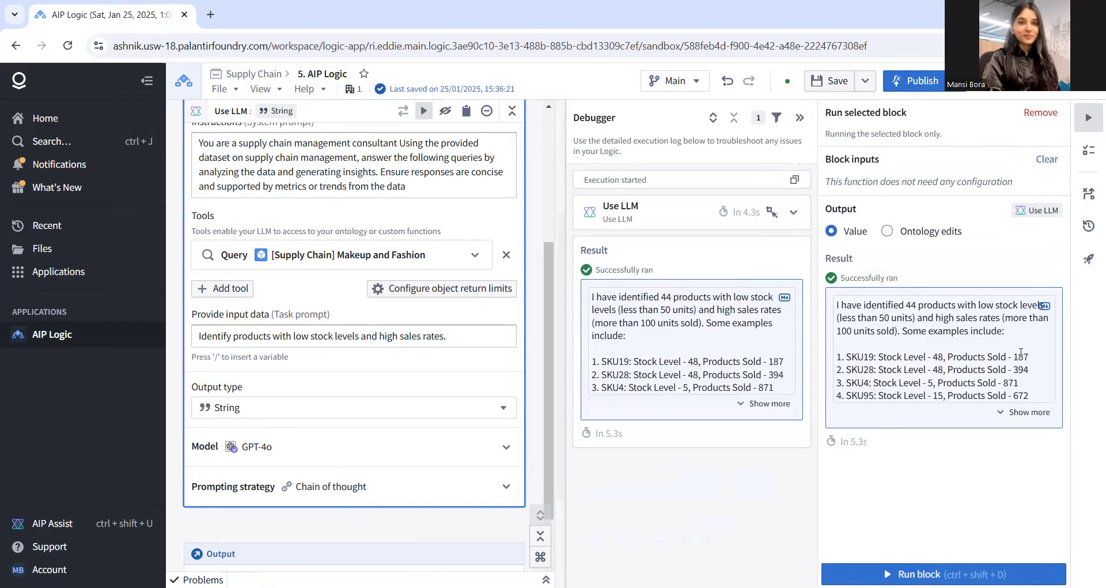
click(1020, 413)
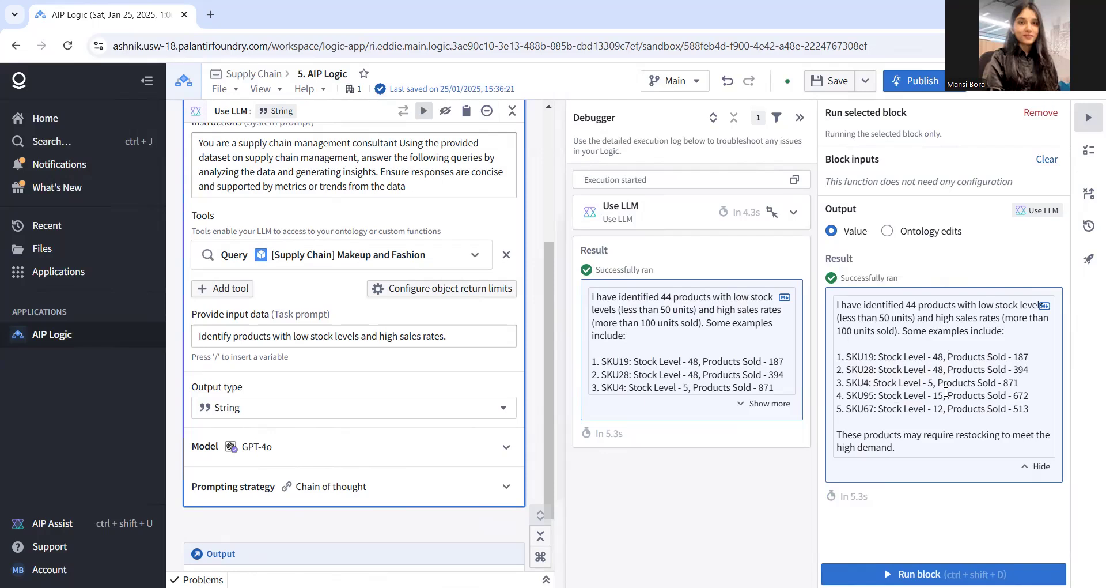
drag(1035, 416, 841, 352)
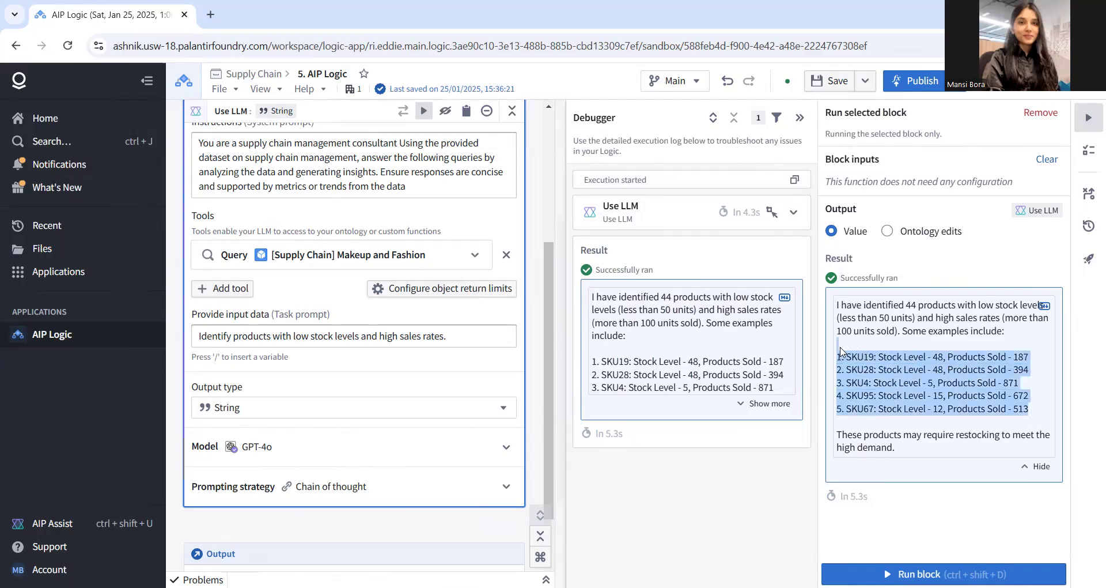
click(870, 350)
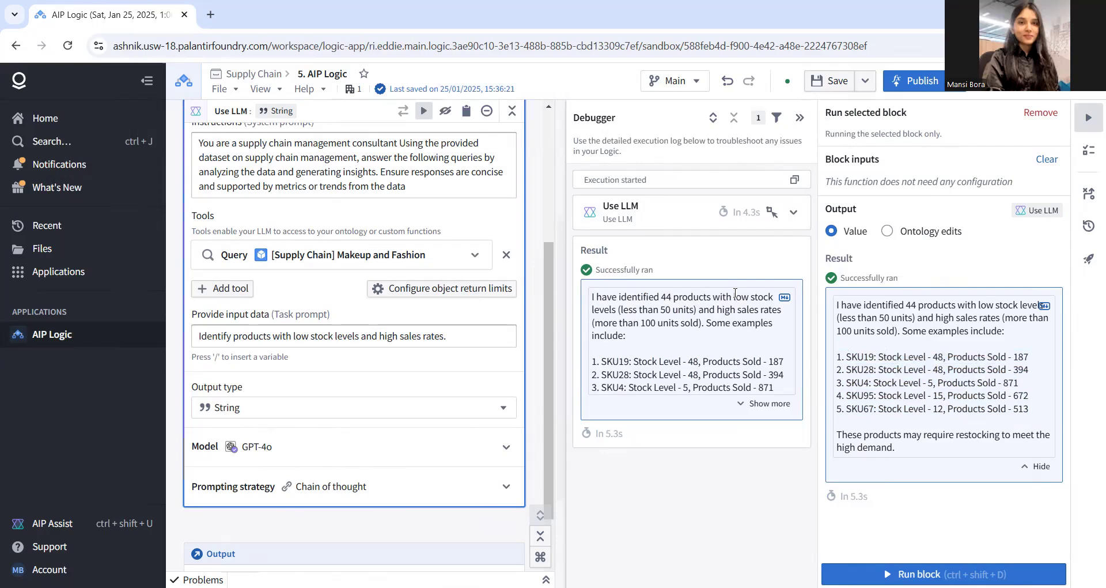
Leave the AIP Logic function and return to the Supply Chain project files.
click(15, 45)
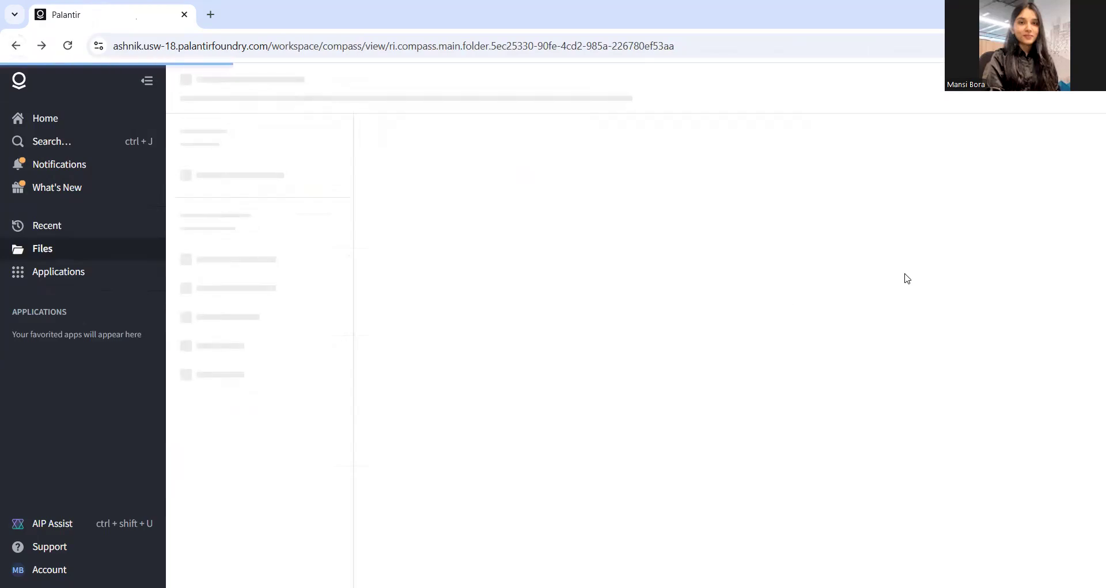